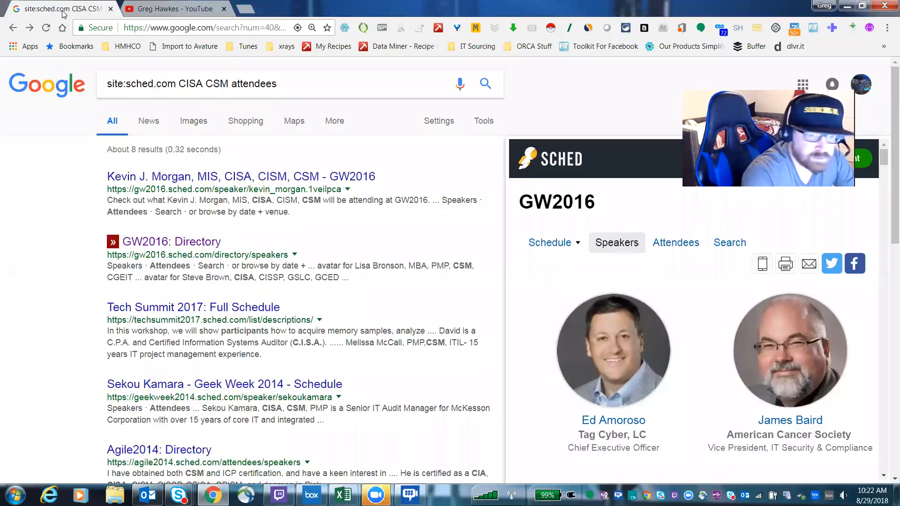
Step: Open the GW2016: Directory search result and show the event's attendee list
click(62, 10)
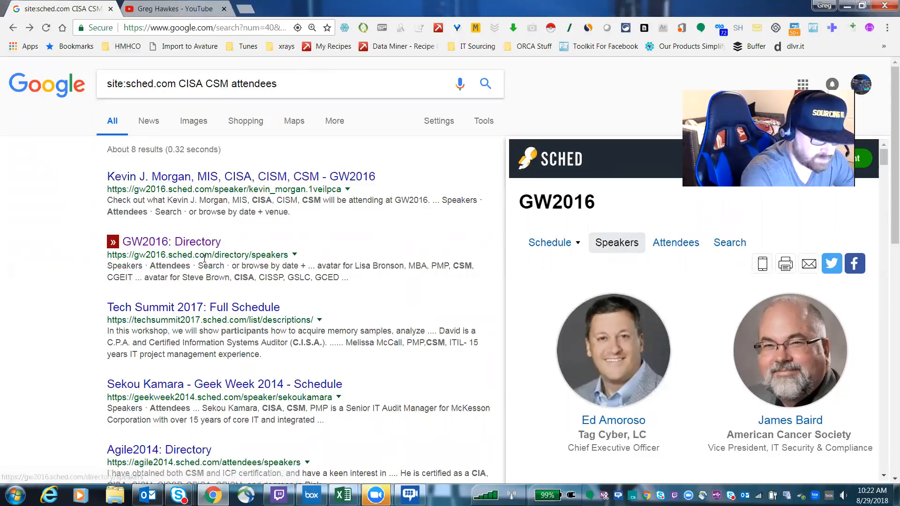
click(191, 241)
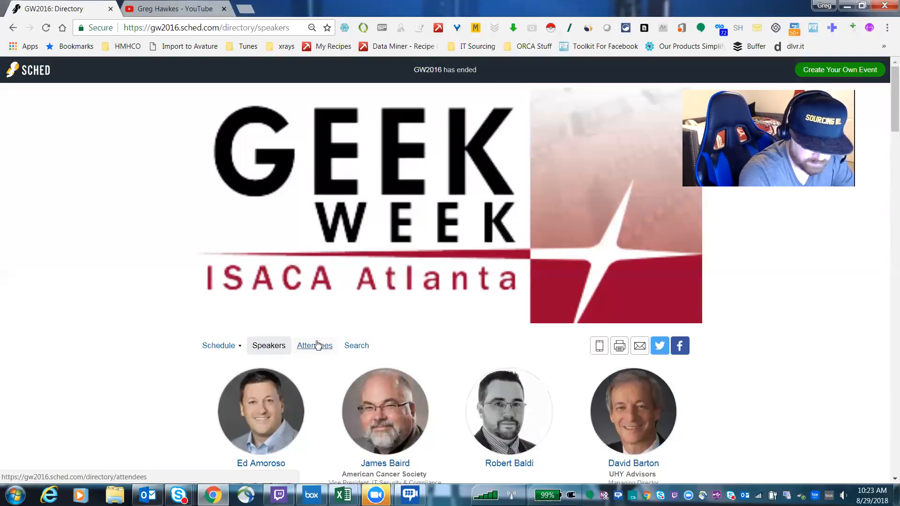
scroll(318, 346, down, 1)
click(309, 291)
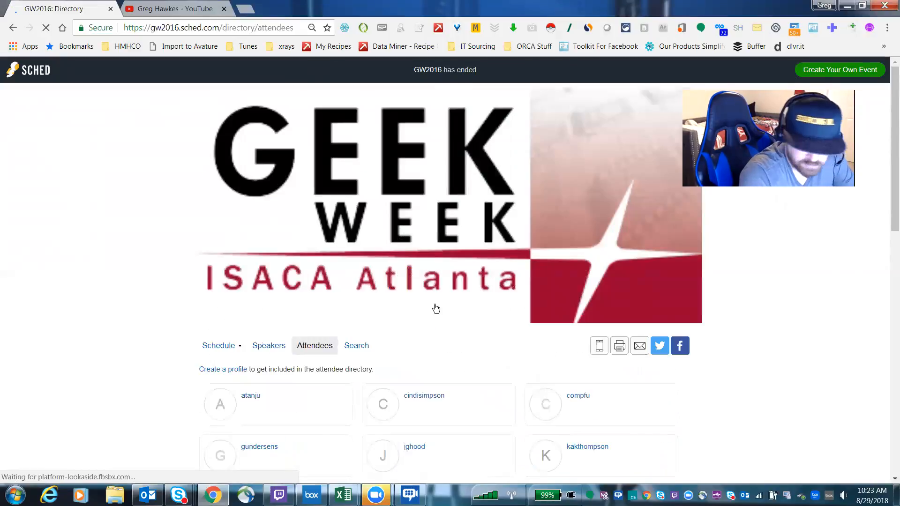
Step: Look through the whole GW2016 attendee directory, checking the listed names, companies and job titles
scroll(450, 374, down, 6)
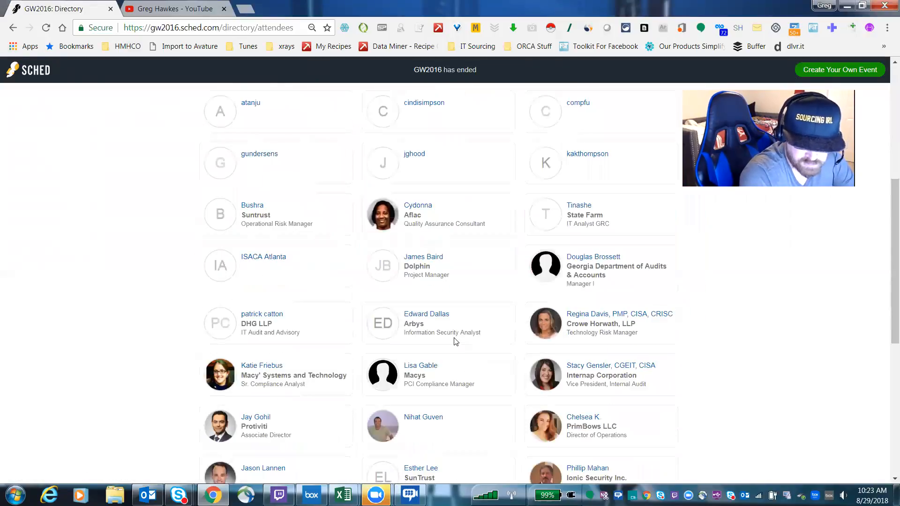
scroll(476, 301, down, 2)
scroll(480, 301, down, 5)
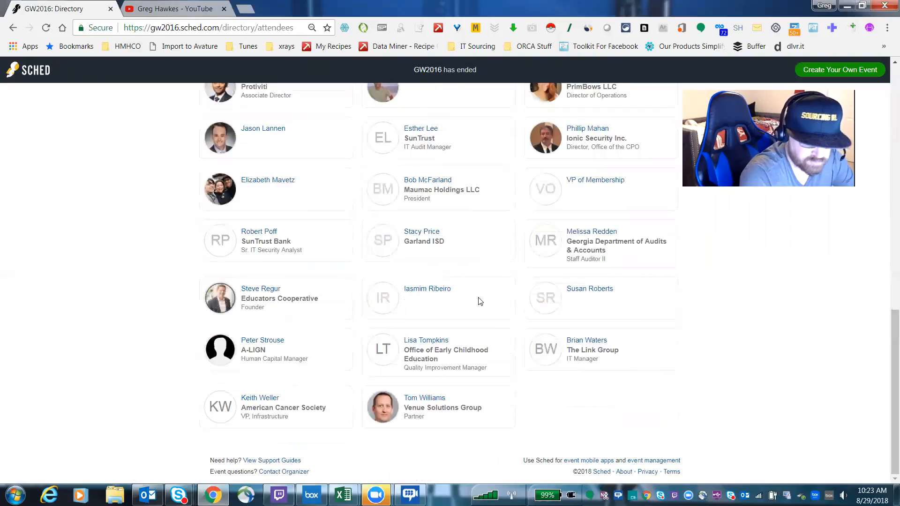
scroll(480, 302, up, 4)
scroll(478, 323, up, 6)
scroll(476, 328, up, 3)
scroll(476, 323, down, 4)
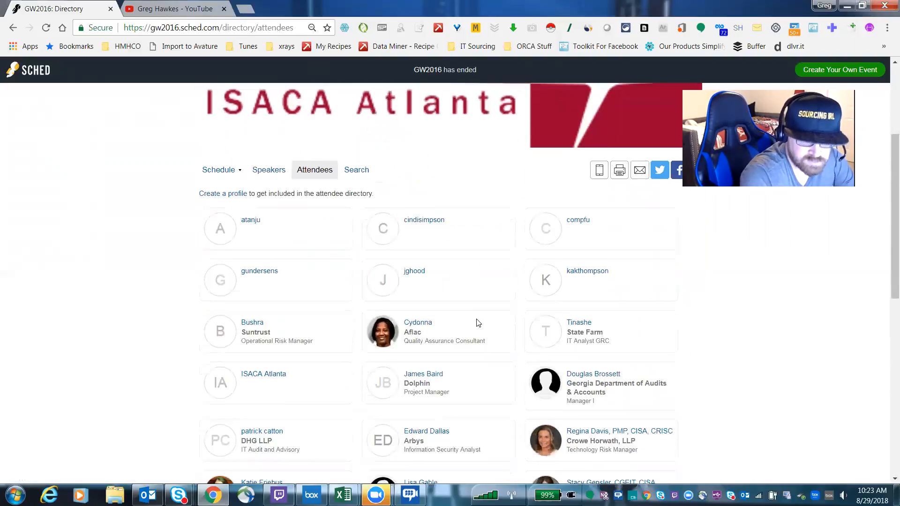
scroll(486, 305, up, 4)
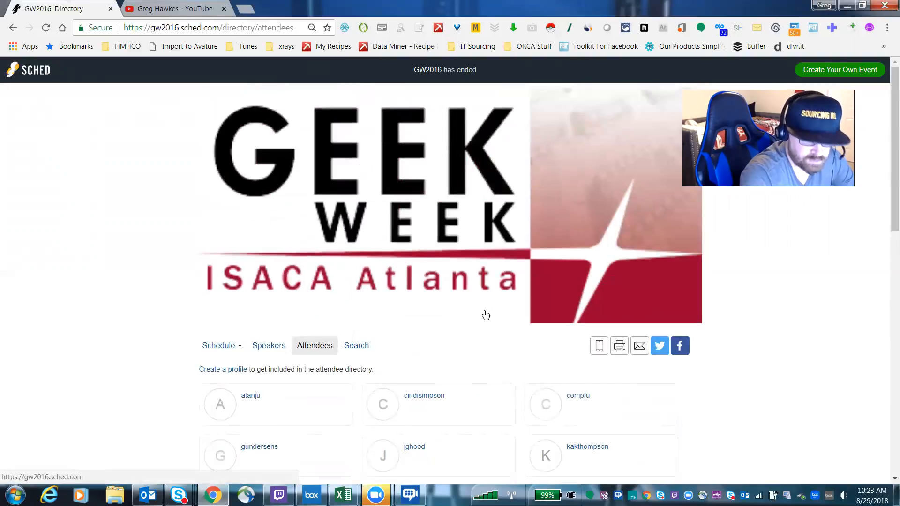
scroll(401, 405, down, 4)
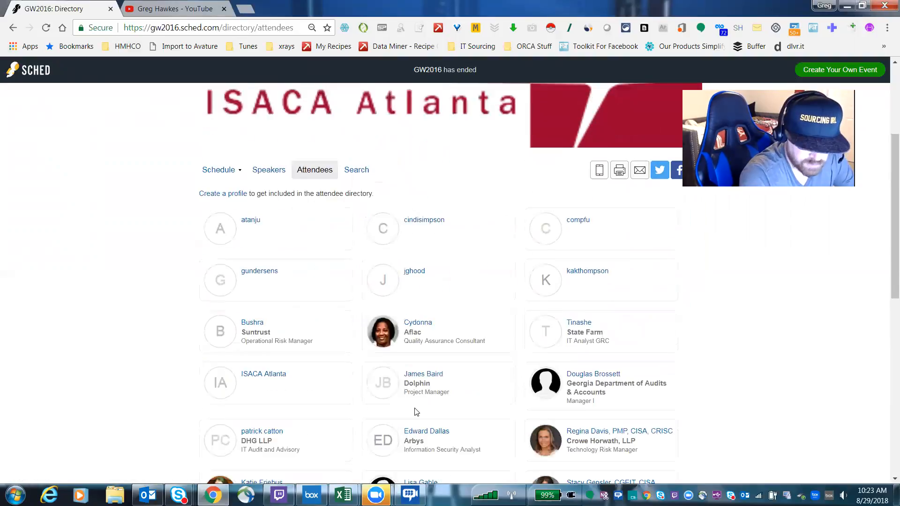
Step: View the profile of the attendee who is Project Manager at Dolphin, and return to the attendee directory
click(423, 375)
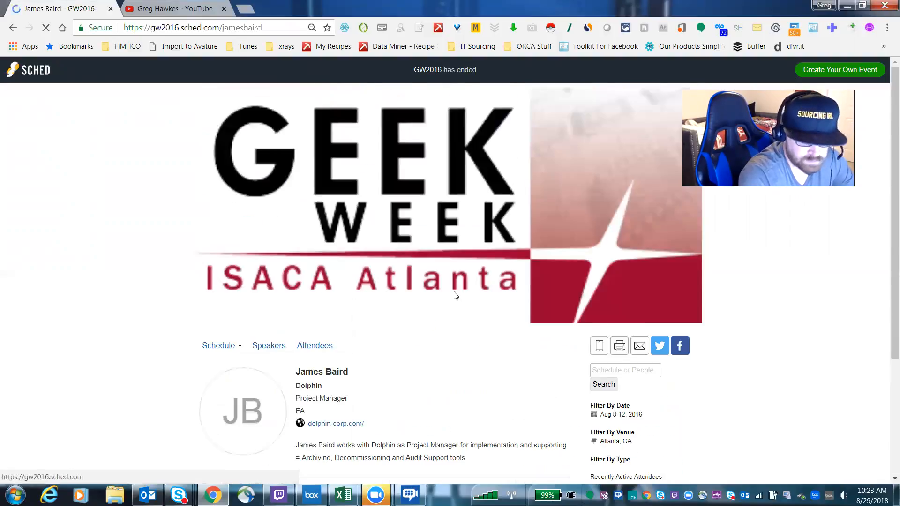
scroll(455, 296, down, 4)
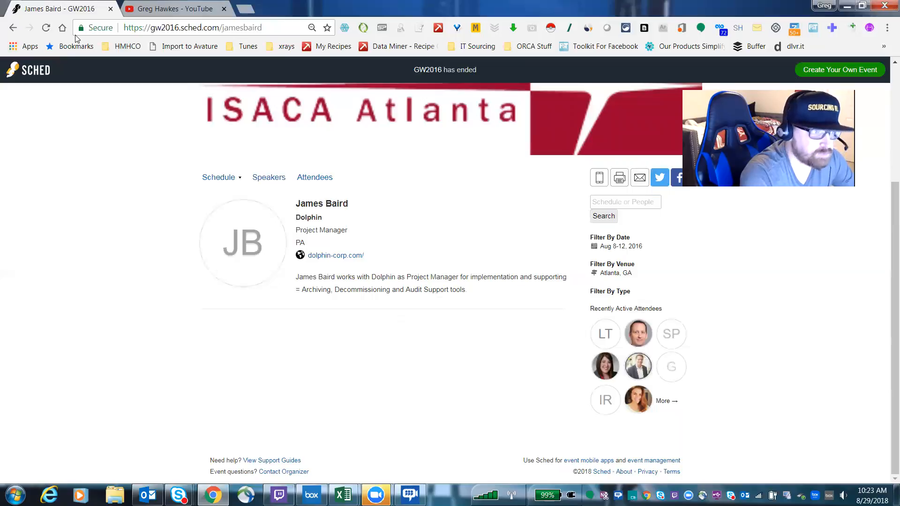
click(13, 28)
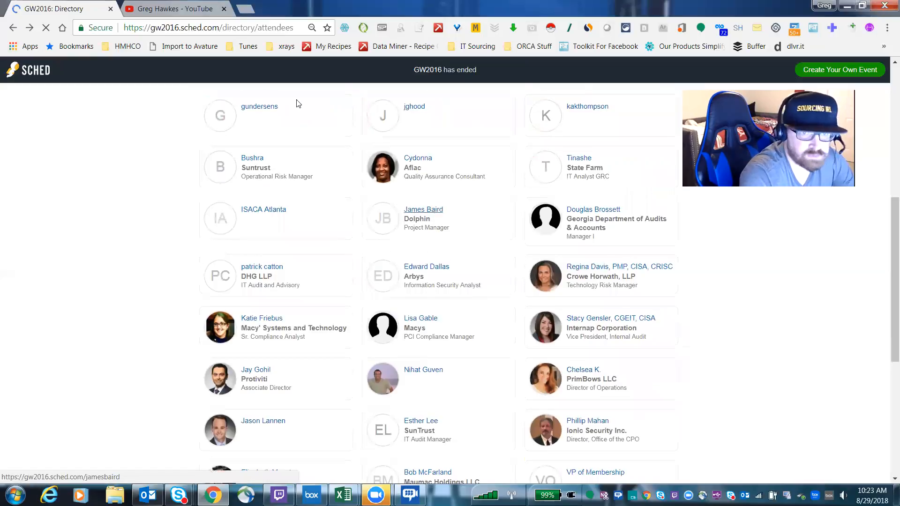
Step: Extract the attendee list with Instant Data Scraper and review the collected profile links and names
scroll(298, 104, up, 2)
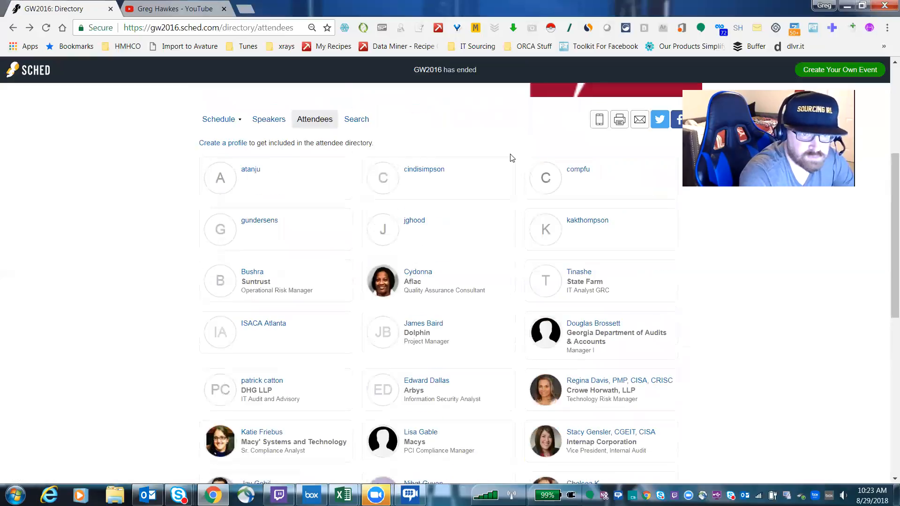
click(554, 29)
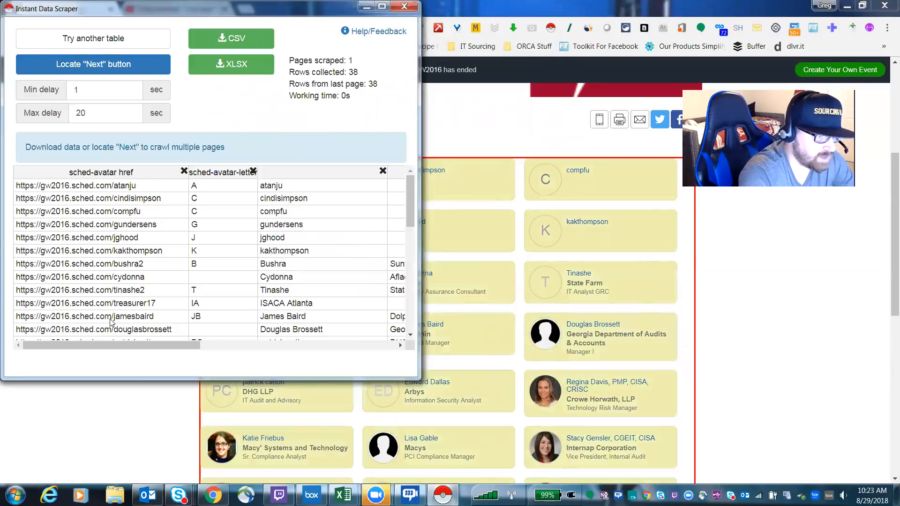
drag(97, 345, 71, 303)
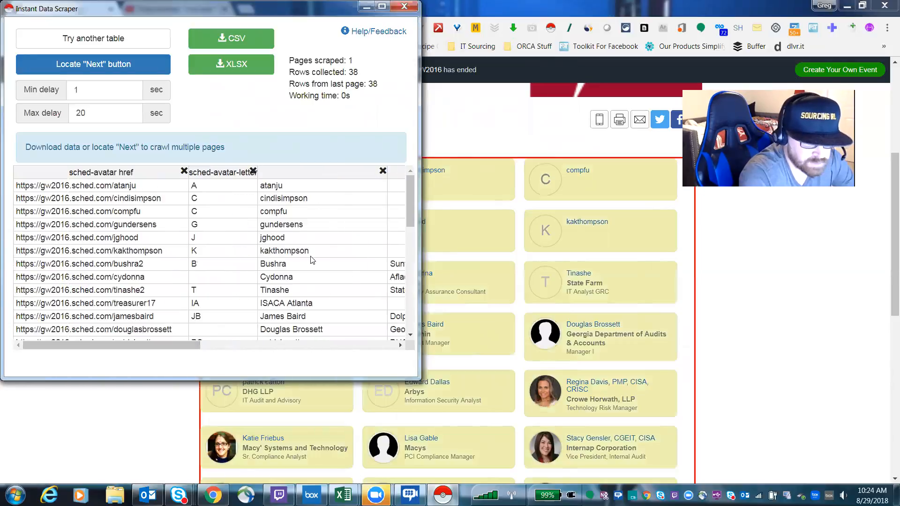
drag(410, 216, 402, 281)
scroll(402, 281, down, 5)
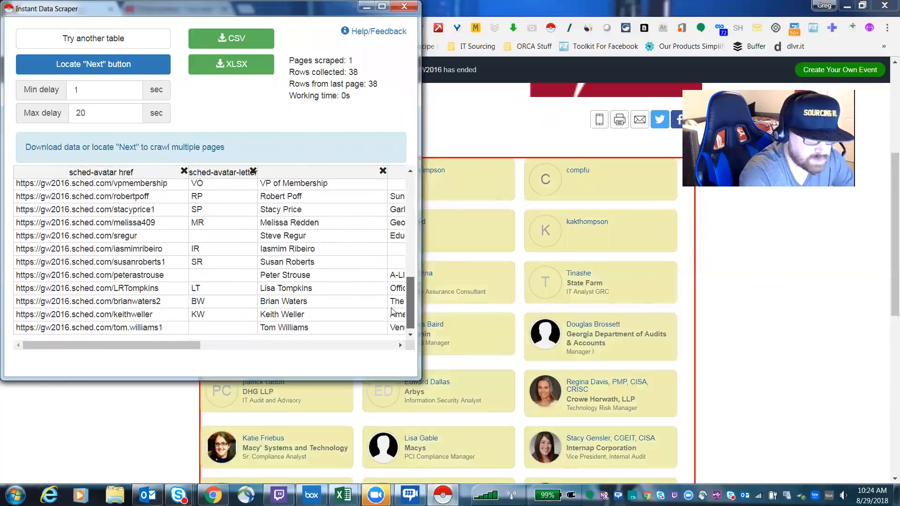
scroll(393, 312, up, 5)
scroll(406, 281, down, 2)
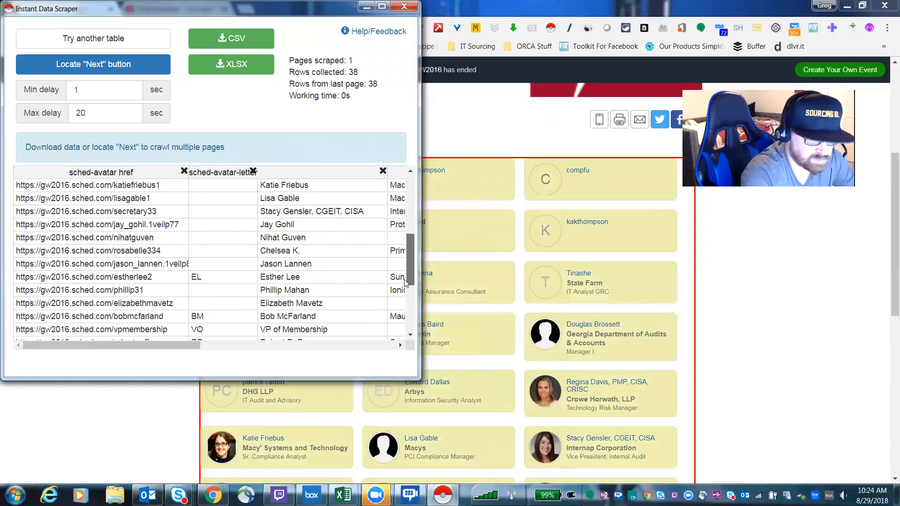
scroll(405, 281, down, 6)
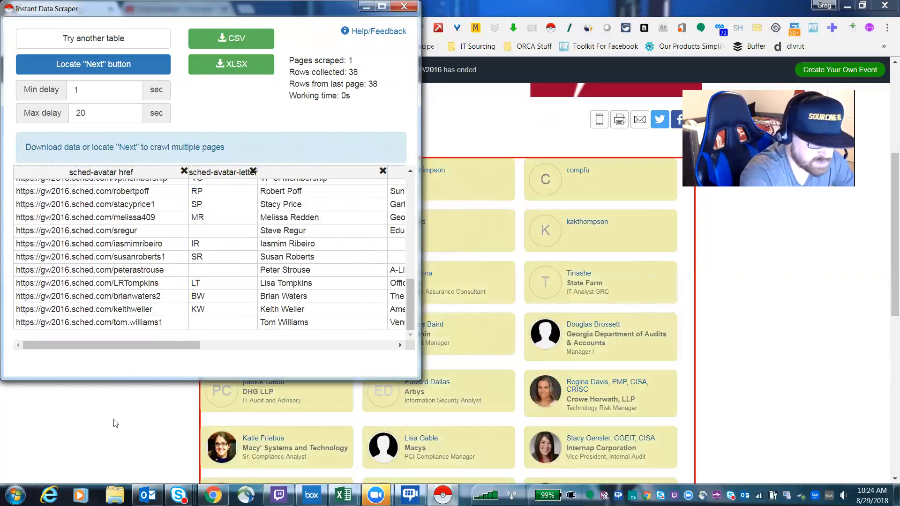
Step: Leave the scraper results, look over the highlighted attendee entries and open the event's speakers list
click(168, 407)
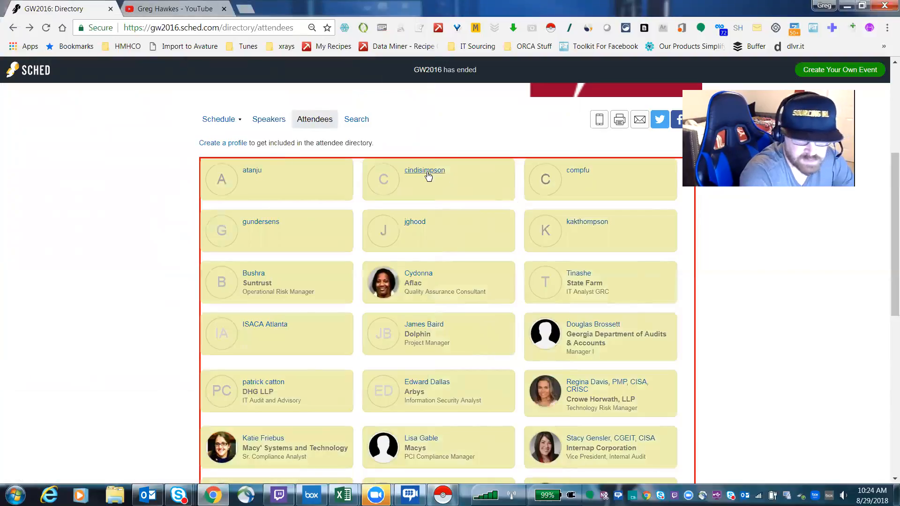
scroll(418, 362, down, 3)
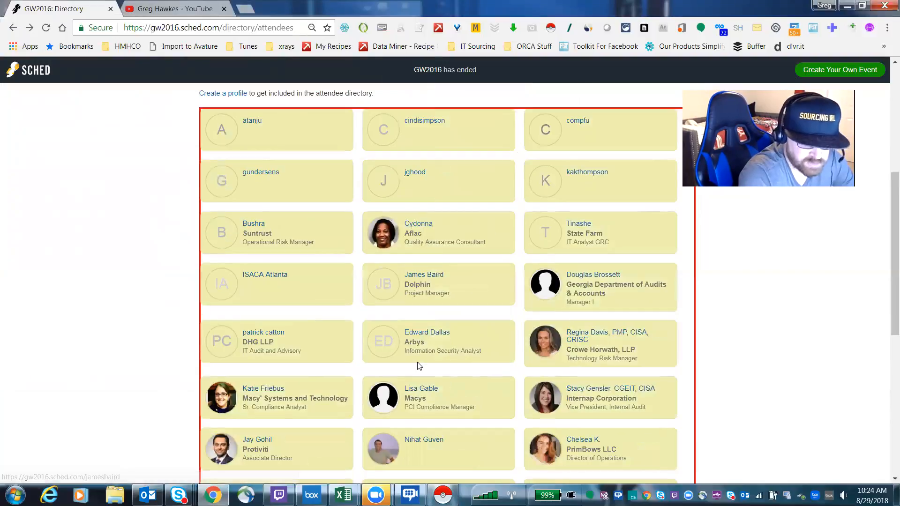
scroll(424, 359, up, 3)
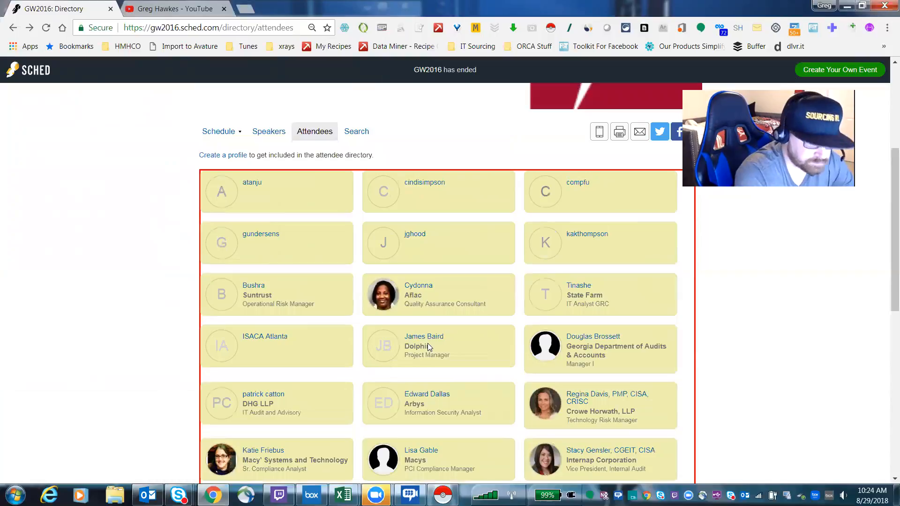
scroll(222, 324, up, 5)
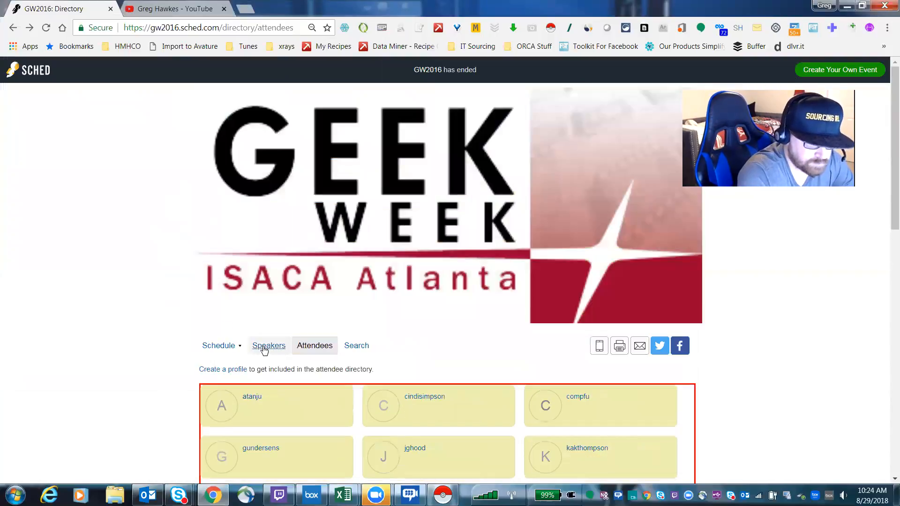
click(264, 347)
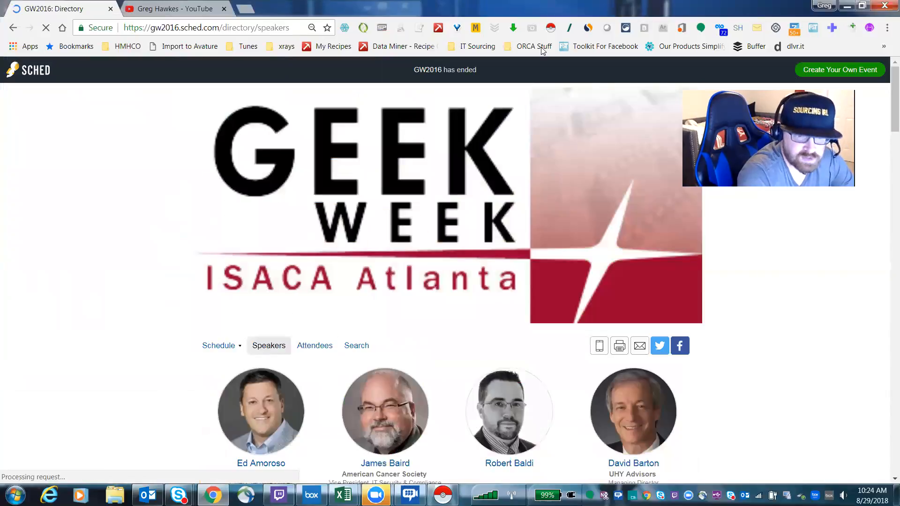
Step: Extract the speakers list with Instant Data Scraper and check its name and company columns
click(550, 30)
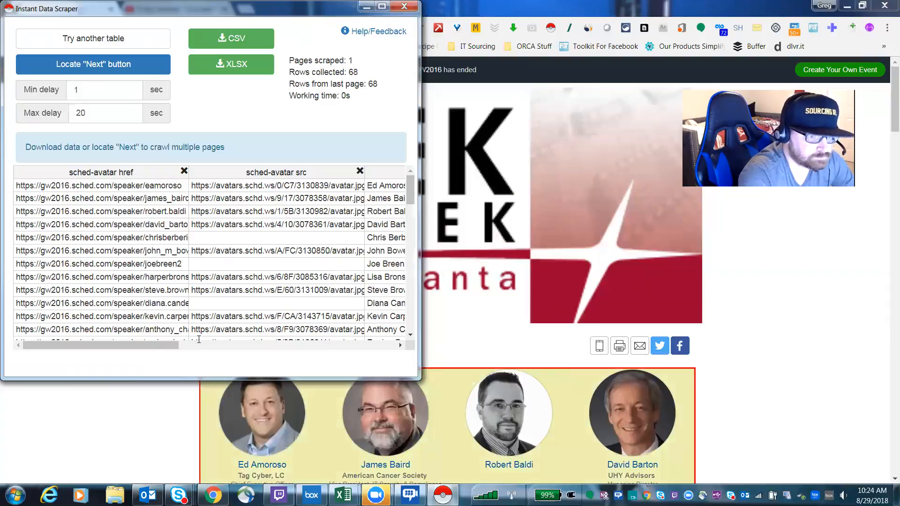
drag(154, 345, 232, 340)
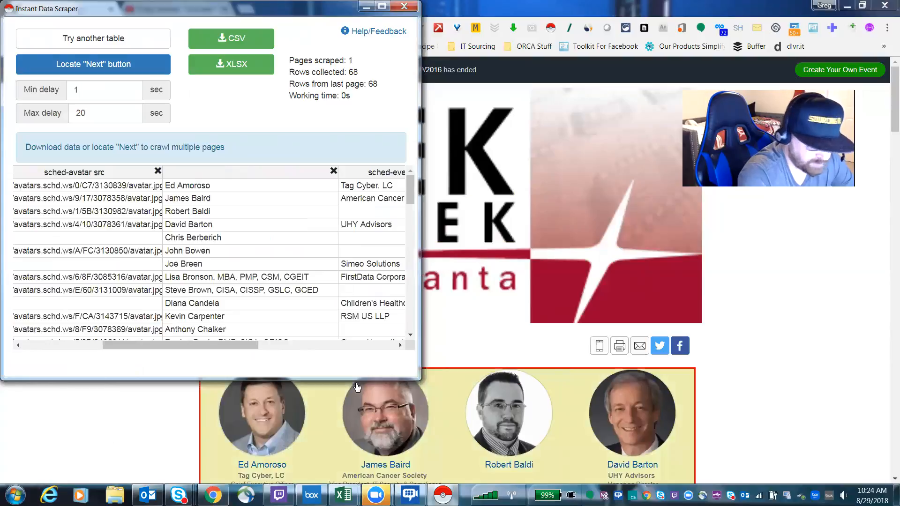
click(110, 440)
Step: Select the first speaker's photo, name, company and title, and get similar entries with Data Miner
scroll(491, 315, down, 4)
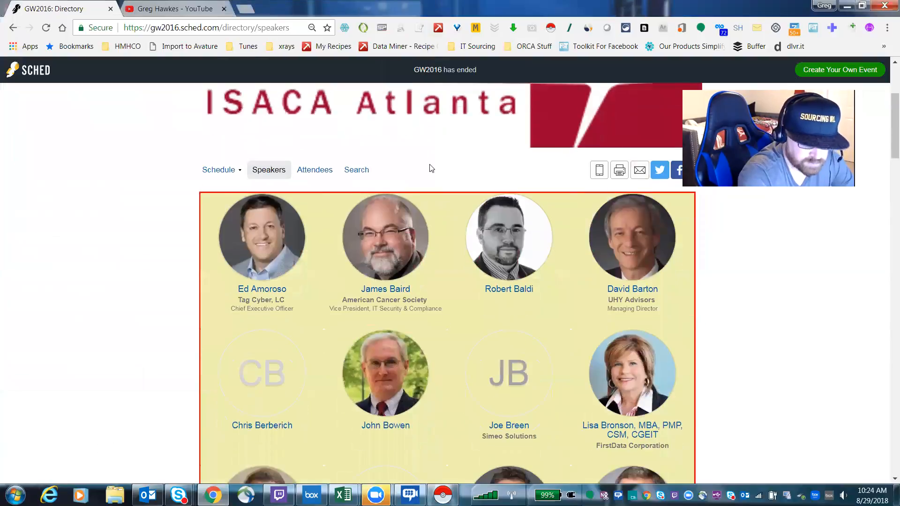
drag(309, 315, 247, 250)
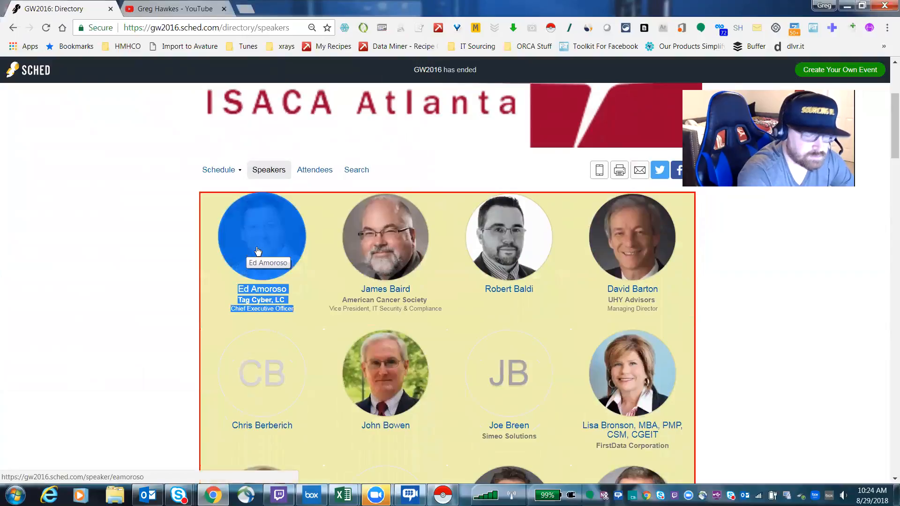
right_click(262, 249)
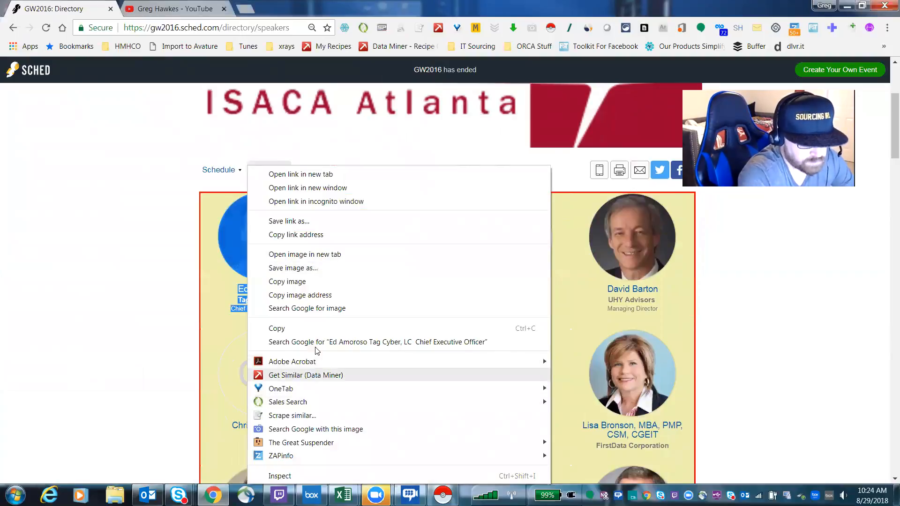
click(294, 378)
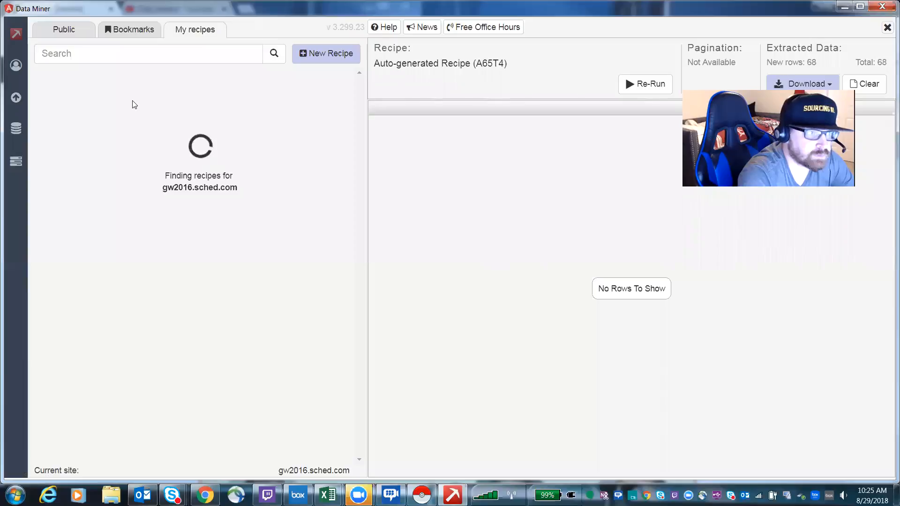
Step: Run the public Sched Extractor #SourcingIRL recipe on the speakers page and review the extracted rows
click(80, 32)
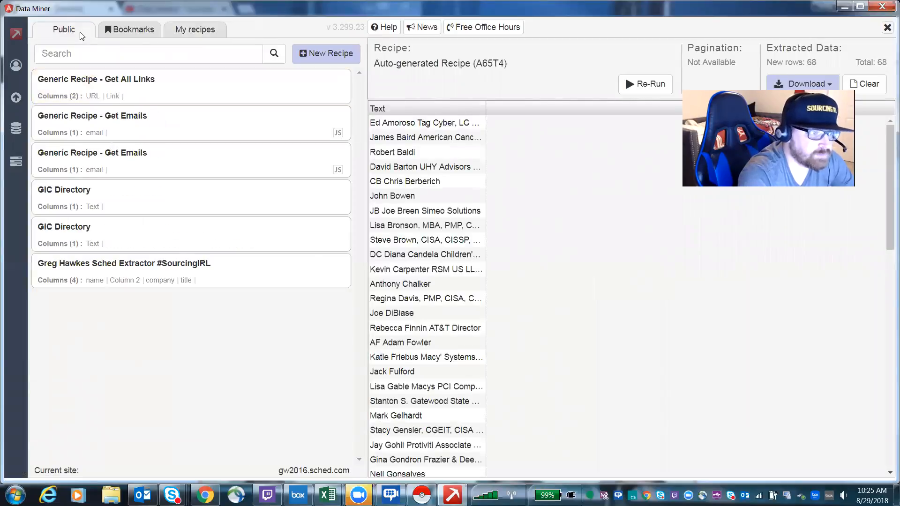
mouse_move(69, 267)
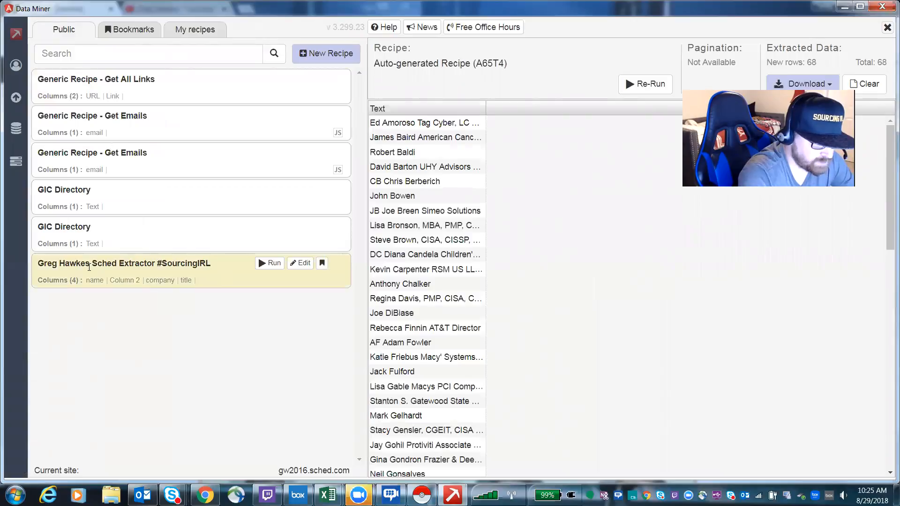
click(266, 263)
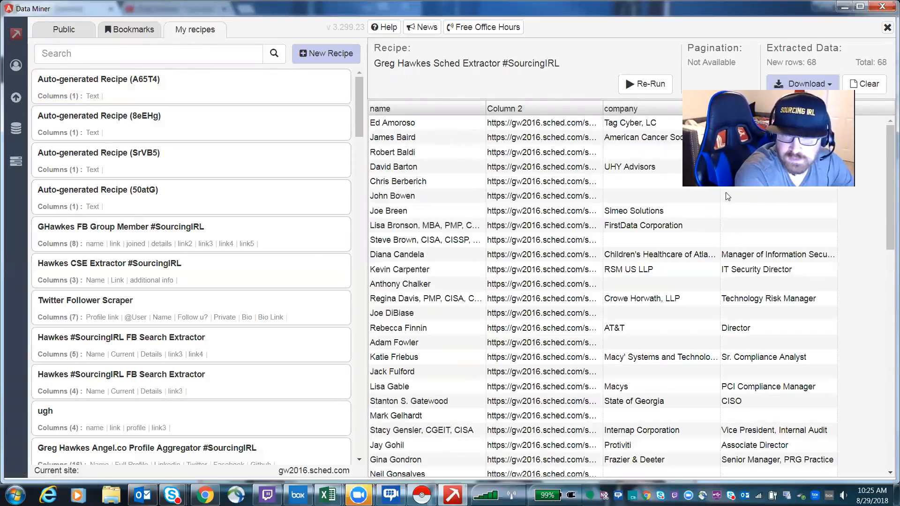
scroll(770, 278, down, 10)
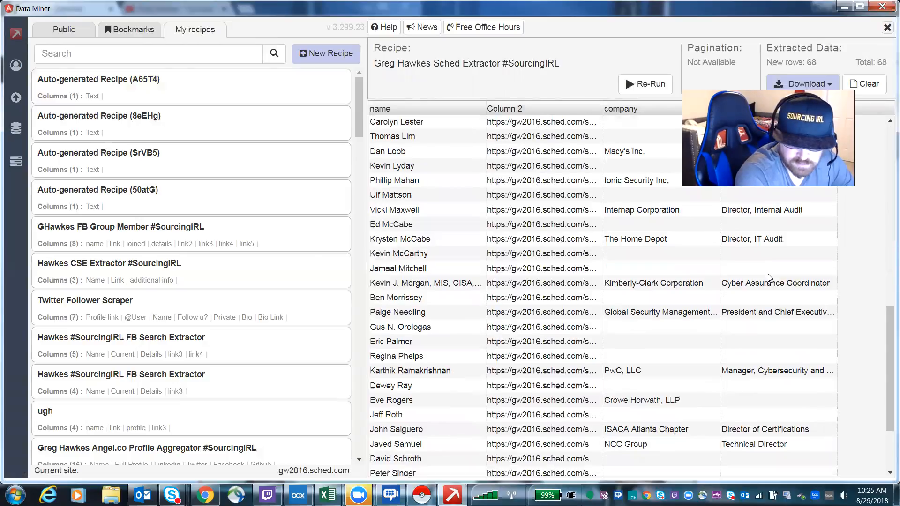
scroll(771, 278, up, 5)
scroll(771, 277, up, 8)
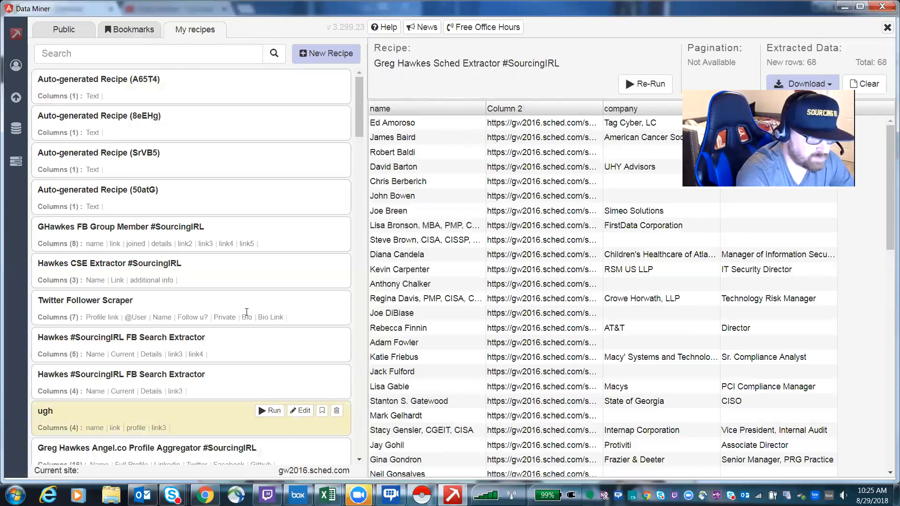
Step: Check the public recipe that was used, leave the Data Miner results and open the event's attendees list
click(66, 26)
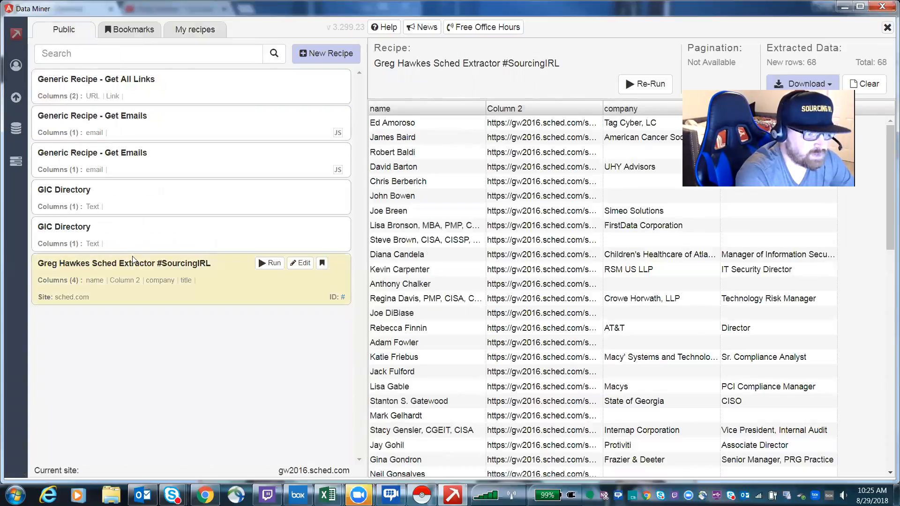
click(844, 7)
drag(295, 327, 287, 234)
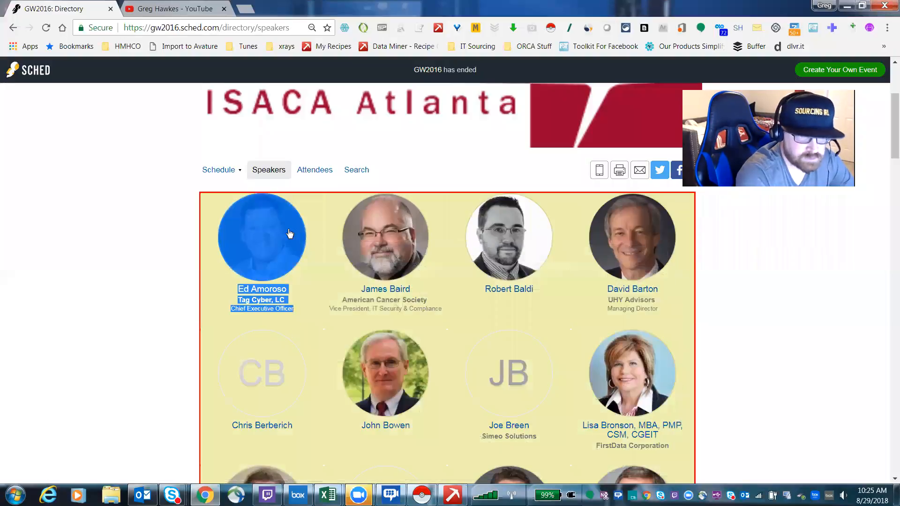
click(301, 175)
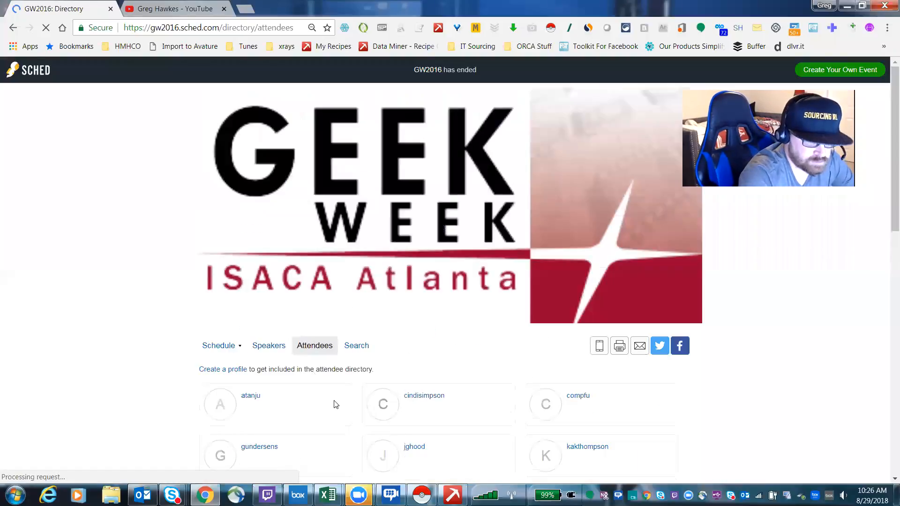
Step: Select one attendee's name, company and title in the attendees list, and get similar entries with Data Miner
scroll(394, 324, down, 3)
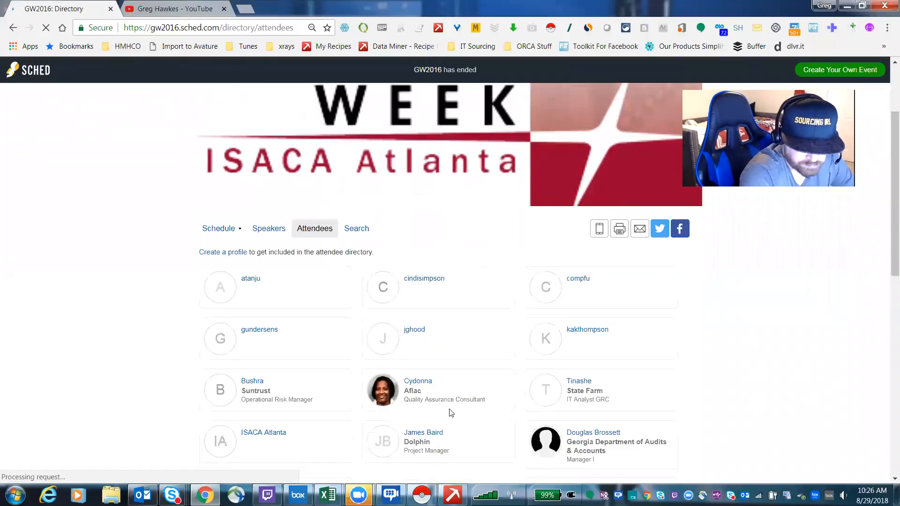
scroll(451, 410, down, 3)
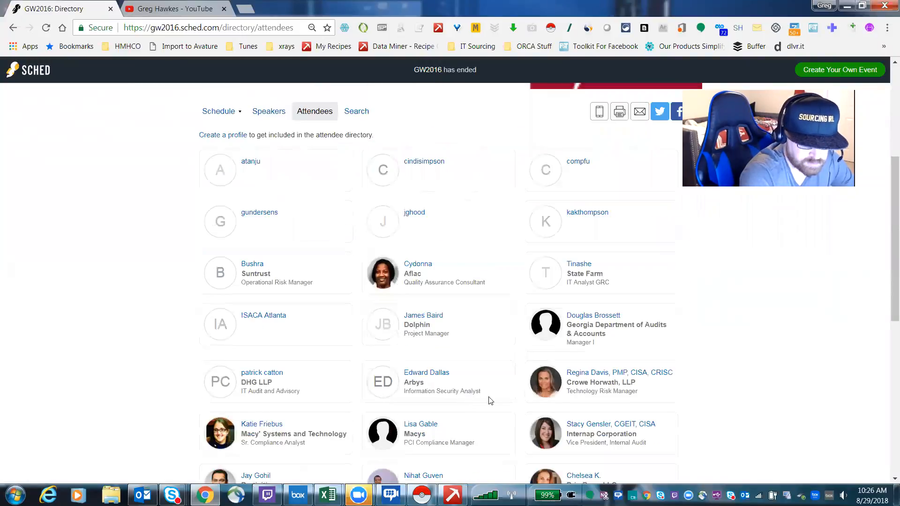
drag(481, 392, 402, 377)
right_click(407, 375)
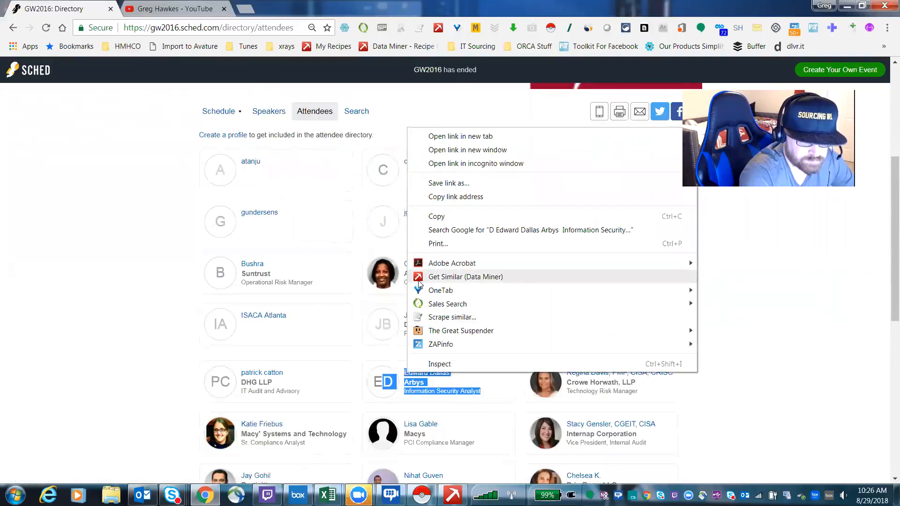
click(441, 278)
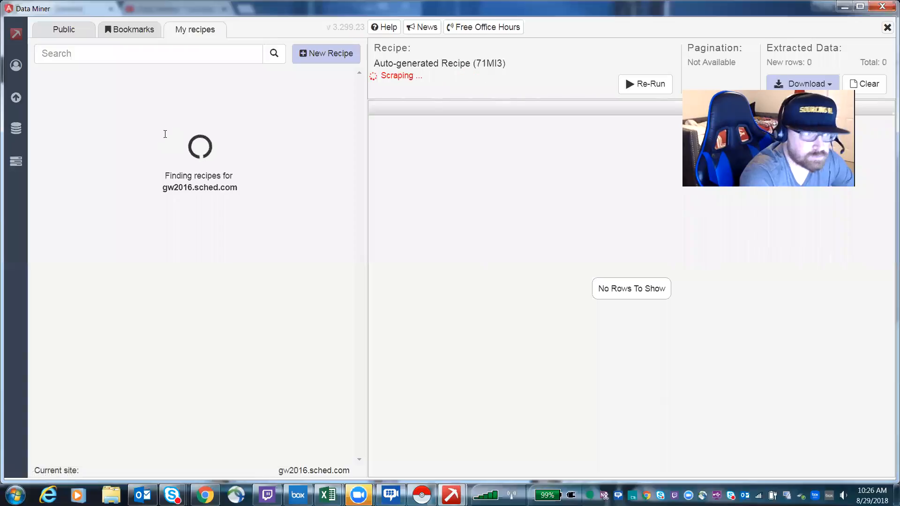
Step: Run the public Sched Extractor #SourcingIRL recipe on the attendees page and look through the extracted rows
click(73, 31)
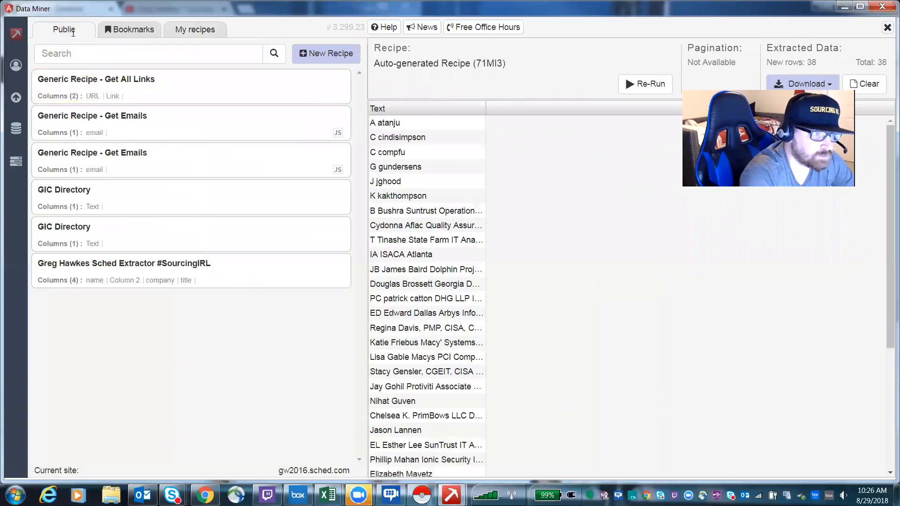
mouse_move(135, 266)
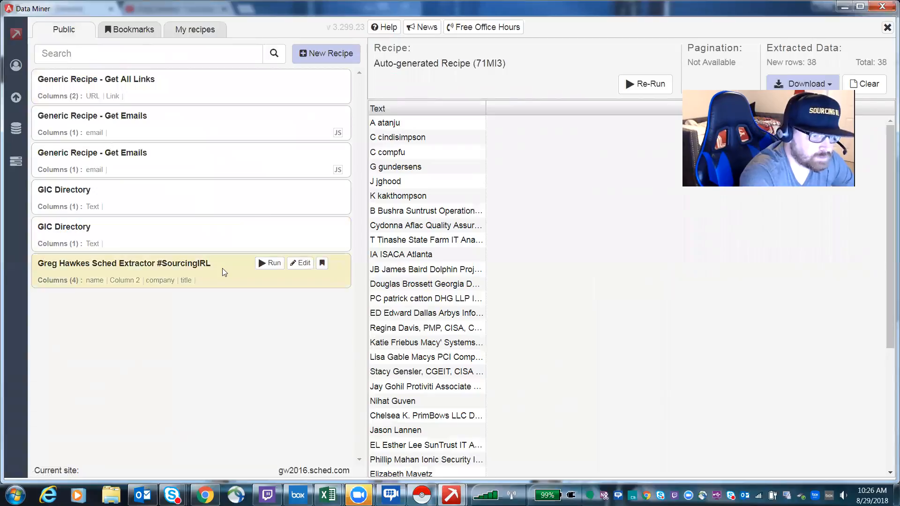
click(269, 263)
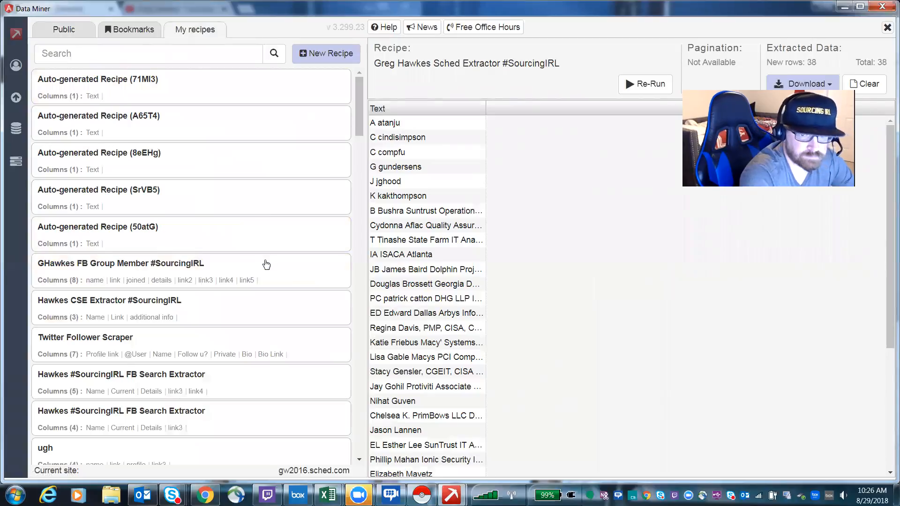
scroll(589, 218, down, 4)
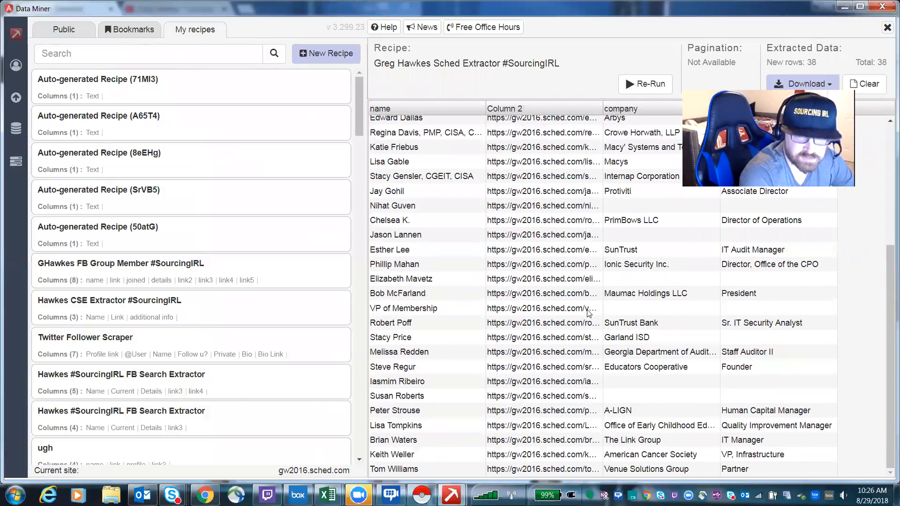
scroll(590, 314, up, 4)
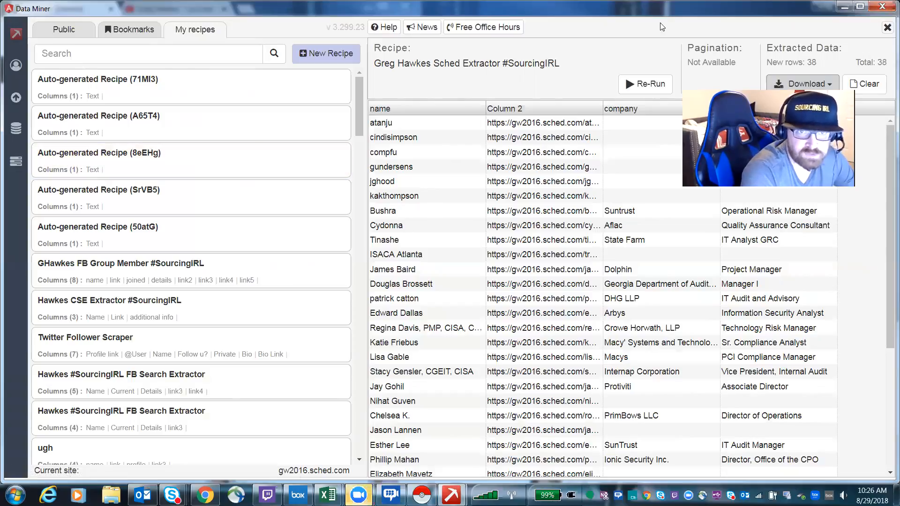
Step: Extract the attendees list with Instant Data Scraper, check its company and position columns, and leave the scraper window
click(845, 7)
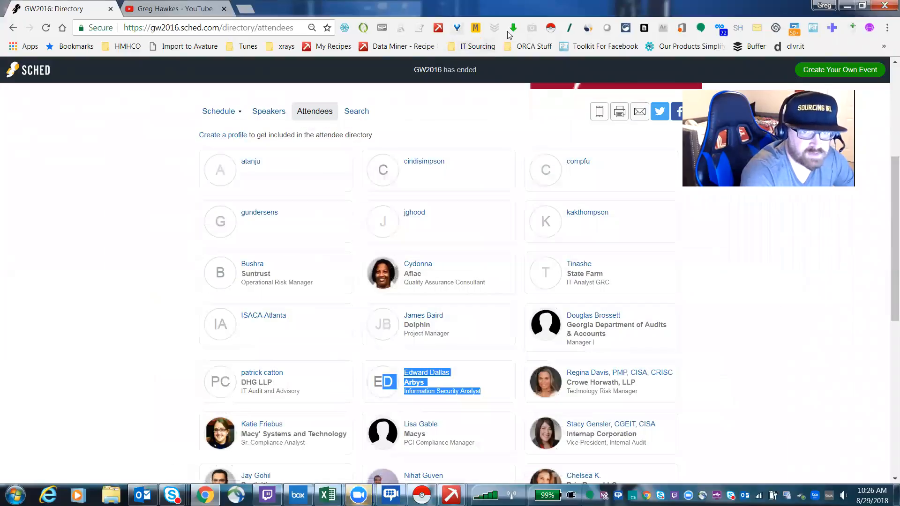
click(550, 29)
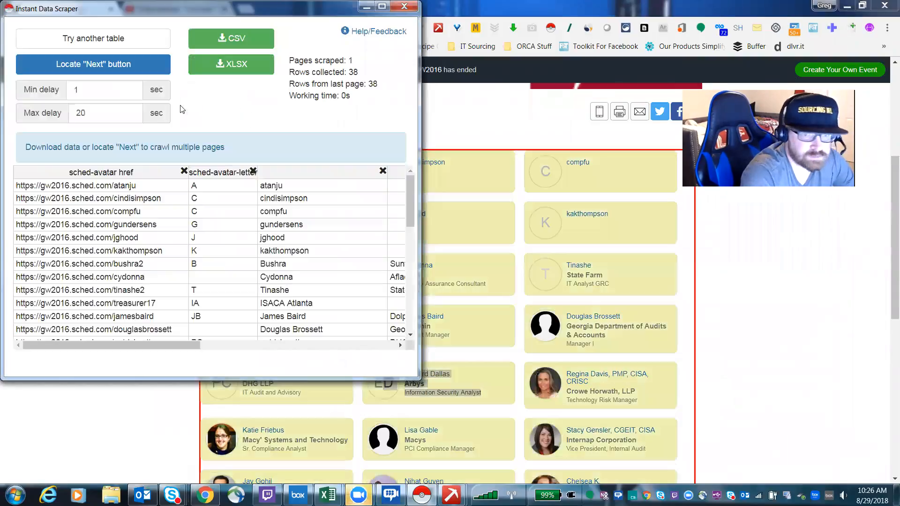
click(233, 63)
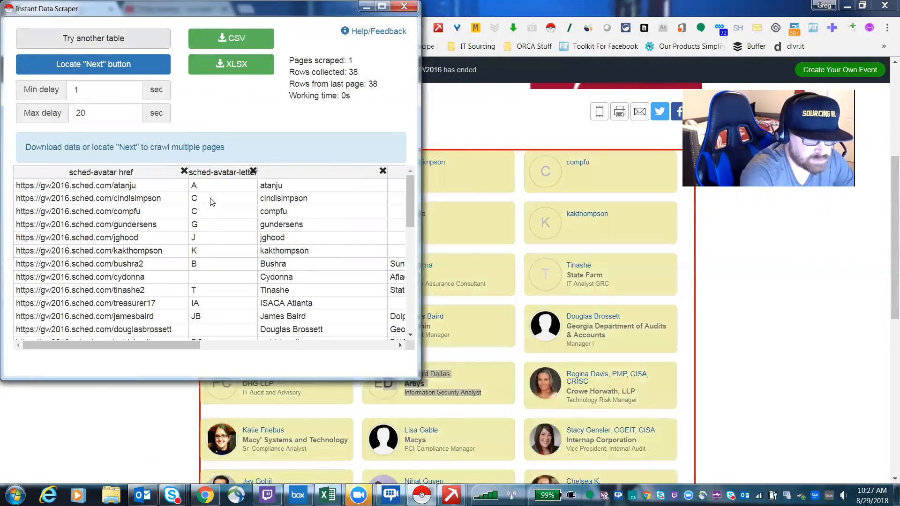
scroll(271, 360, right, 10)
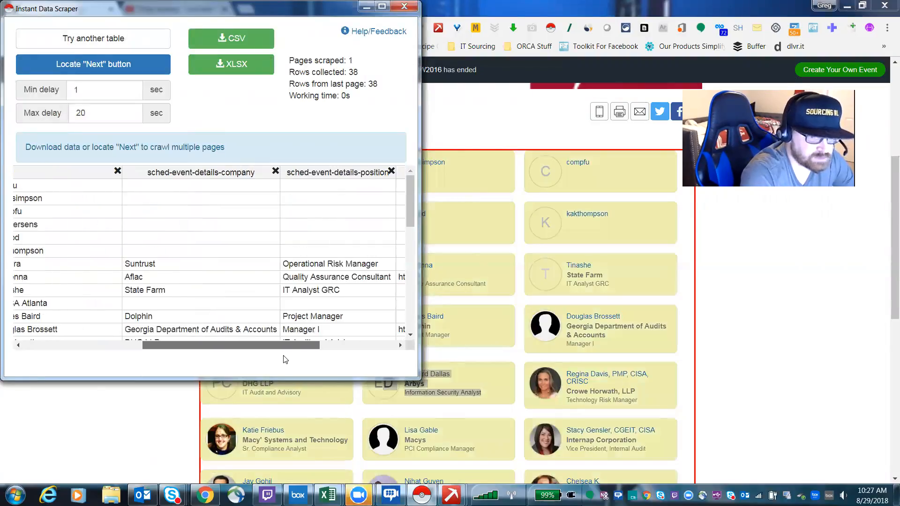
scroll(346, 354, left, 5)
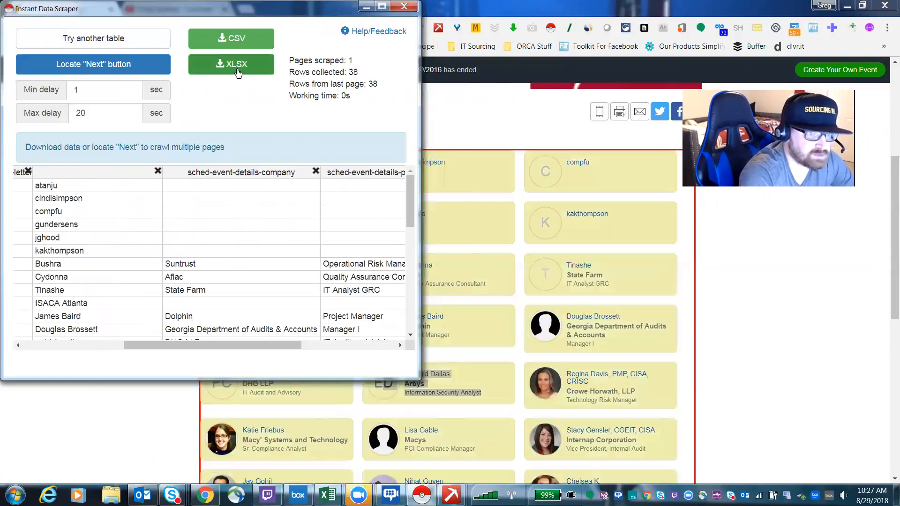
click(366, 6)
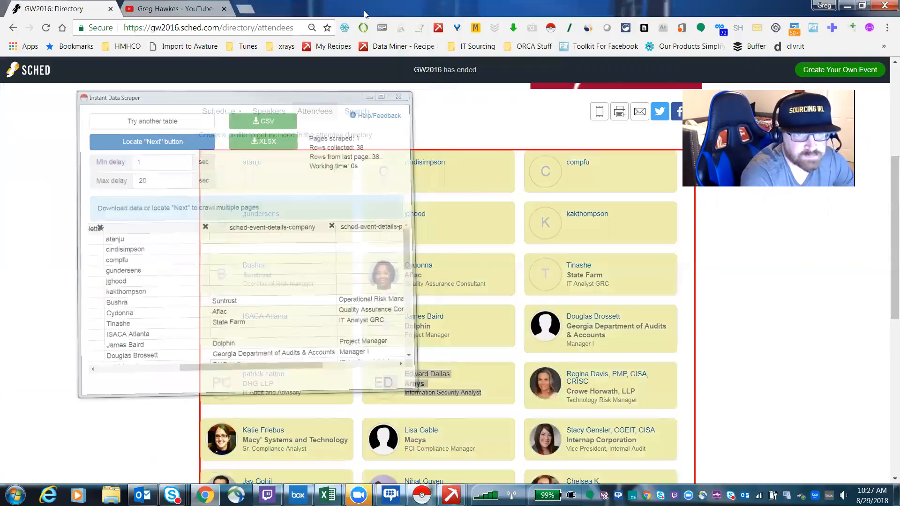
Step: Return to the event's speakers list and select the first speaker's name, company and title
click(447, 136)
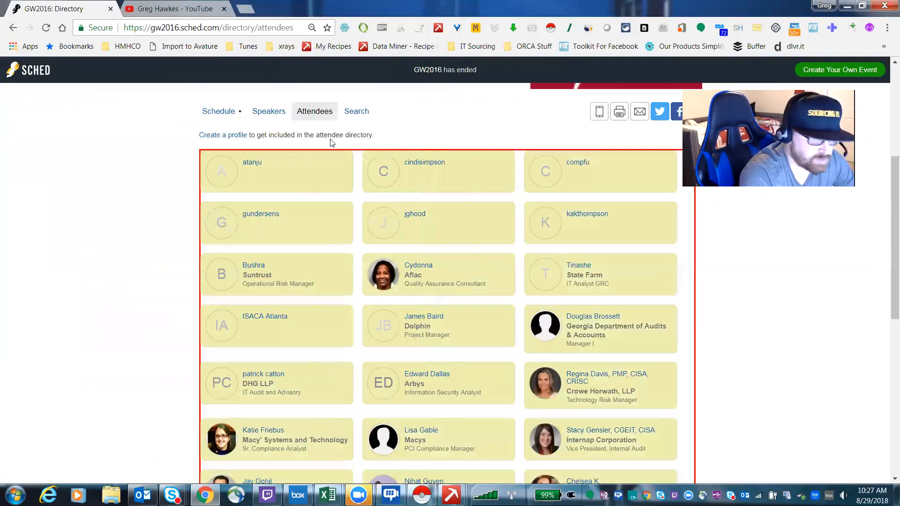
click(275, 114)
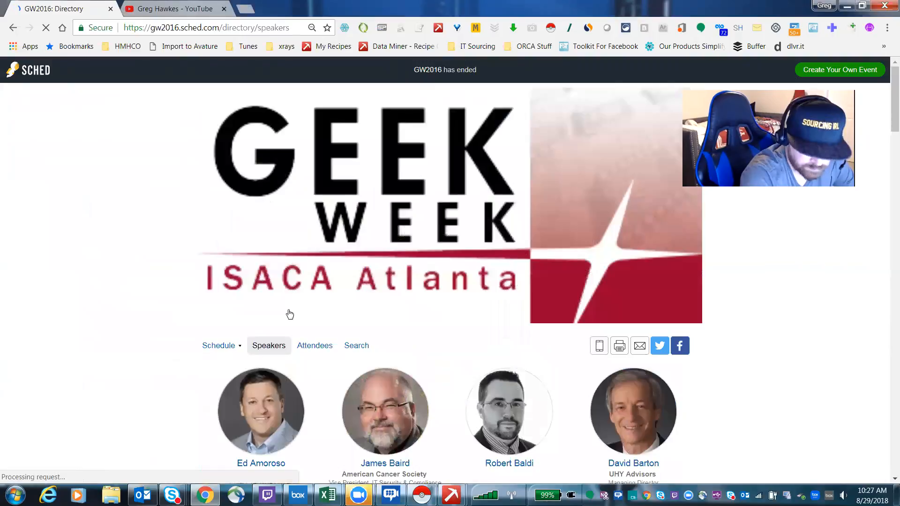
scroll(187, 272, down, 5)
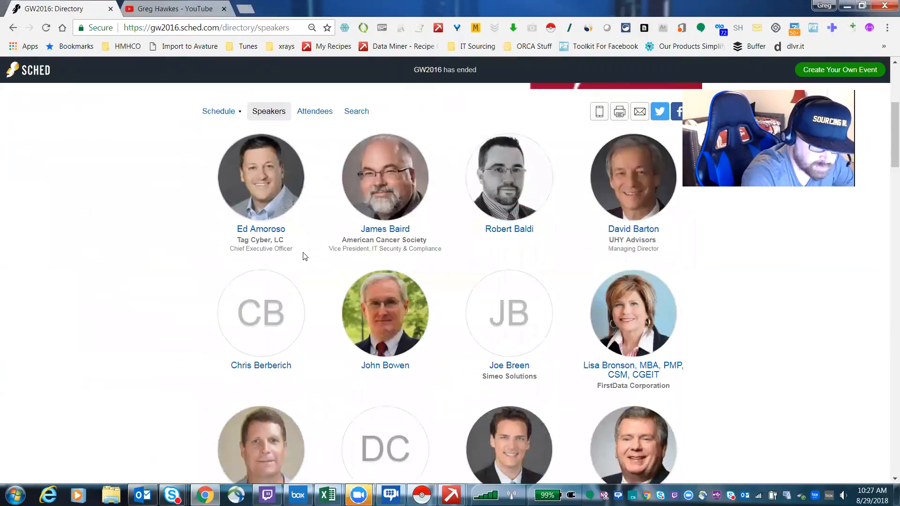
triple_click(266, 238)
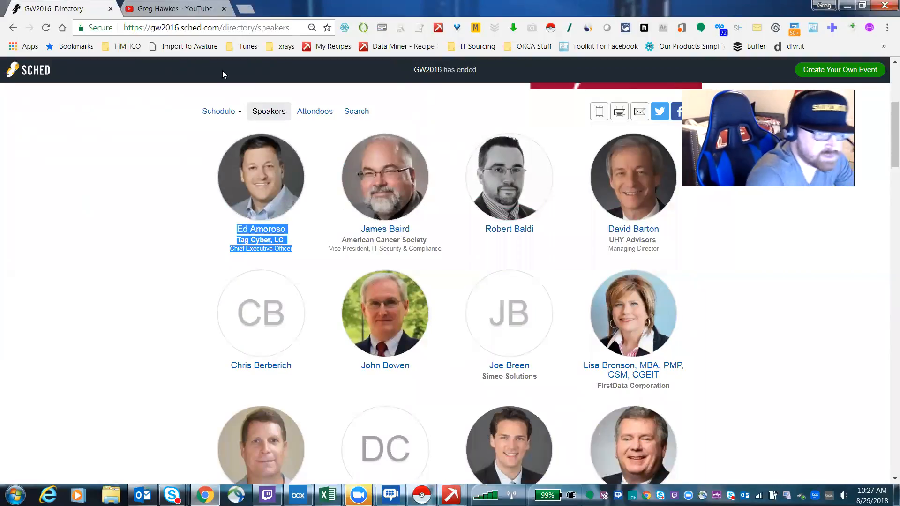
Step: Copy the speakers page address and open Web Scraper in the browser's developer tools
key(F12)
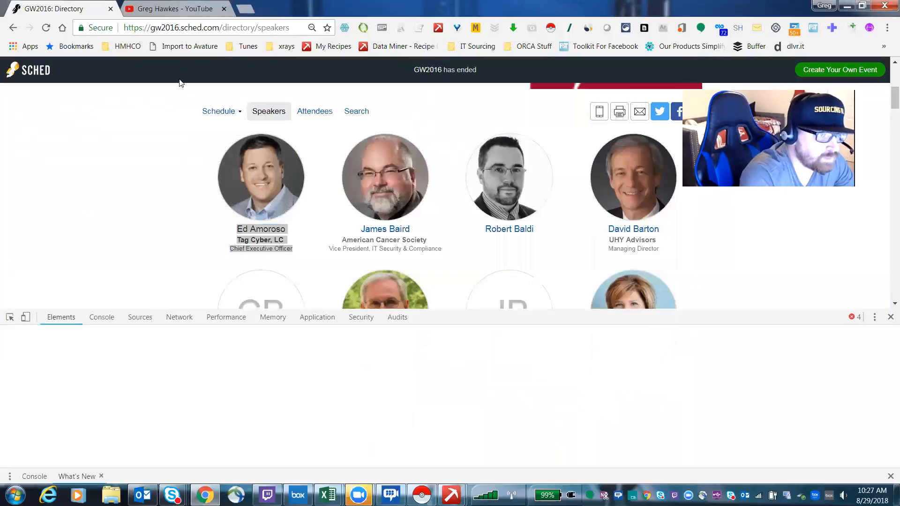
click(192, 29)
key(ctrl+c)
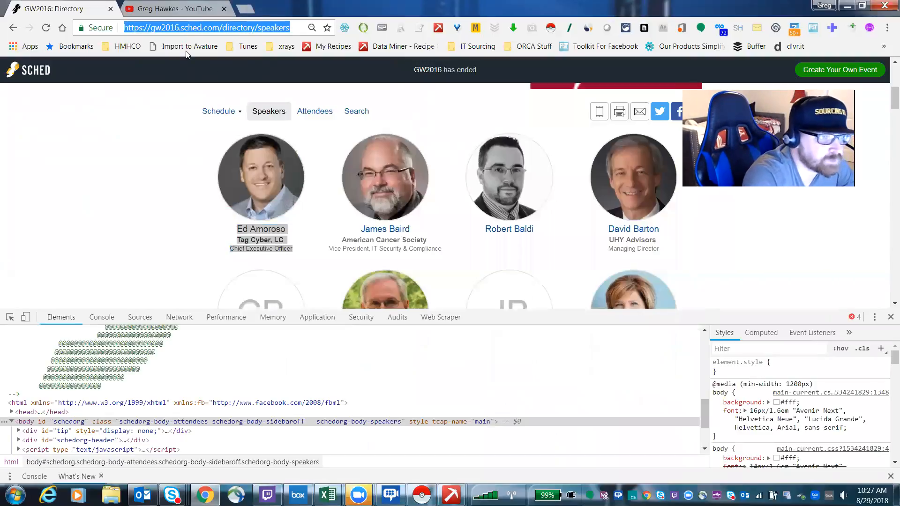
click(434, 319)
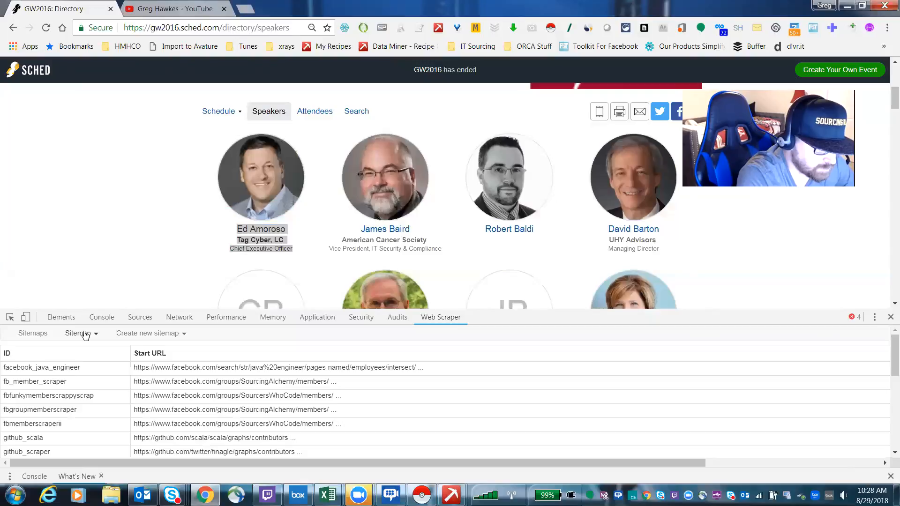
click(142, 336)
click(150, 351)
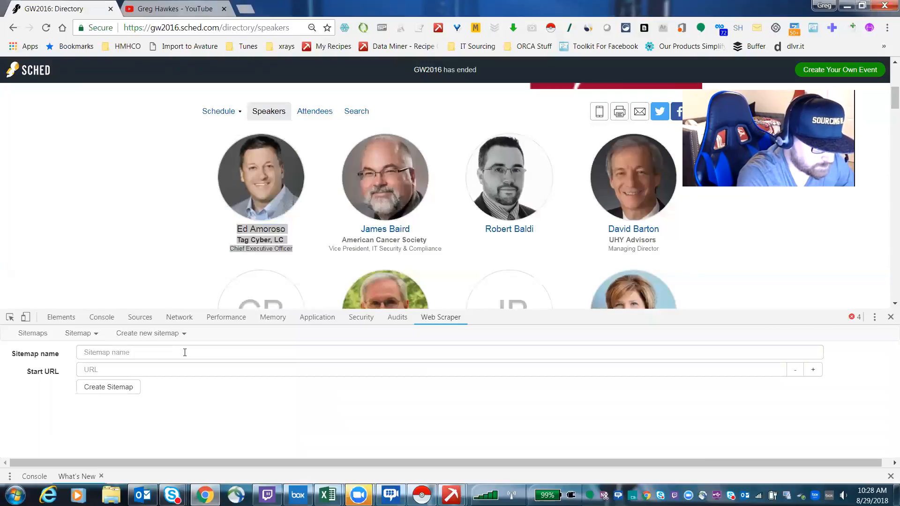
text(sched)
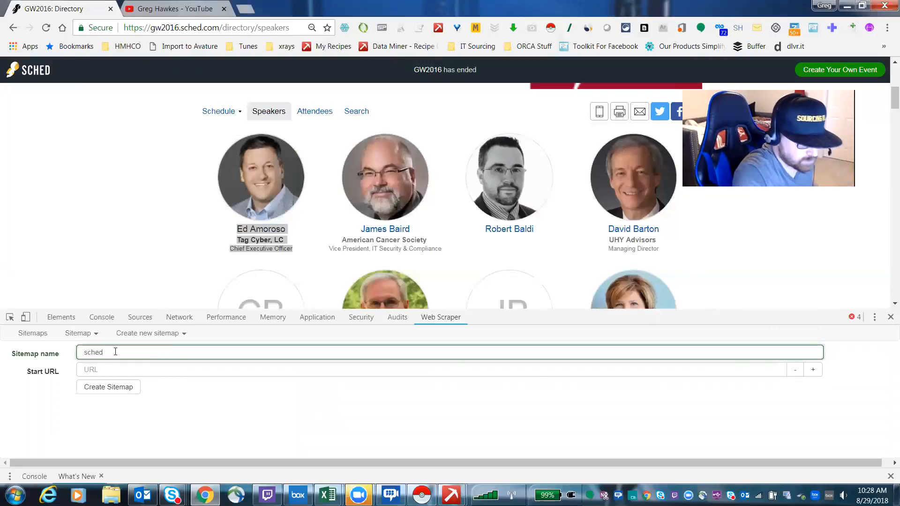
click(127, 371)
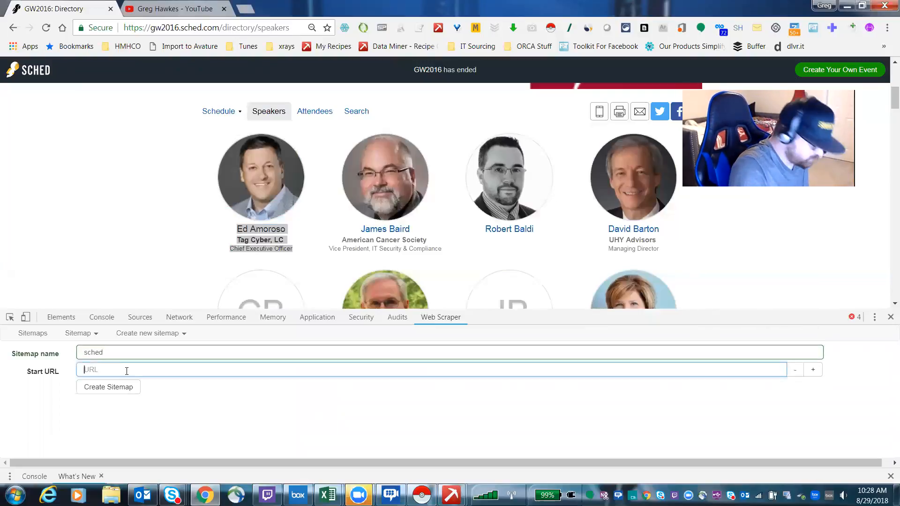
key(ctrl+v)
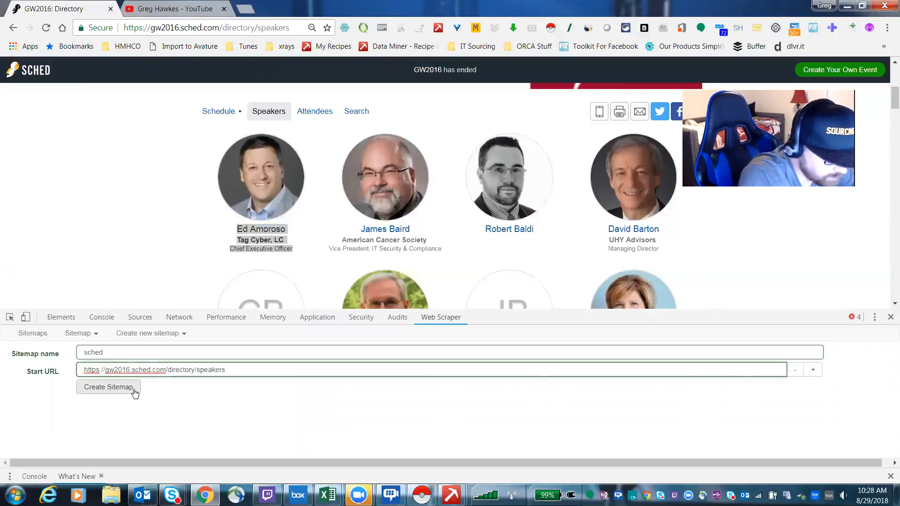
click(135, 392)
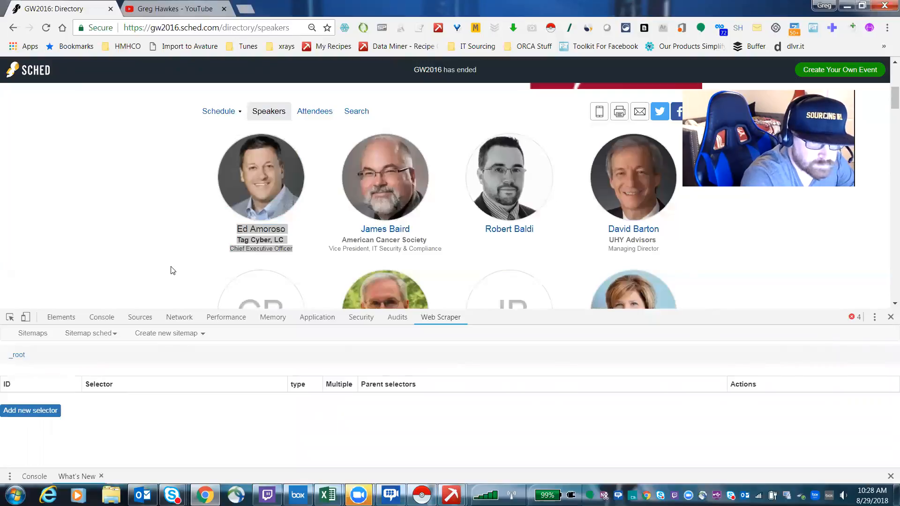
Step: Add a Text selector with the ID name, allow multiple matches, and pick all the speaker names on the page as its elements
click(21, 411)
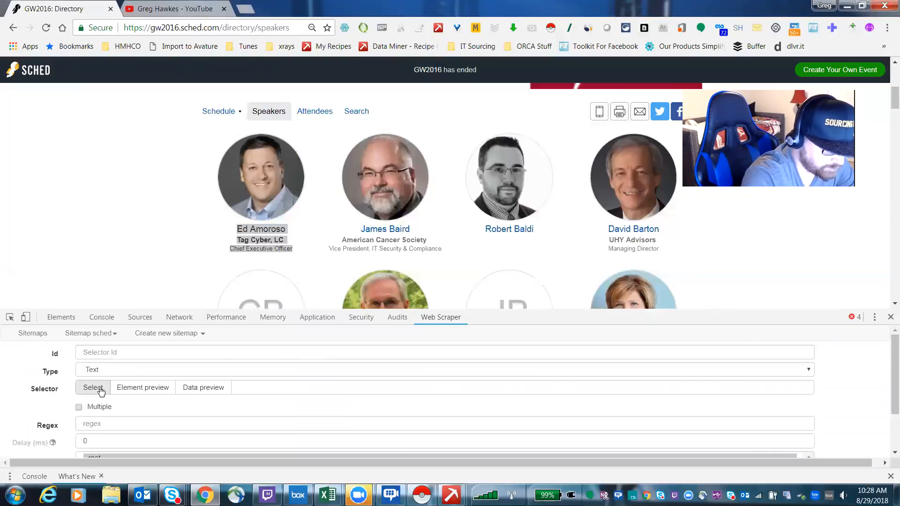
click(113, 353)
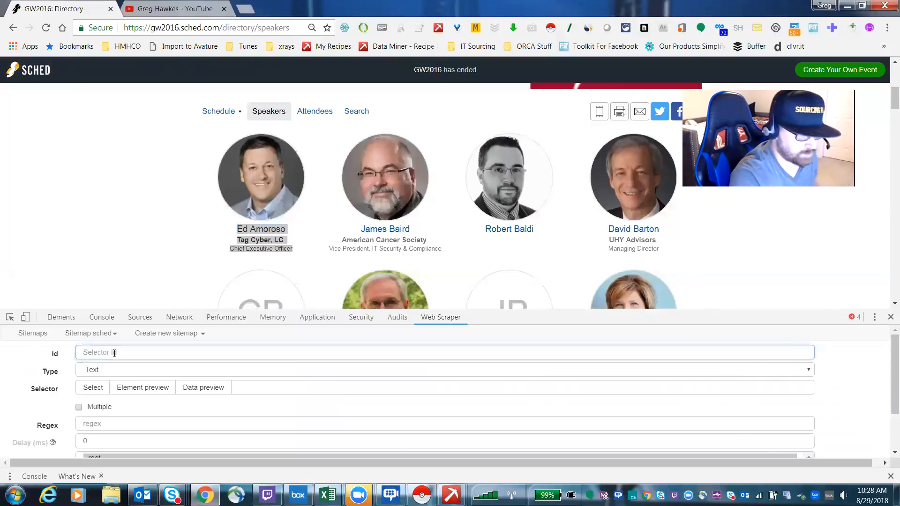
text(name)
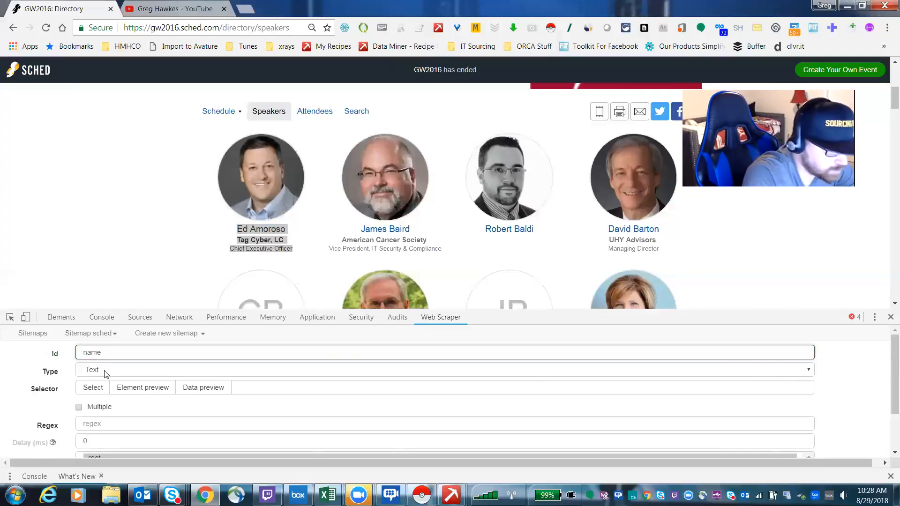
click(96, 391)
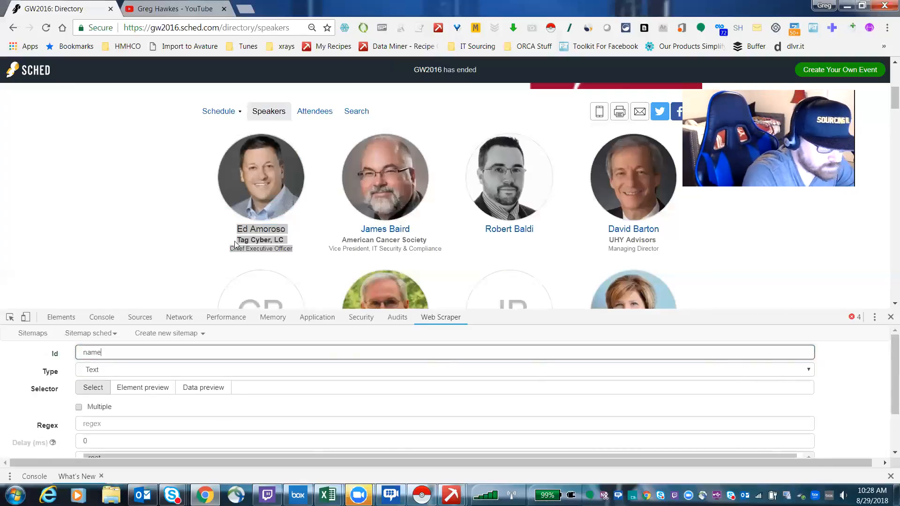
click(259, 230)
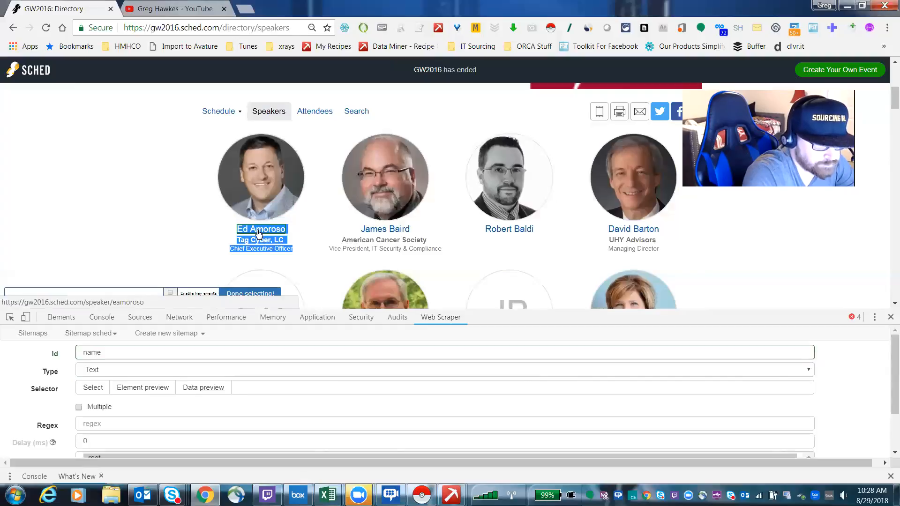
click(79, 408)
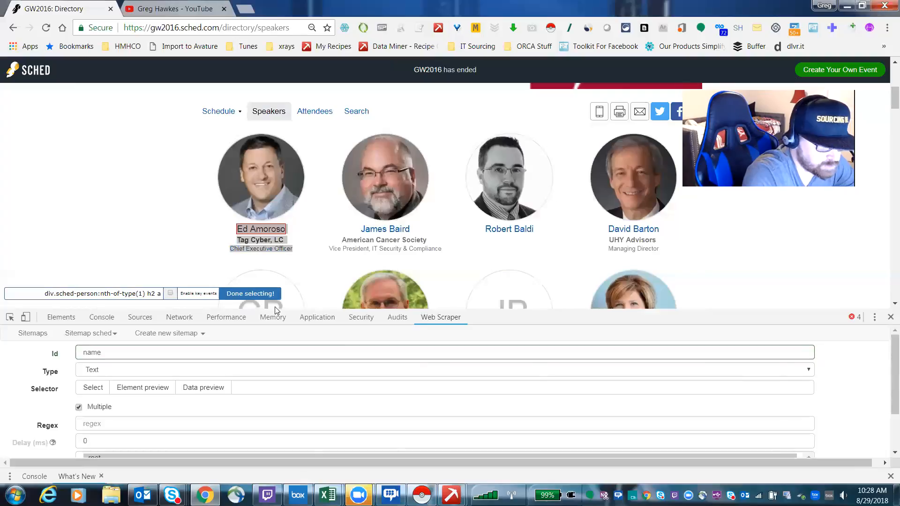
click(396, 230)
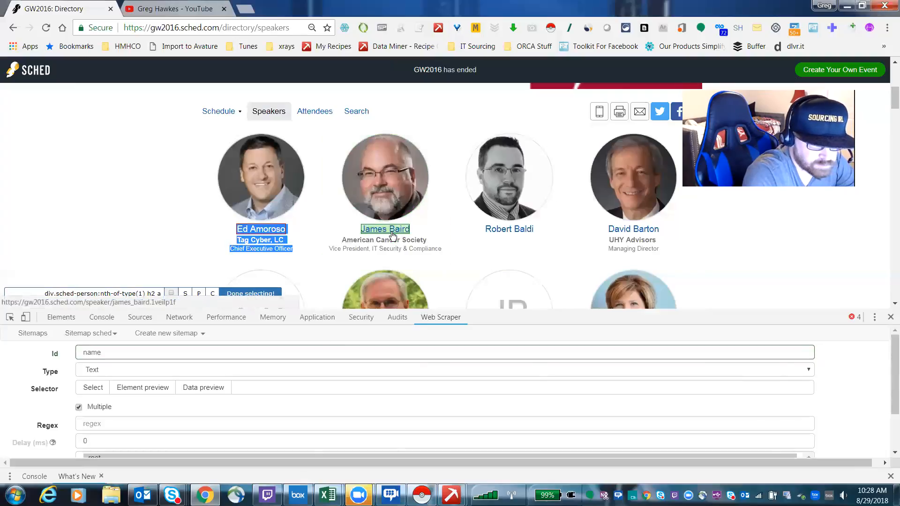
scroll(467, 227, down, 5)
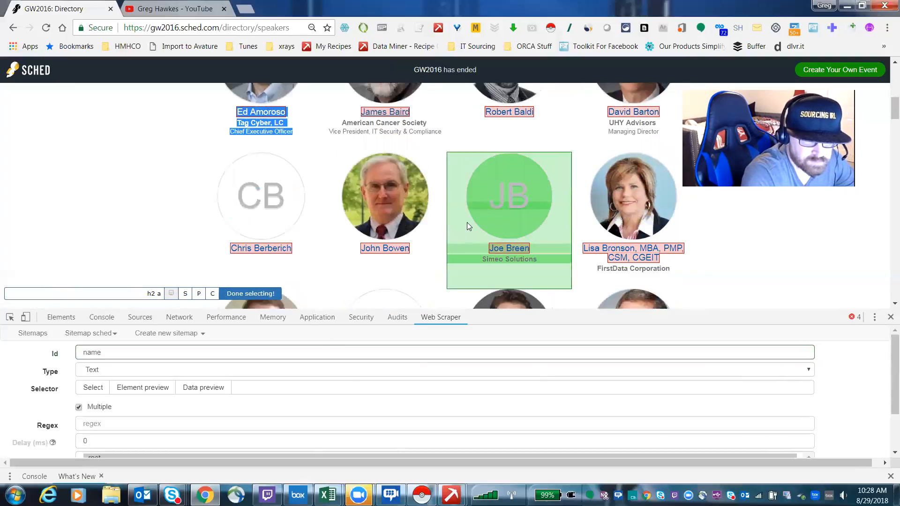
scroll(503, 186, up, 4)
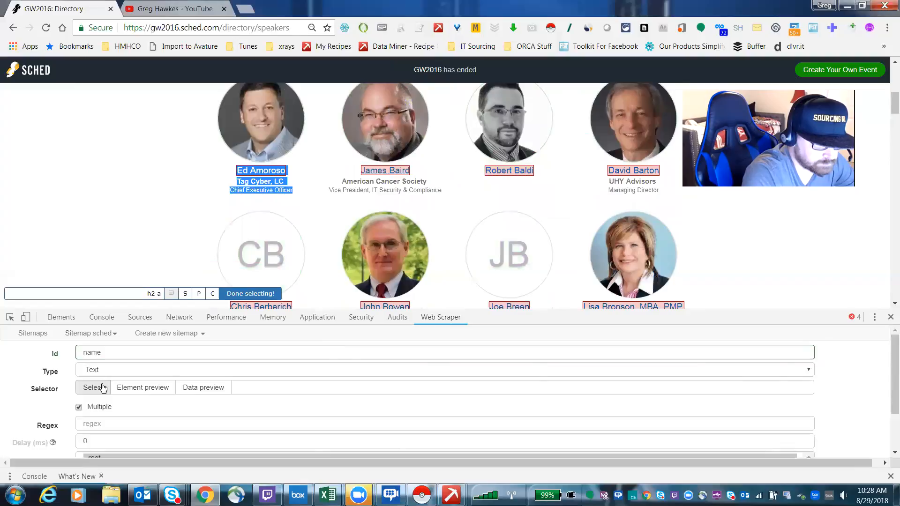
click(264, 294)
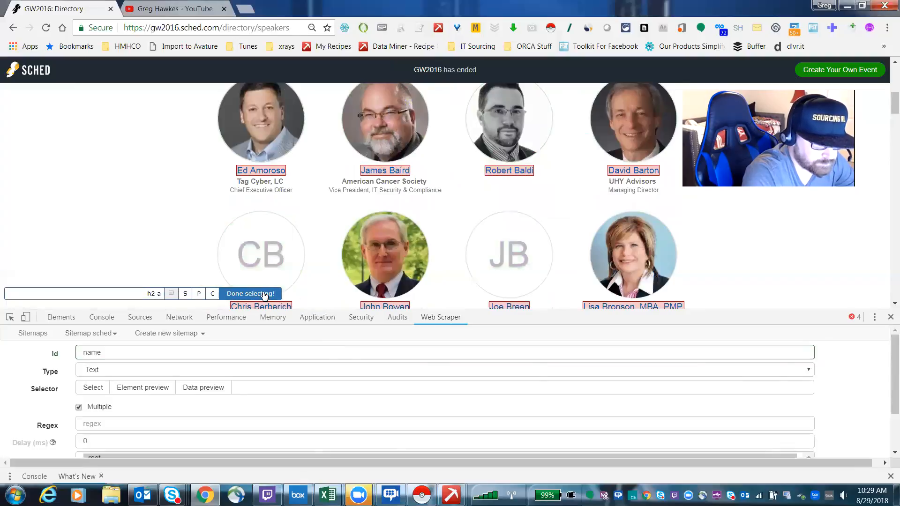
click(266, 295)
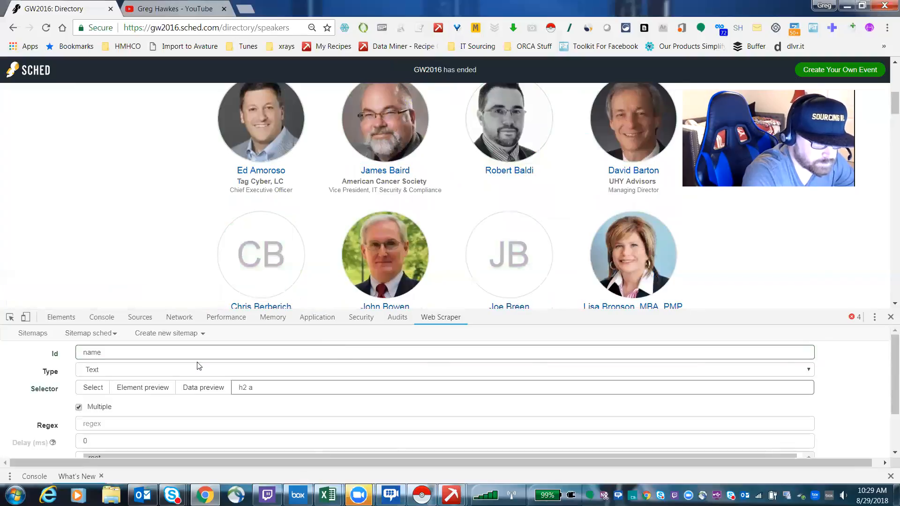
Step: Preview the data captured by the name selector and save the selector under _root
click(202, 388)
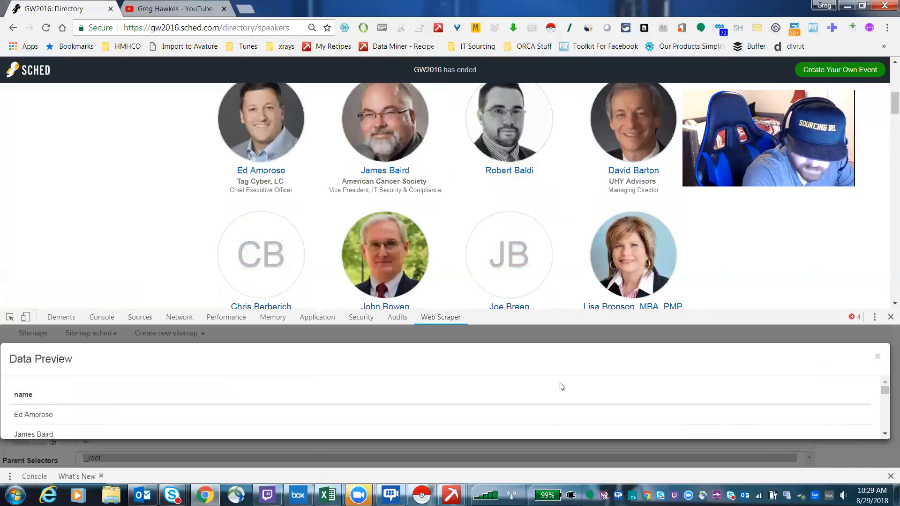
scroll(88, 396, down, 5)
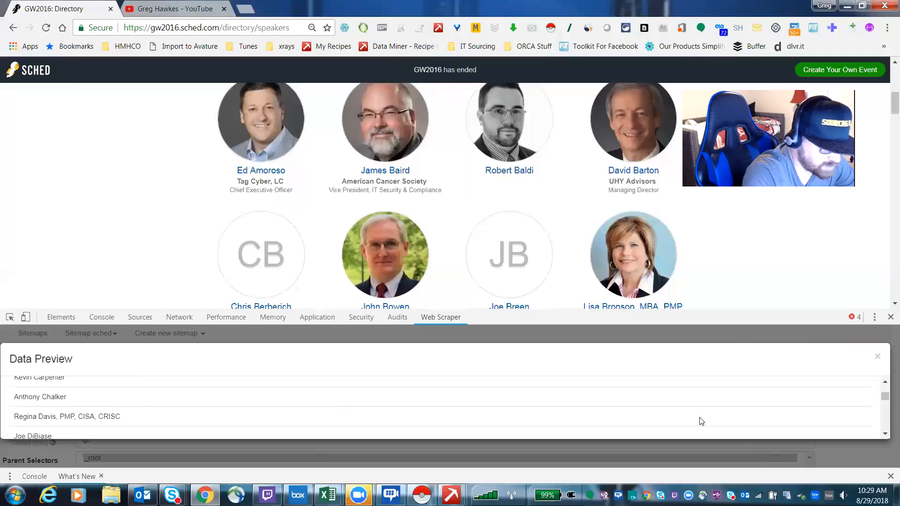
click(876, 358)
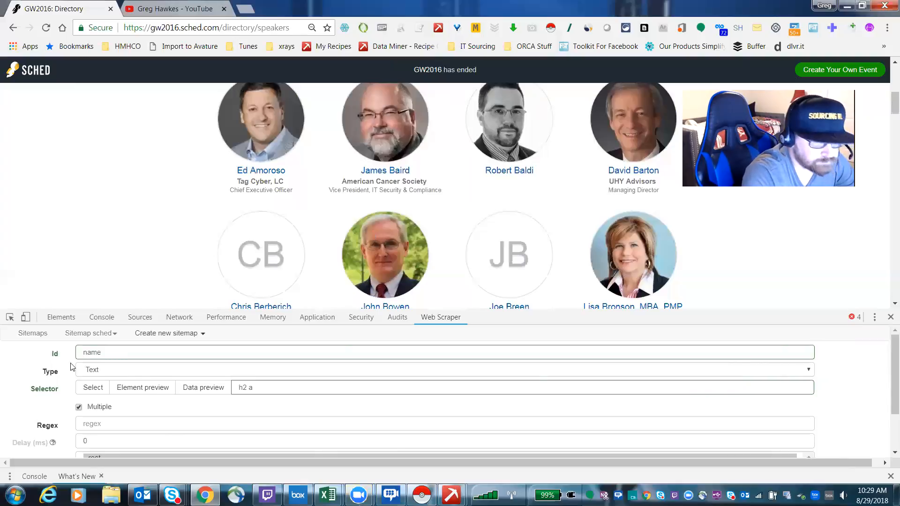
scroll(118, 360, down, 3)
scroll(118, 361, up, 3)
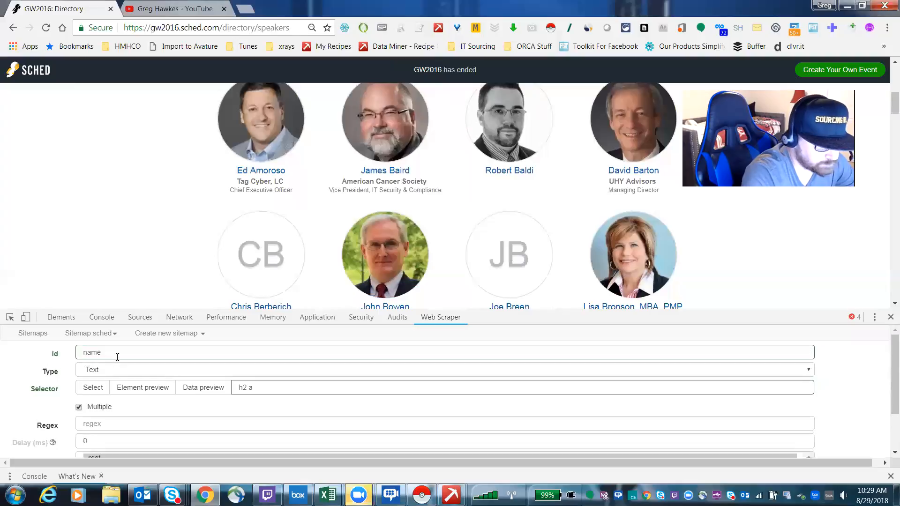
scroll(109, 384, down, 3)
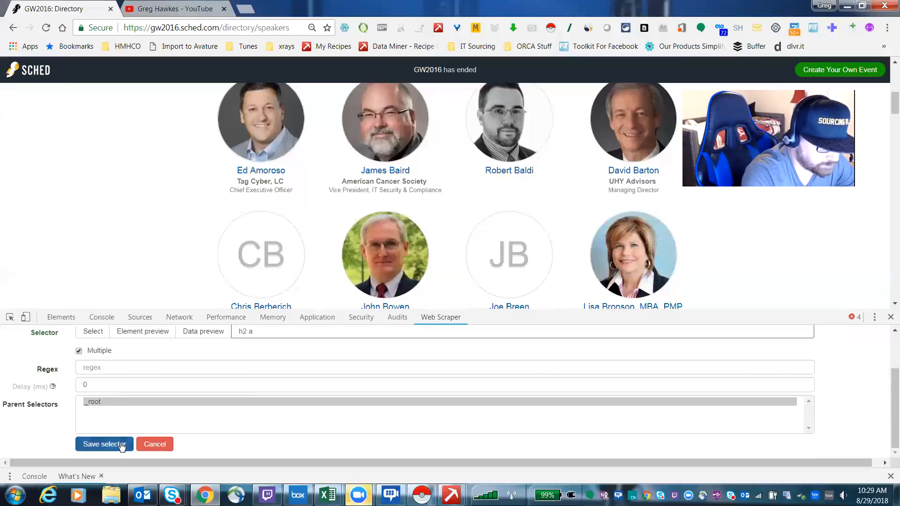
click(120, 446)
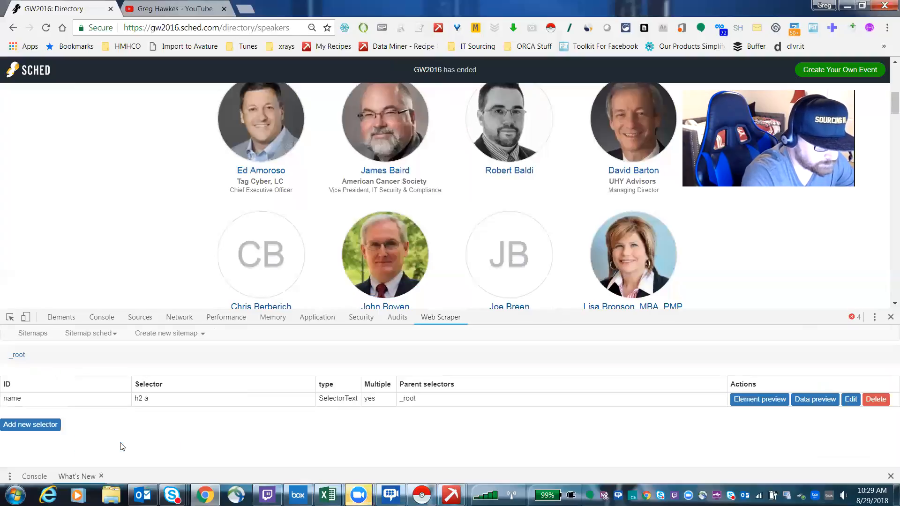
Step: Start a second selector of type Link, allow multiple matches, and pick all the speaker name links as its elements
click(42, 426)
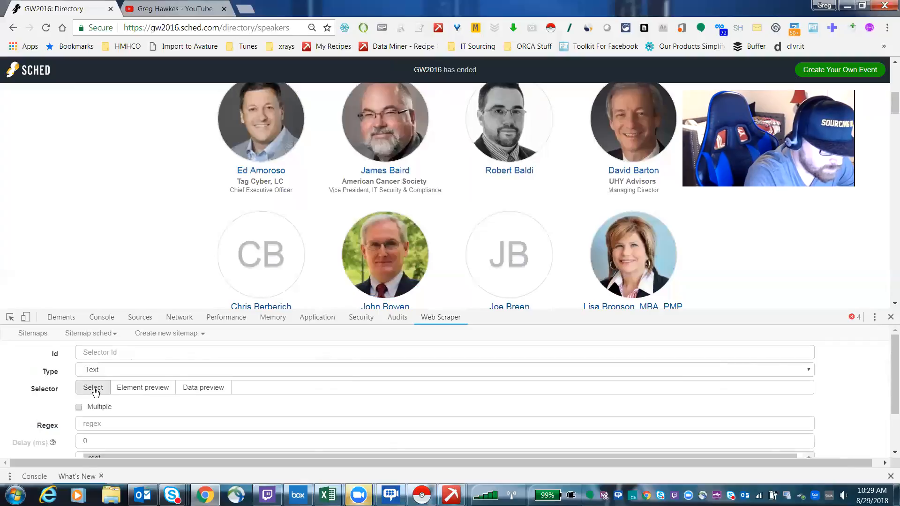
click(100, 370)
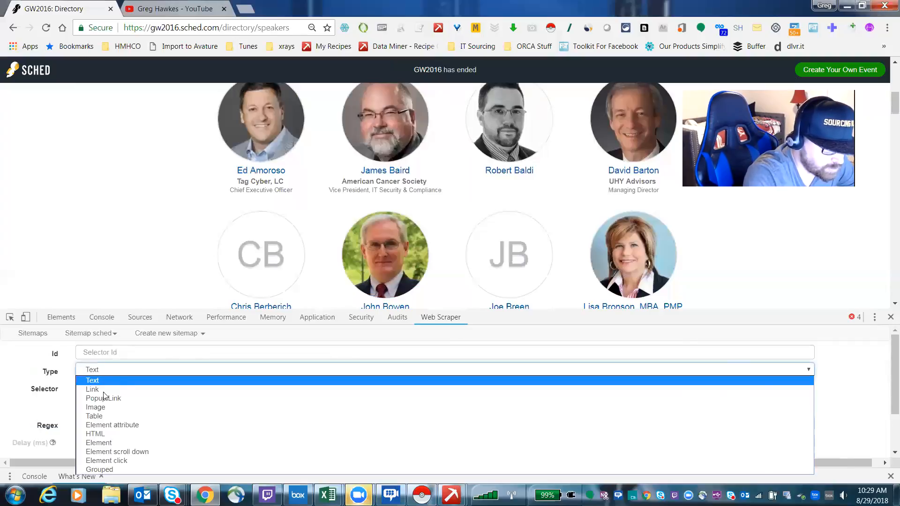
click(102, 390)
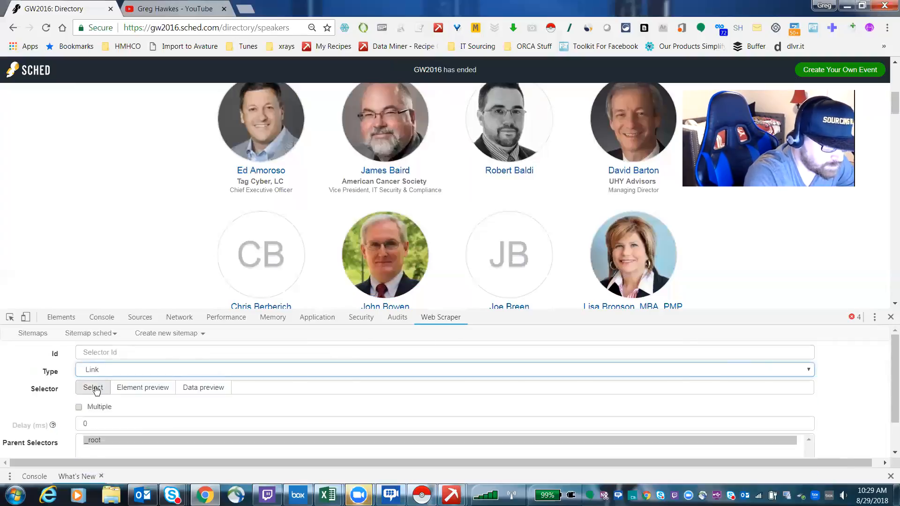
click(92, 389)
click(269, 172)
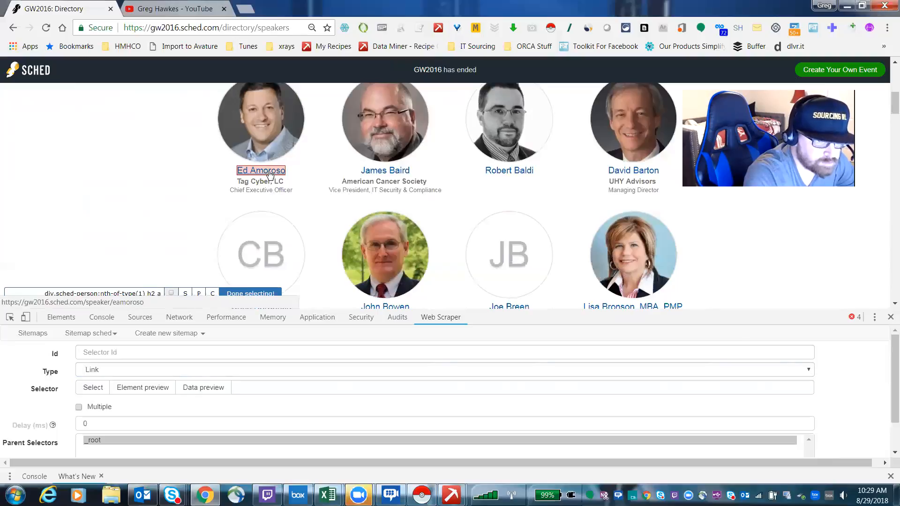
click(79, 407)
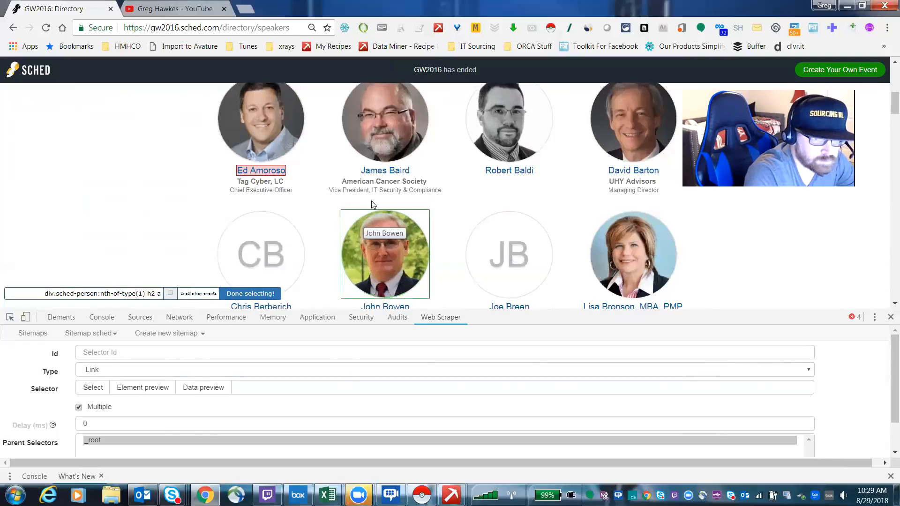
click(385, 172)
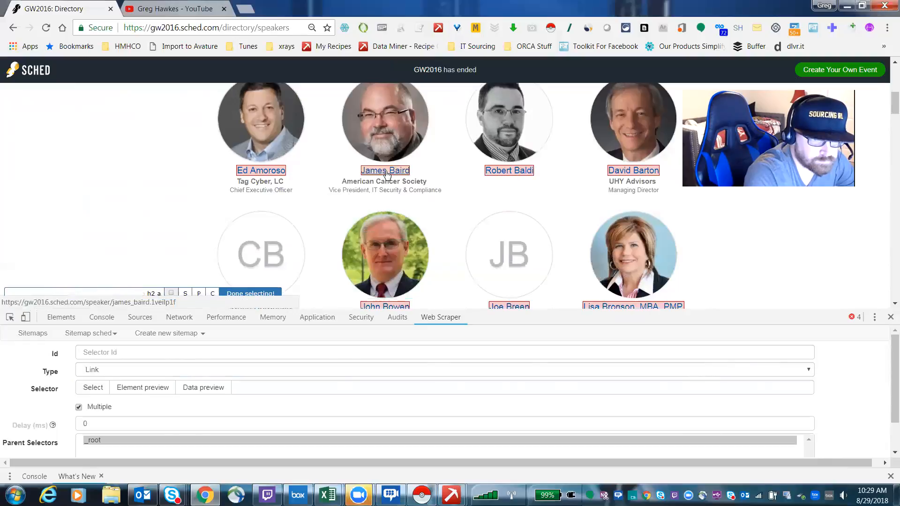
click(250, 294)
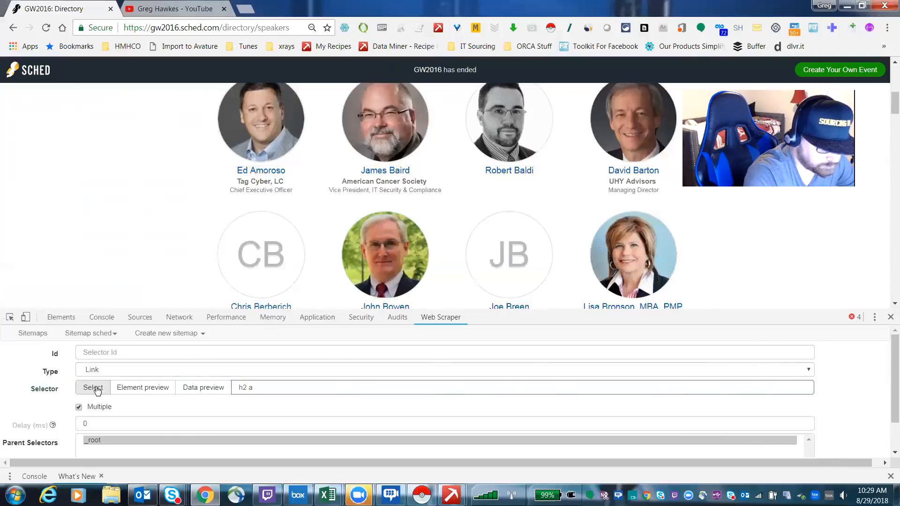
Step: Preview the link selector's data, check the profile URLs captured for the speakers, and close the preview
scroll(141, 387, down, 1)
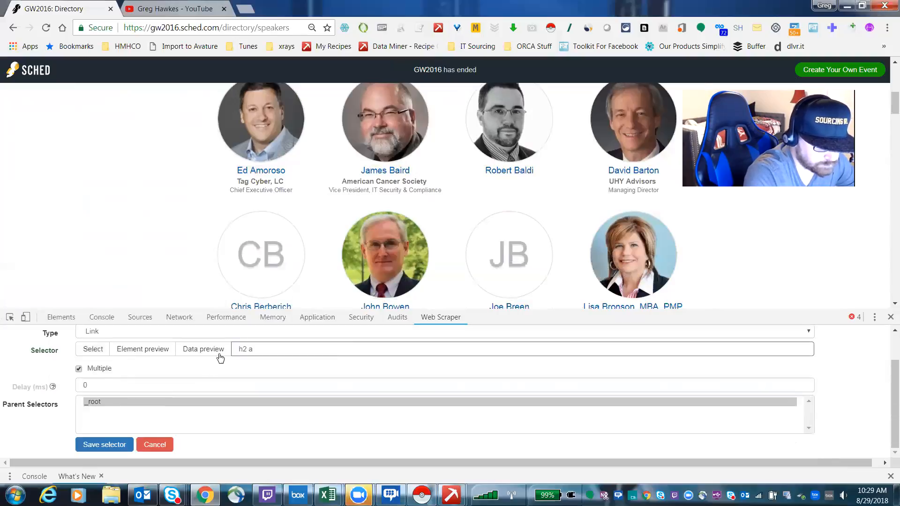
click(220, 355)
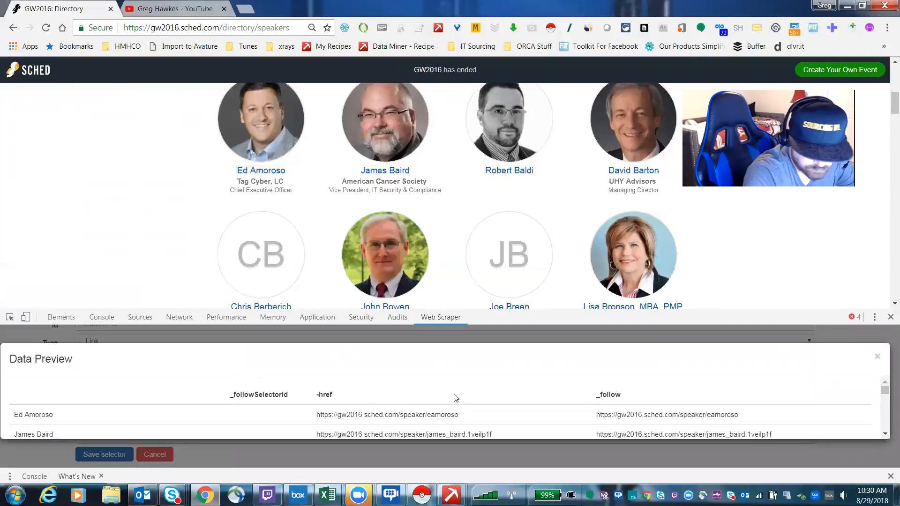
scroll(370, 406, down, 3)
scroll(385, 405, up, 3)
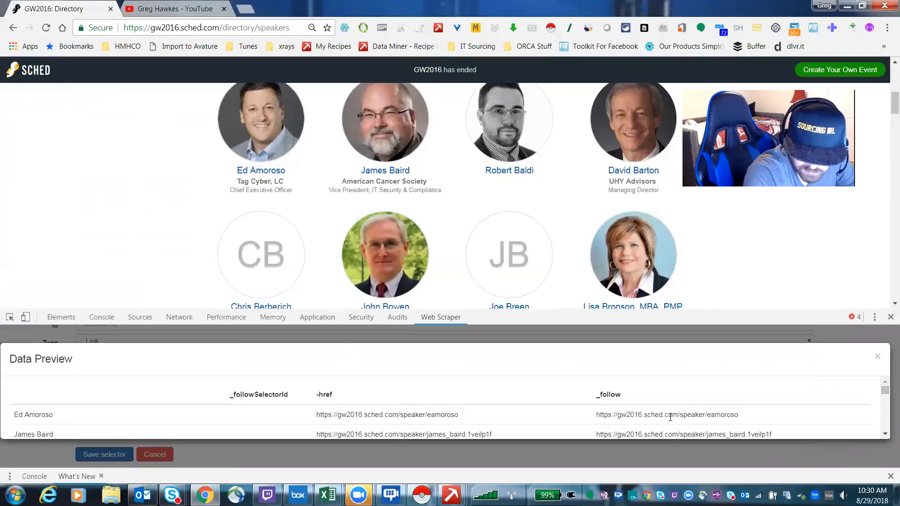
scroll(670, 417, down, 6)
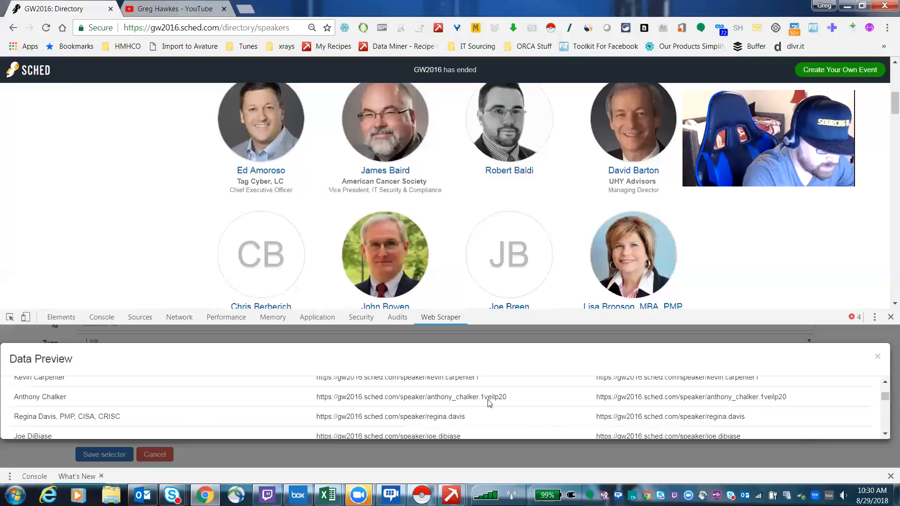
scroll(488, 402, up, 3)
click(877, 356)
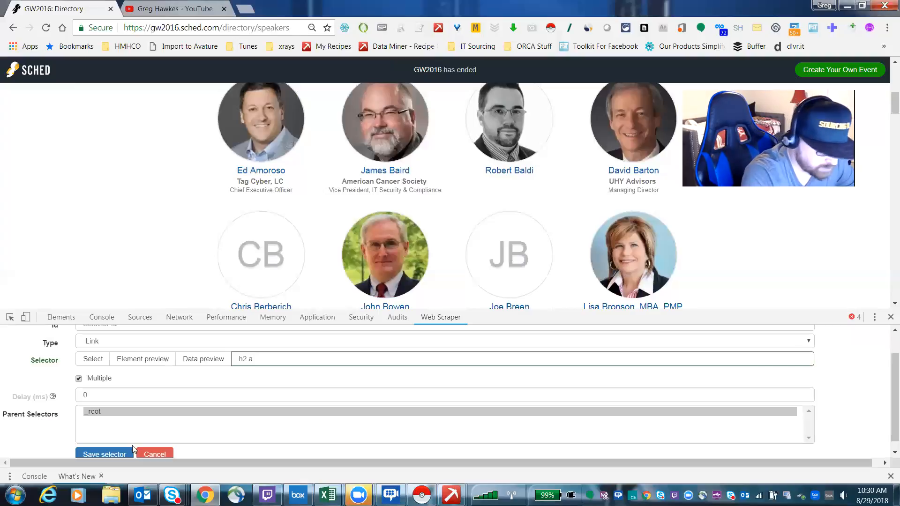
Step: Give the link selector the ID Linkto, save it, and open its level of child selectors
click(126, 453)
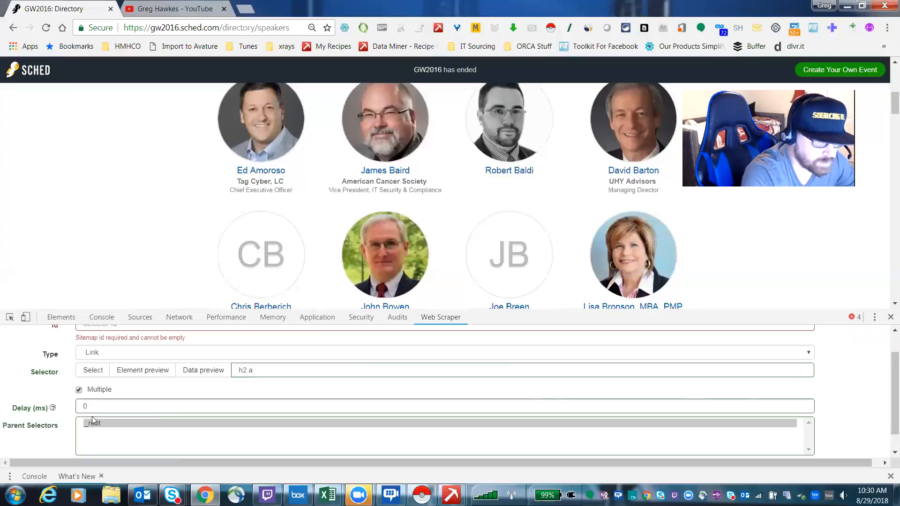
scroll(160, 381, up, 1)
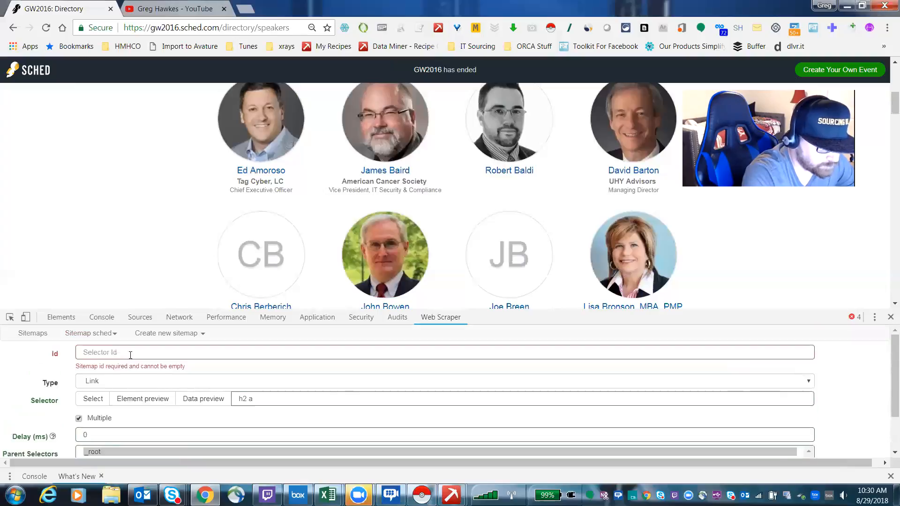
click(141, 352)
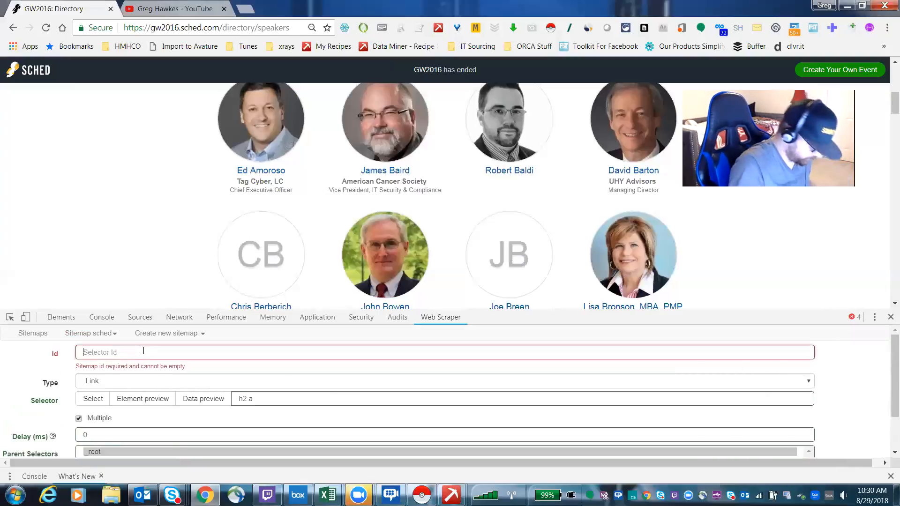
text(Linkto)
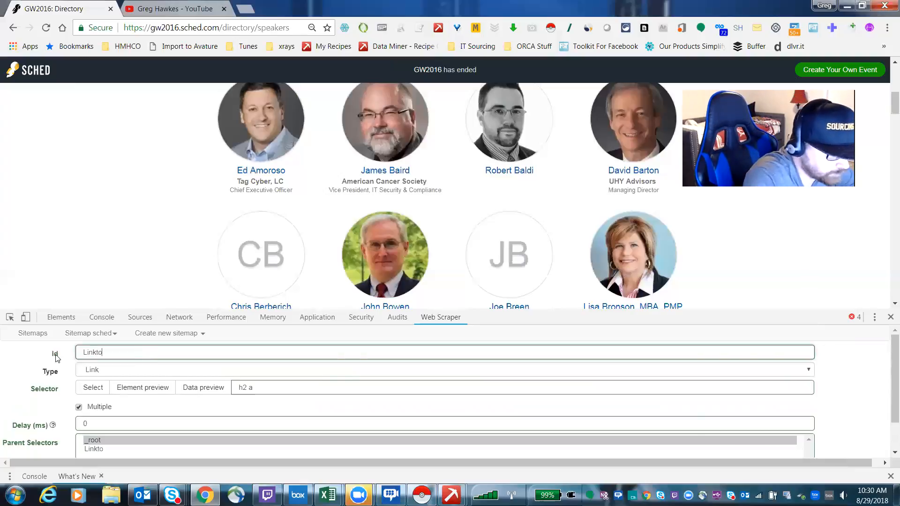
scroll(146, 410, down, 1)
click(104, 449)
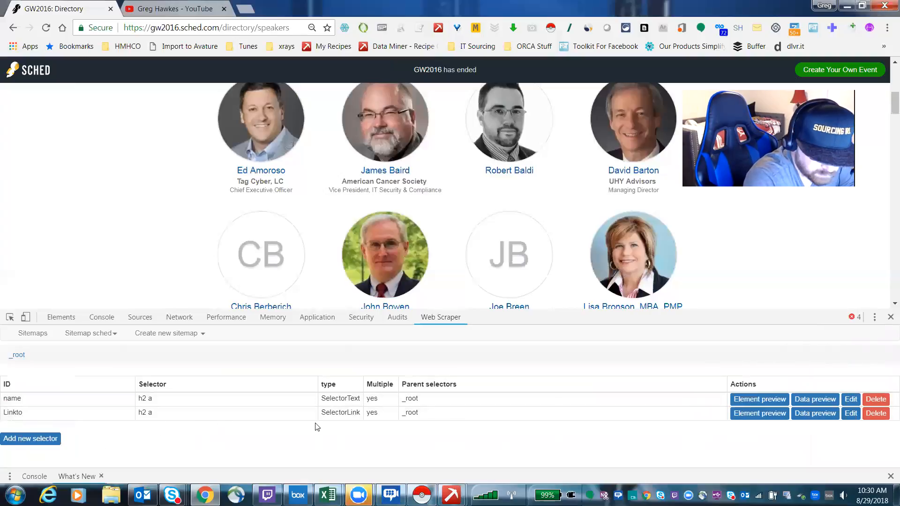
click(38, 418)
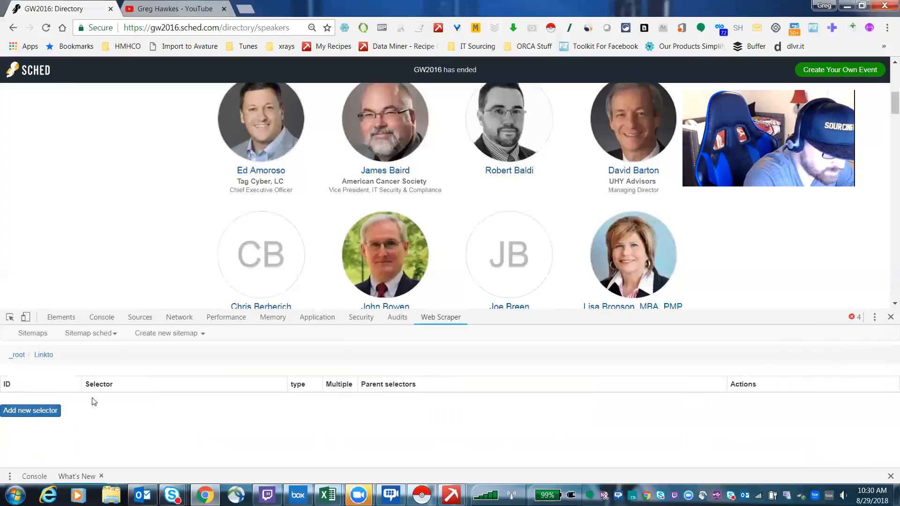
Step: Review the settings of the Linkto selector under _root, save it, and reopen its level of child selectors
click(19, 358)
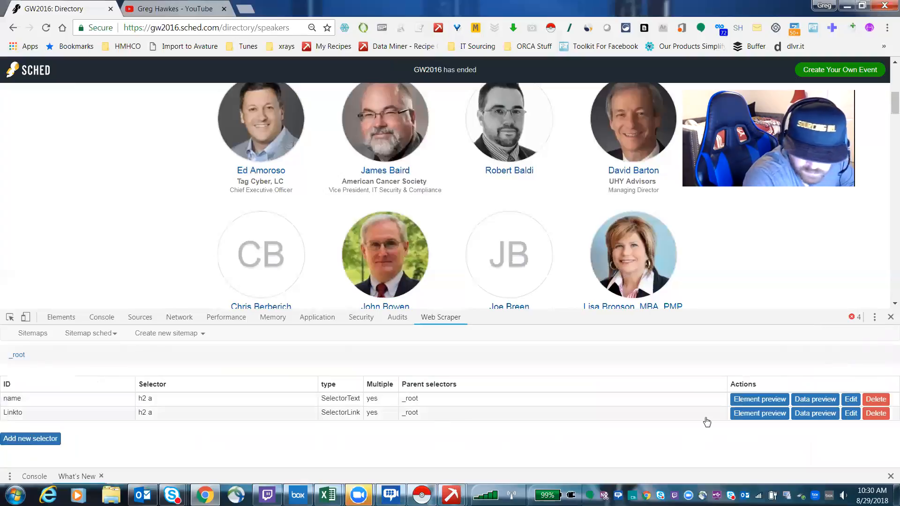
click(851, 414)
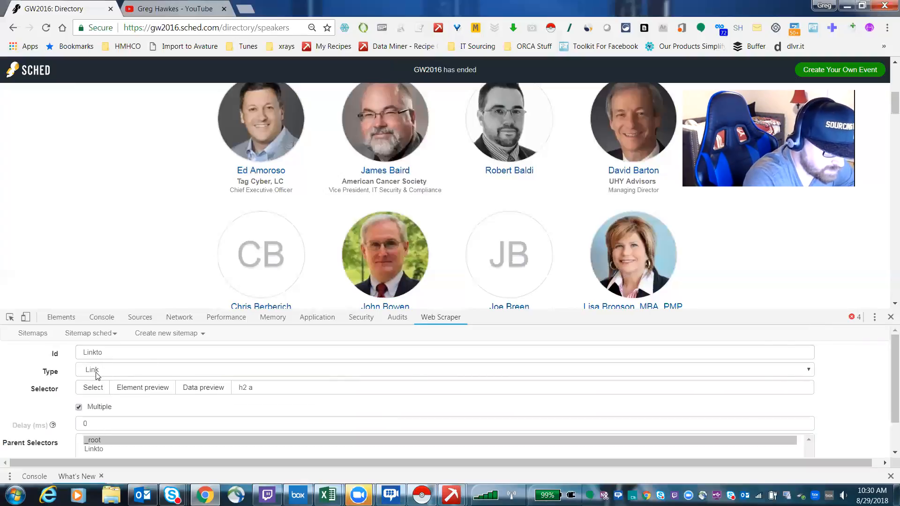
scroll(205, 382, down, 2)
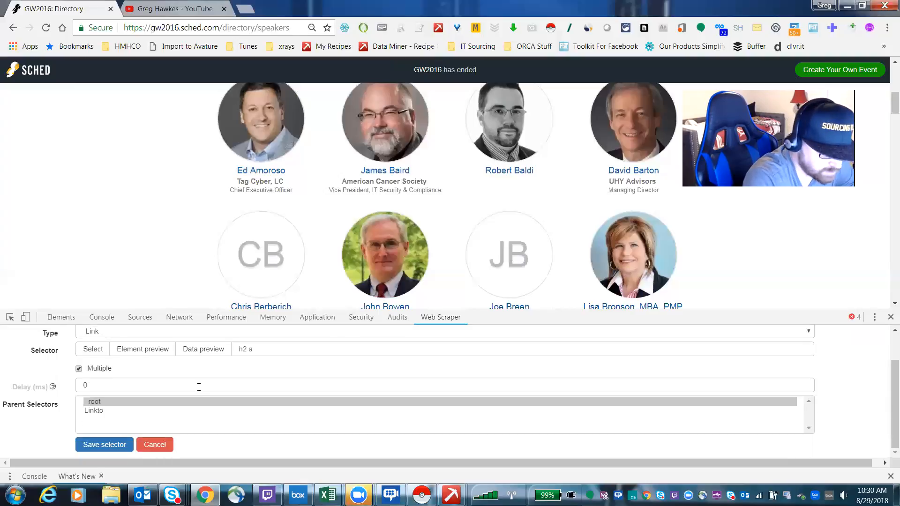
click(96, 450)
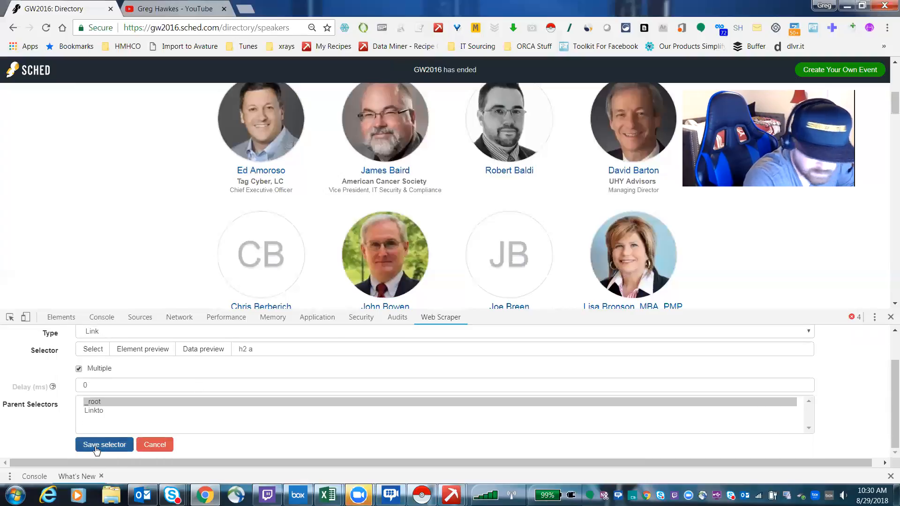
click(96, 449)
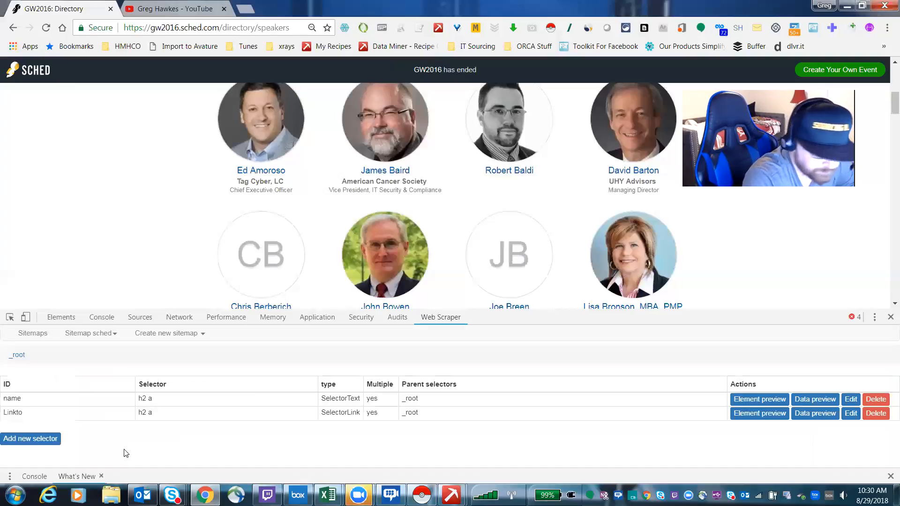
click(23, 416)
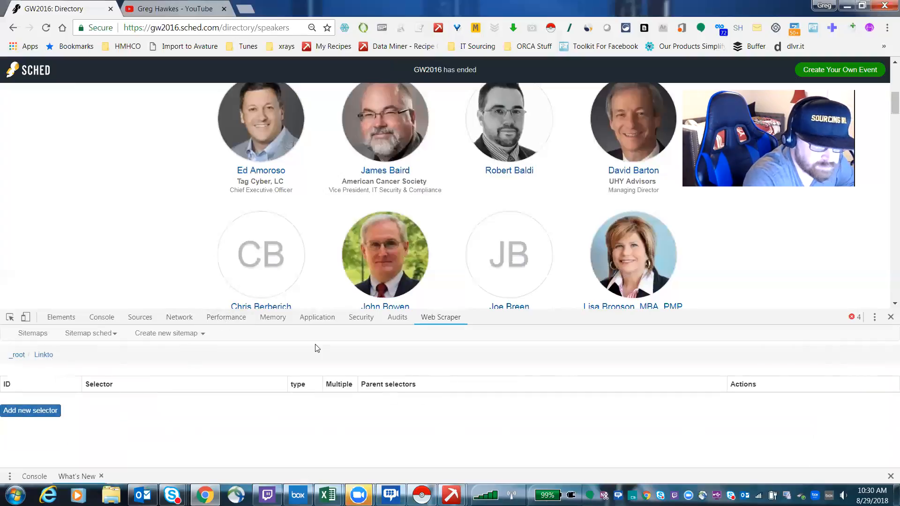
Step: Open the first listed speaker's profile page from the directory and look over the biography on it
scroll(268, 231, up, 2)
scroll(268, 231, down, 1)
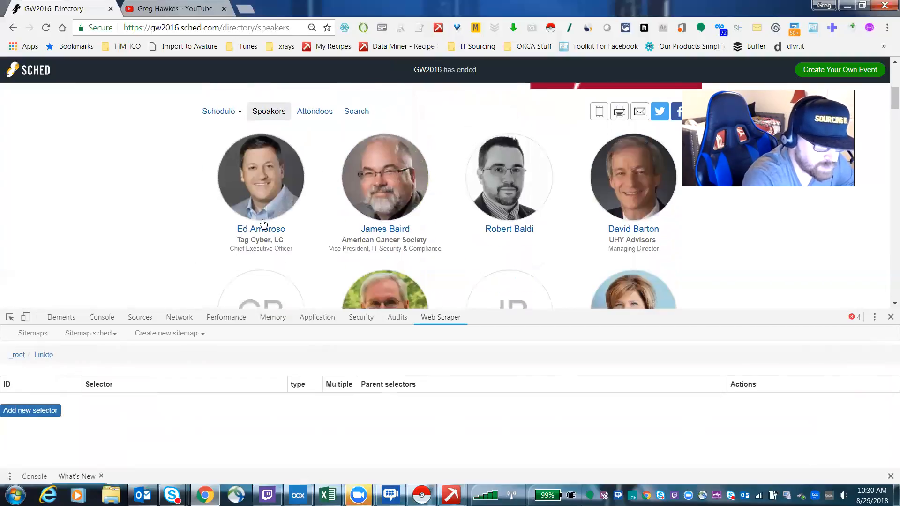
click(280, 229)
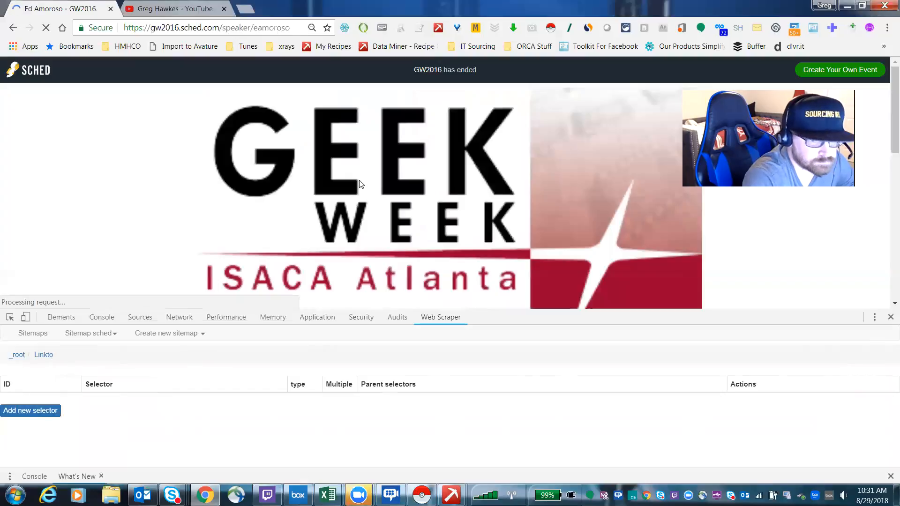
scroll(433, 174, down, 1)
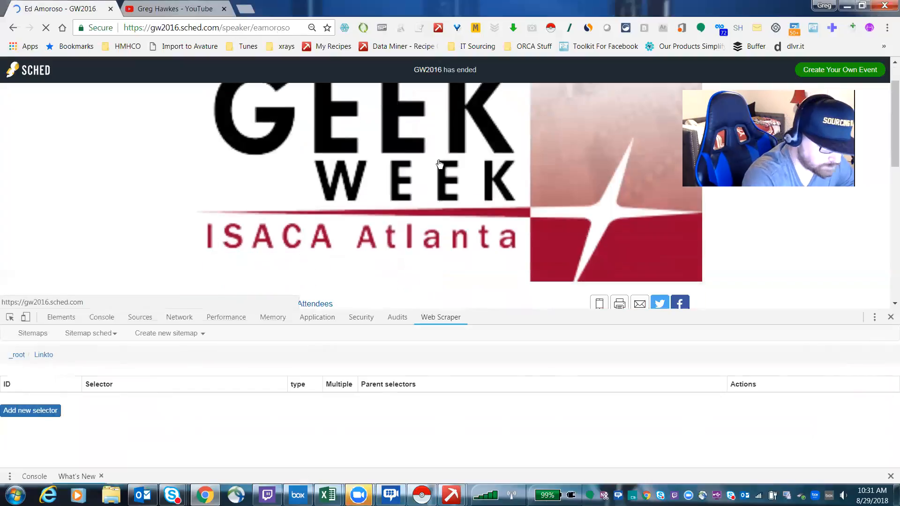
scroll(362, 183, down, 5)
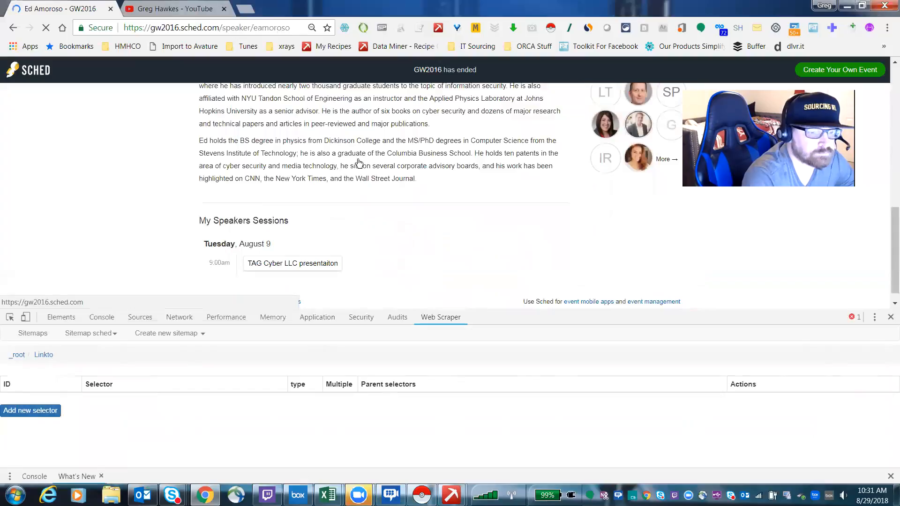
scroll(373, 182, up, 3)
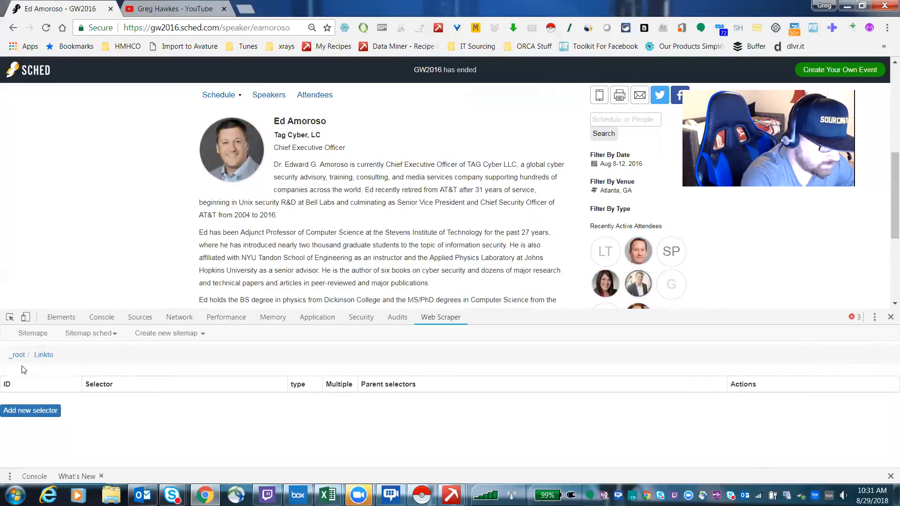
Step: Start a new Text selector under Linkto and pick all the biography paragraphs on the profile page as its element
click(23, 411)
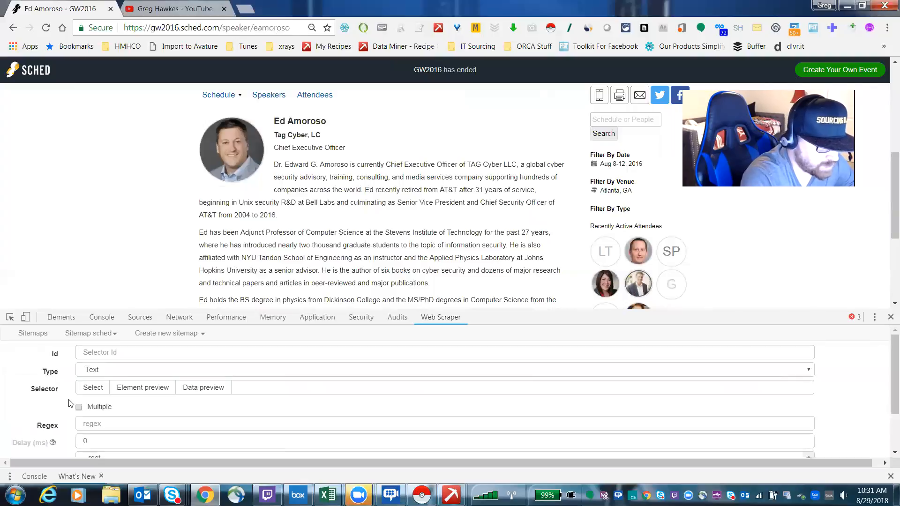
click(90, 388)
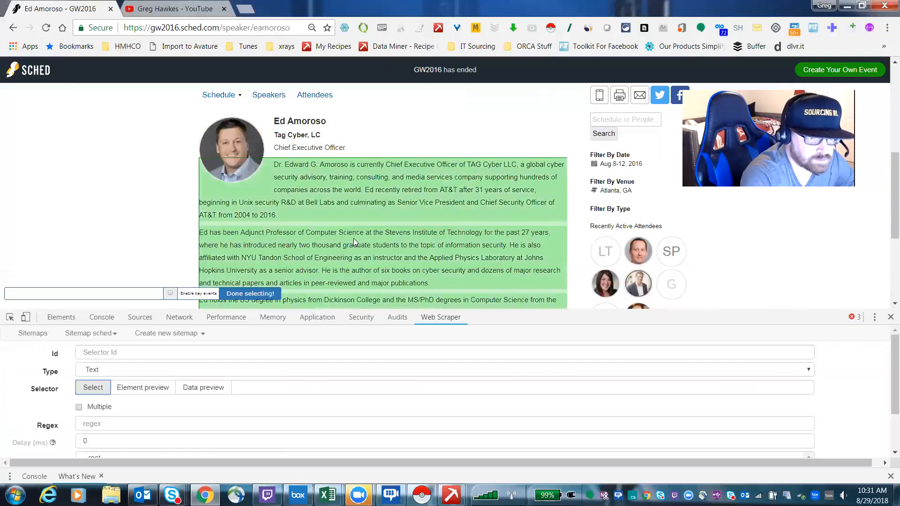
scroll(355, 235, down, 1)
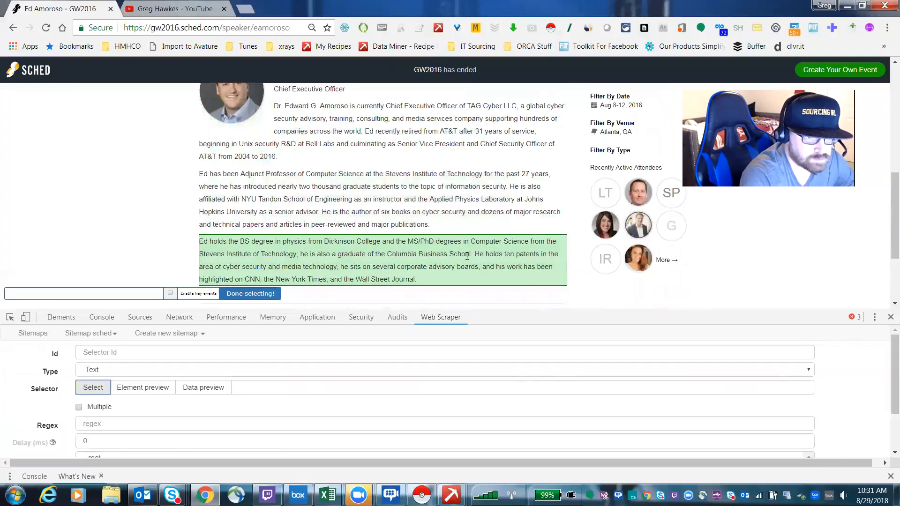
click(467, 229)
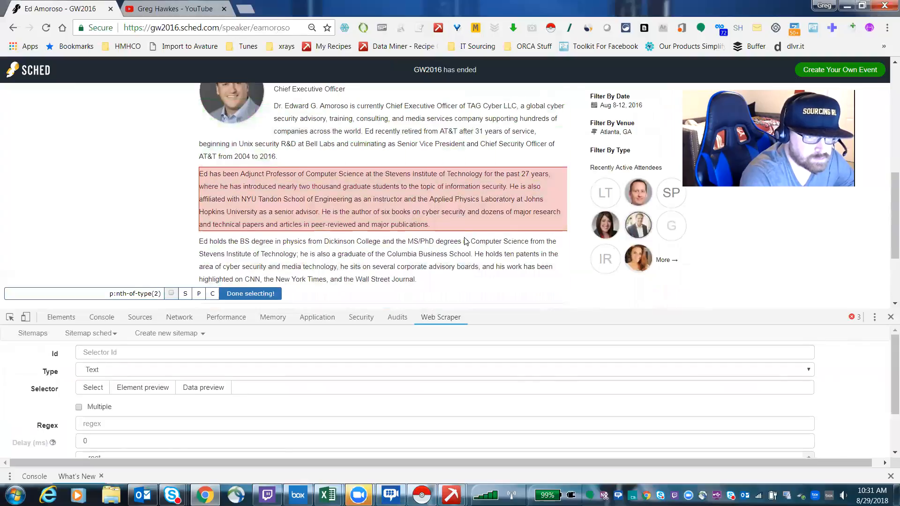
click(428, 139)
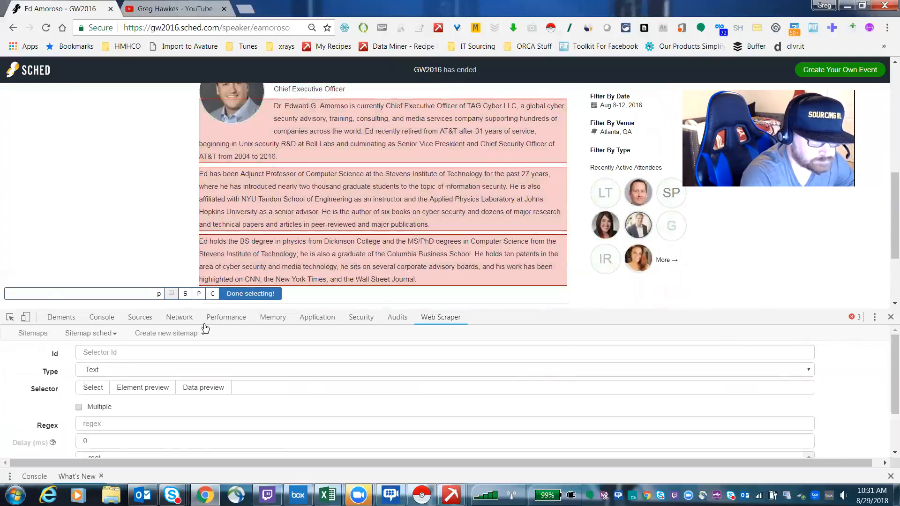
click(244, 295)
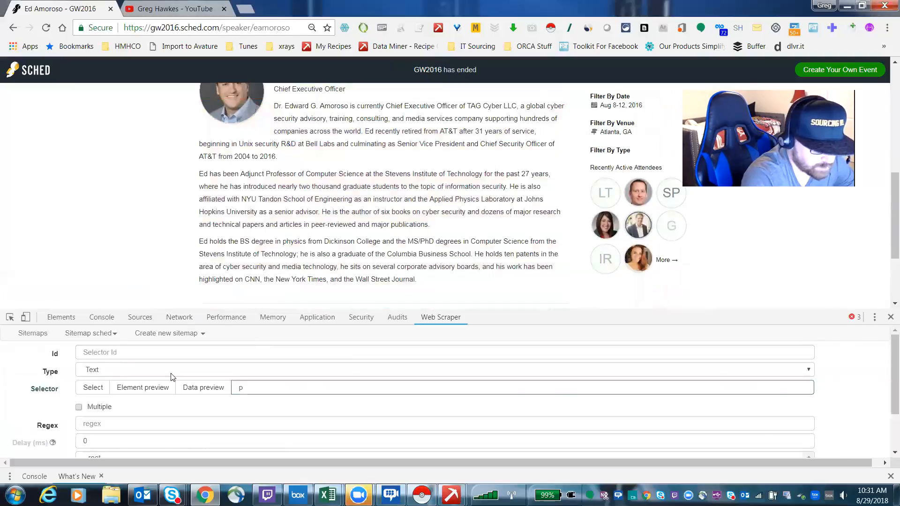
Step: Give the biography text selector the ID bio and save it with Linkto as its parent
click(154, 358)
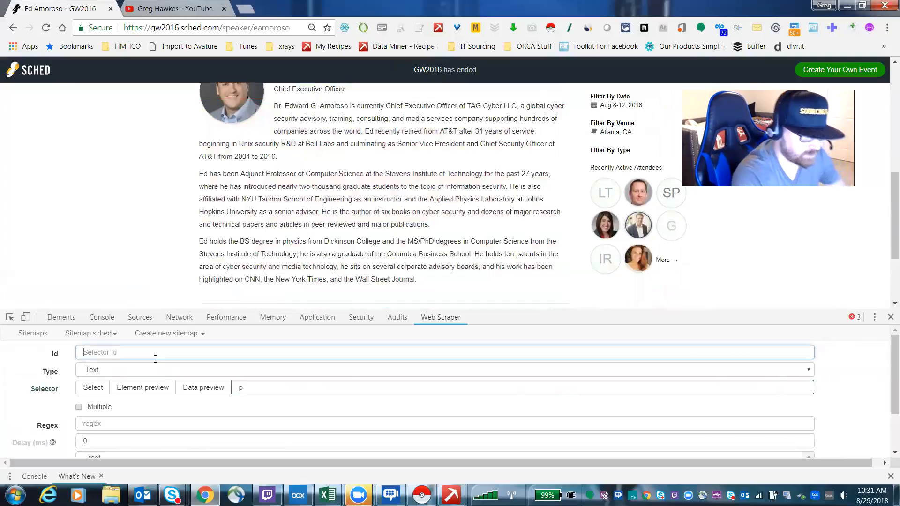
text(bio)
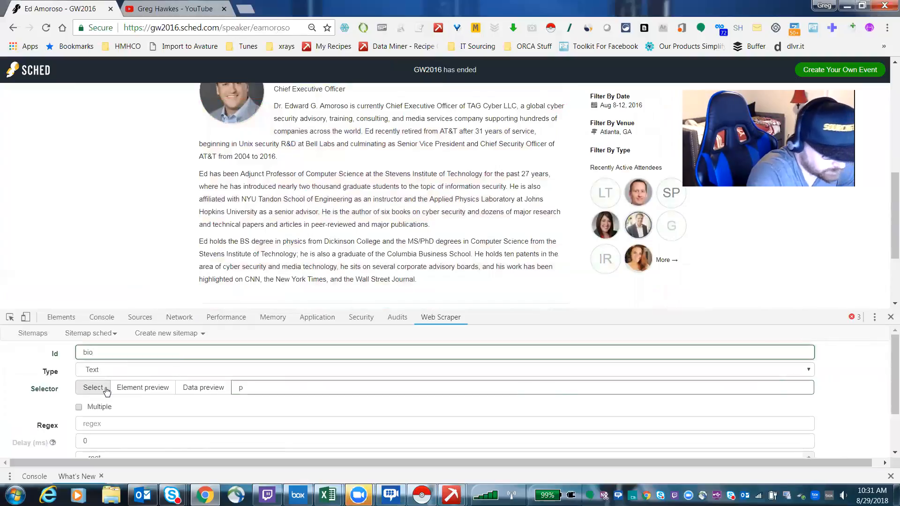
scroll(106, 390, down, 2)
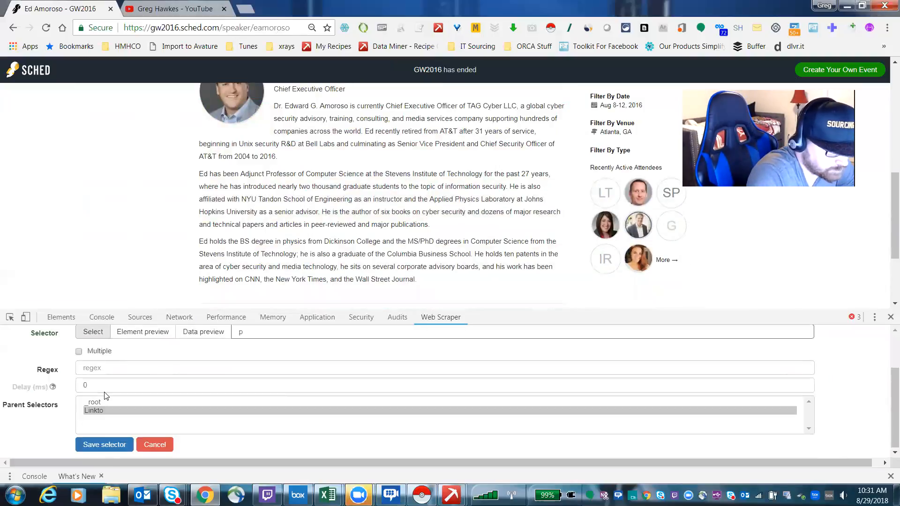
click(106, 445)
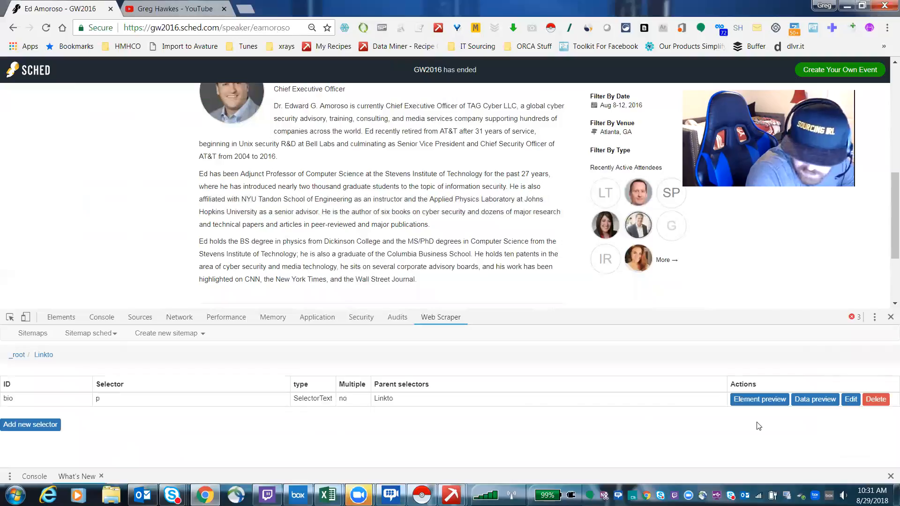
Step: Preview the data captured by the bio selector, compare it with the biography on the profile page, and close the preview
click(814, 404)
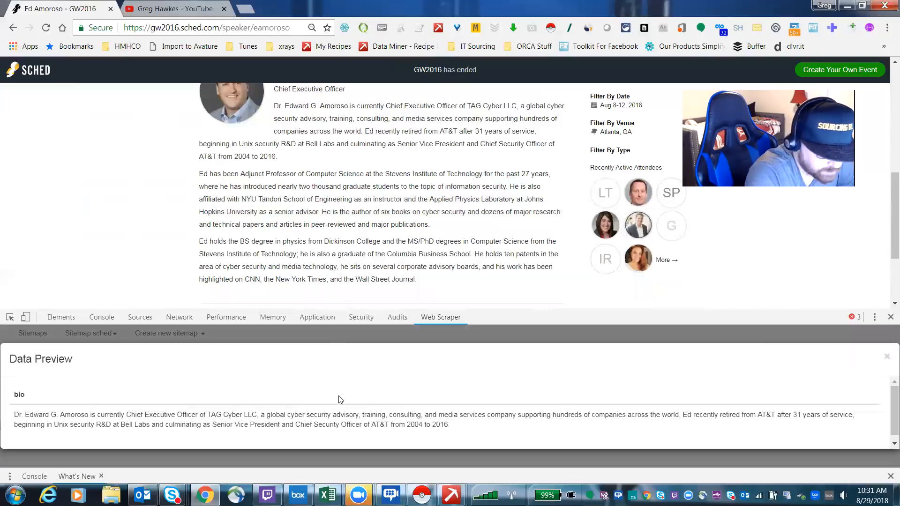
scroll(341, 403, down, 1)
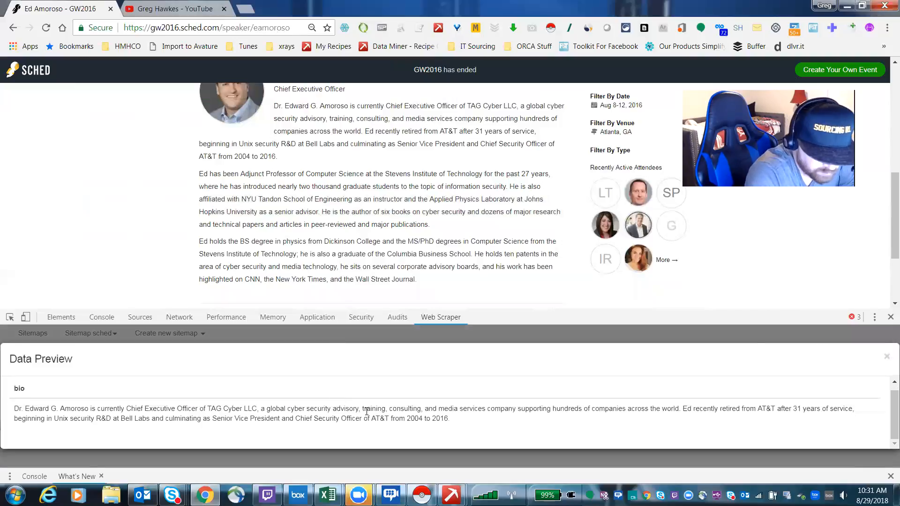
scroll(415, 369, up, 1)
scroll(421, 249, up, 3)
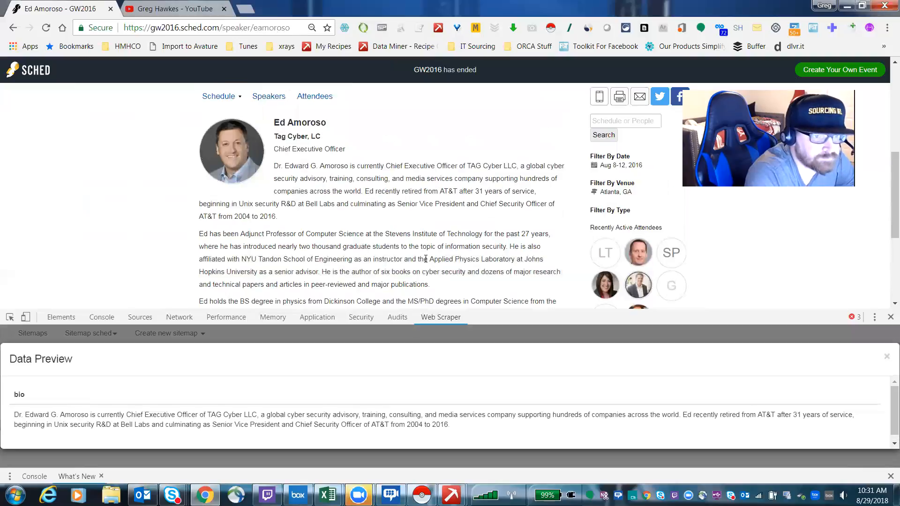
scroll(399, 307, down, 1)
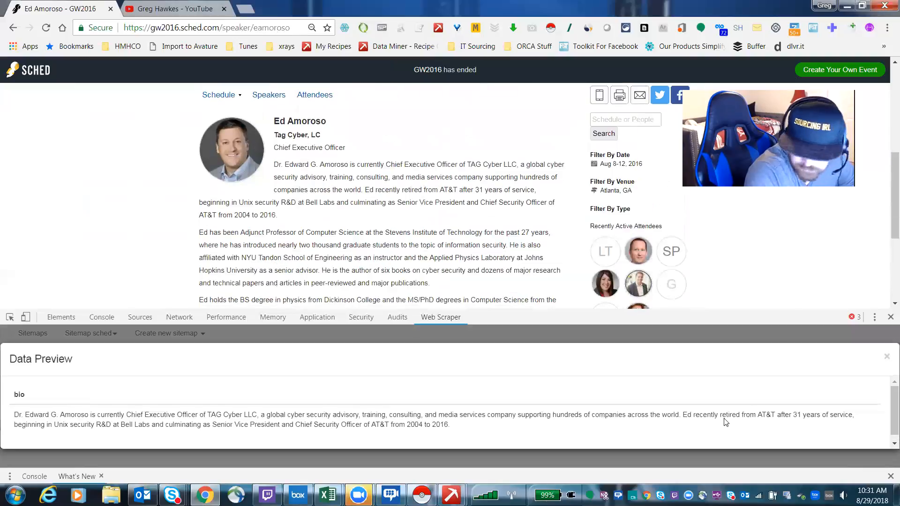
click(887, 361)
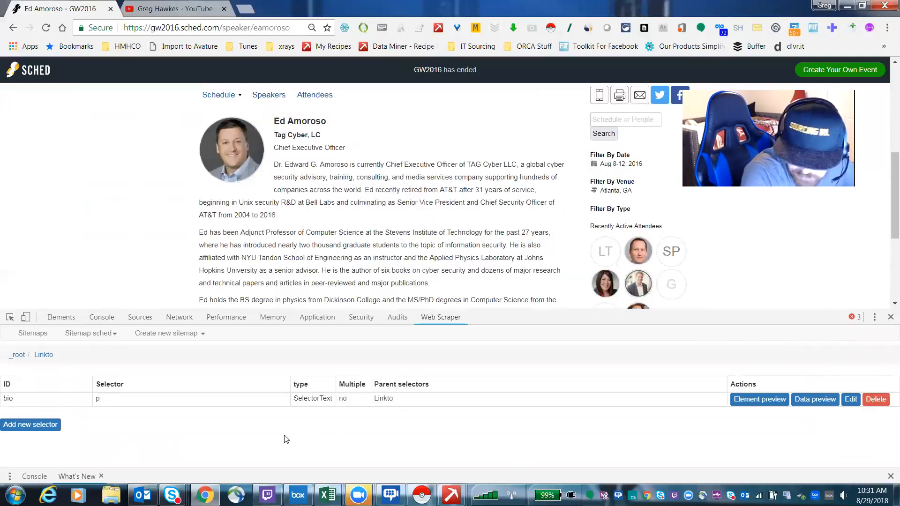
Step: Return to the speakers directory page, then check the sched sitemap's name and start URL in its metadata and save the sitemap
click(102, 341)
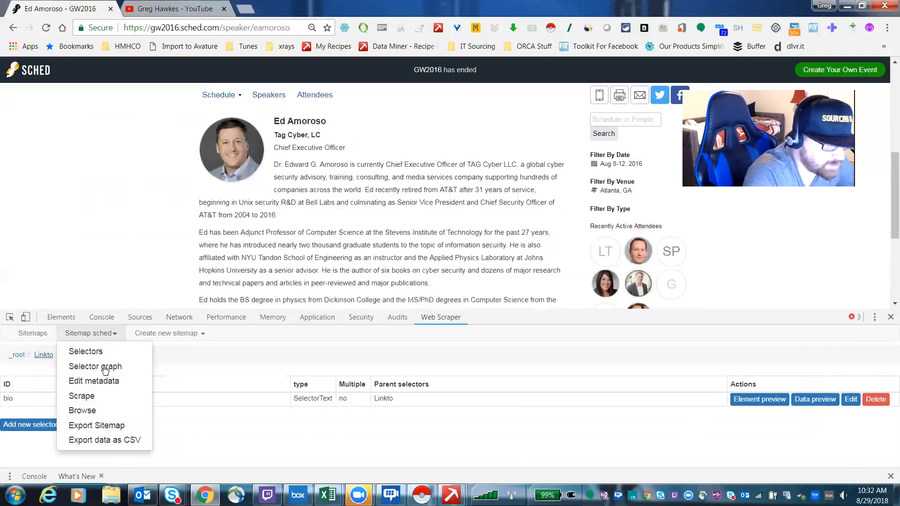
click(12, 29)
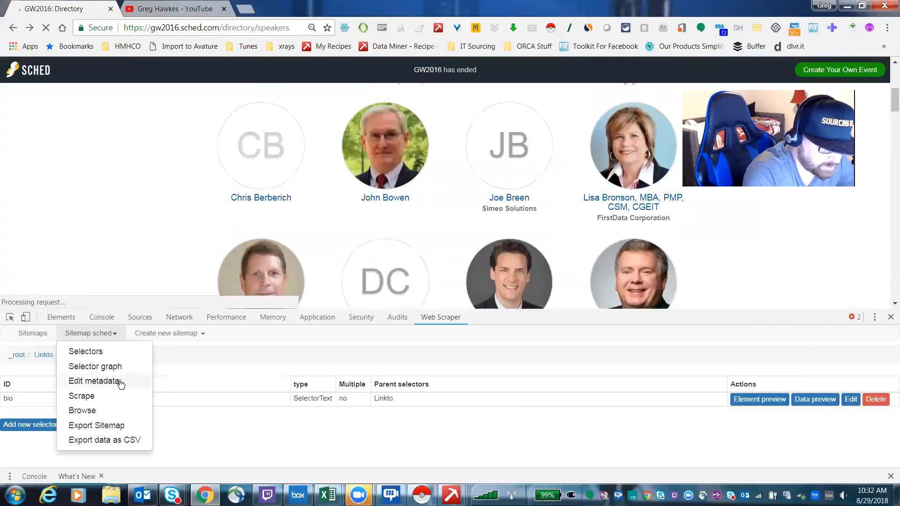
click(124, 380)
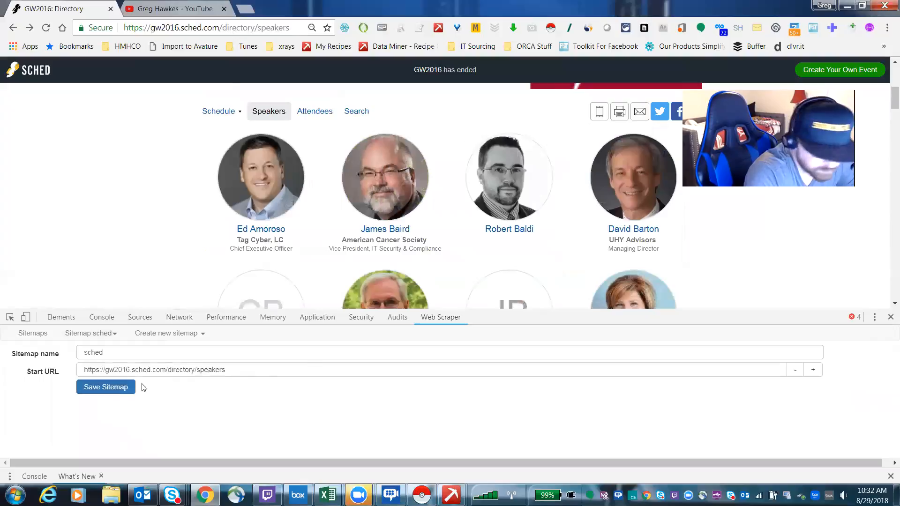
click(118, 387)
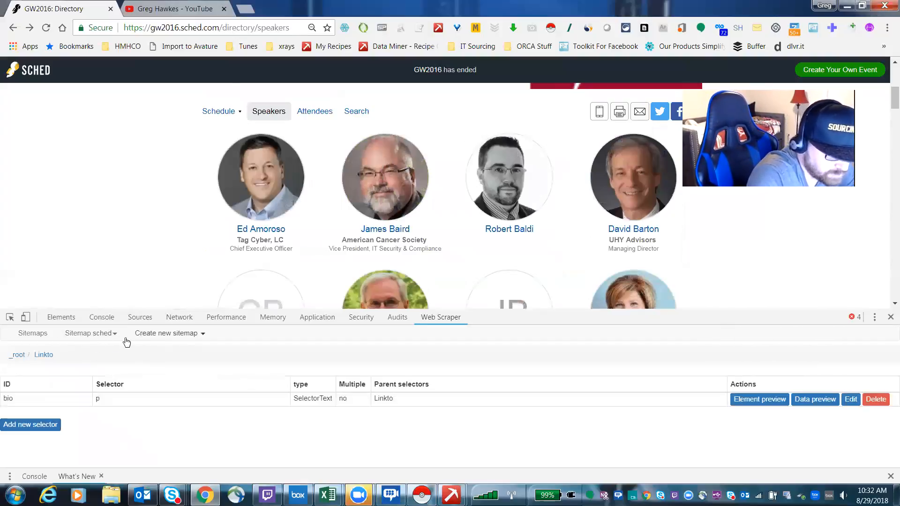
Step: Start scraping the sched sitemap with a request interval and page load delay of 2000 ms each
click(81, 335)
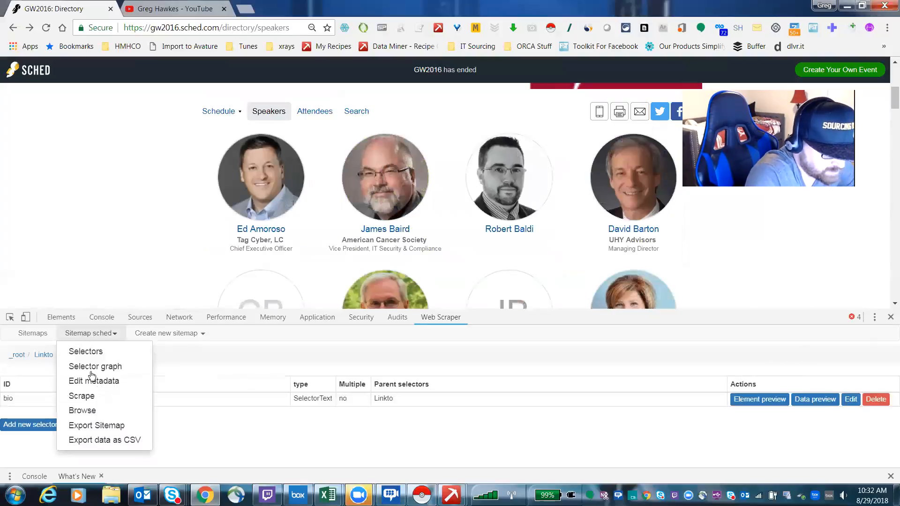
click(98, 399)
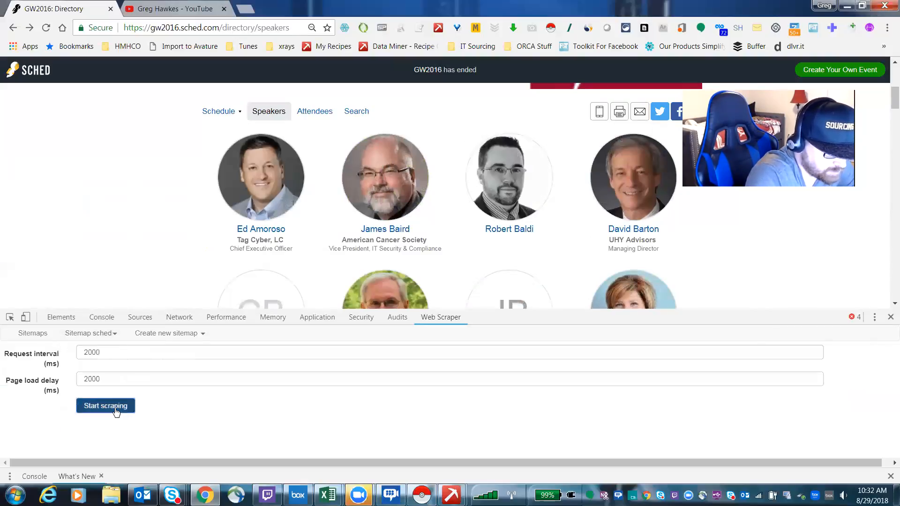
click(114, 408)
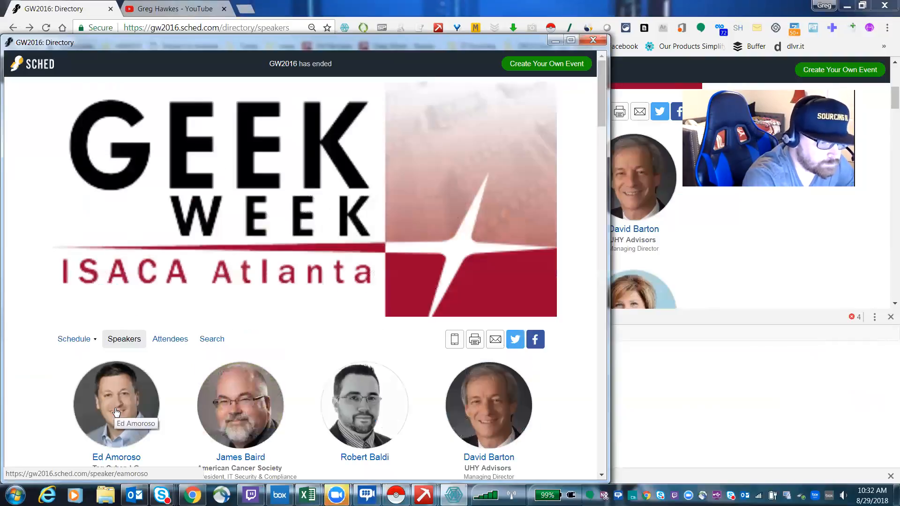
click(115, 409)
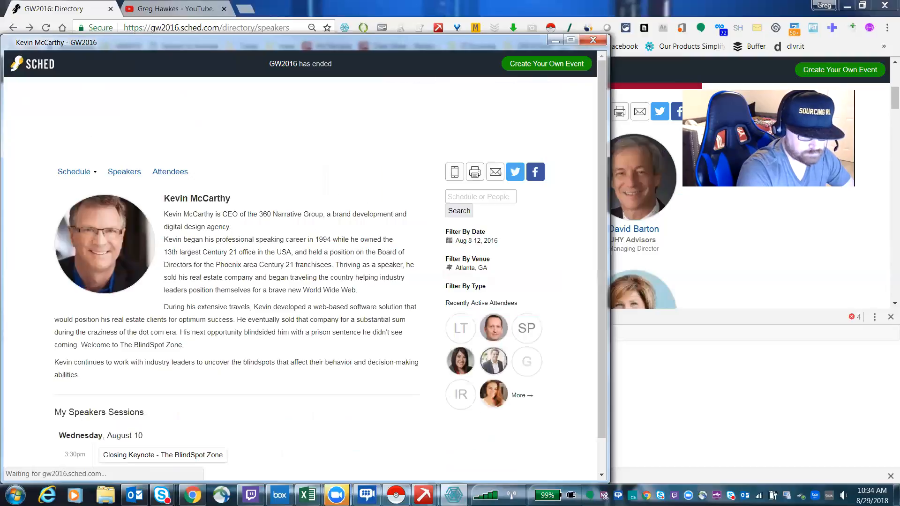
mouse_move(336, 495)
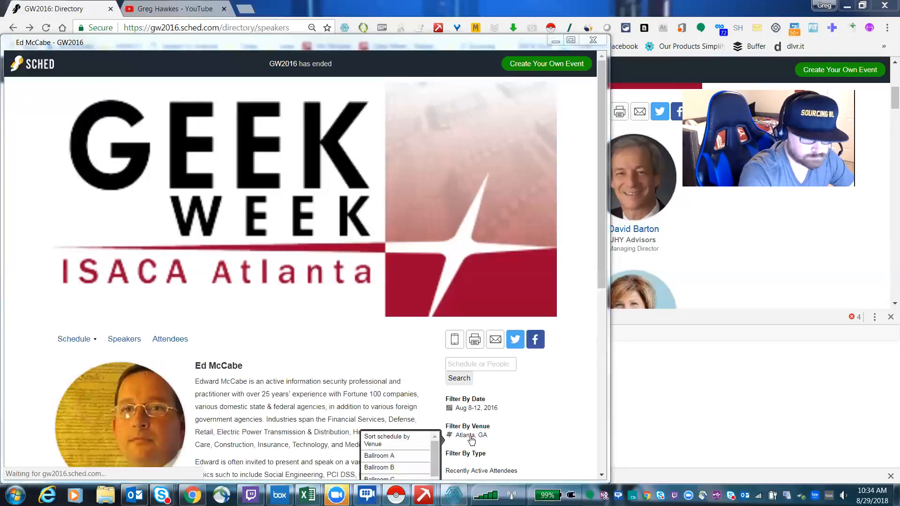
Step: Load the data scraped so far and examine the name, Linkto, Linkto-href and bio columns across the speaker records
mouse_move(453, 495)
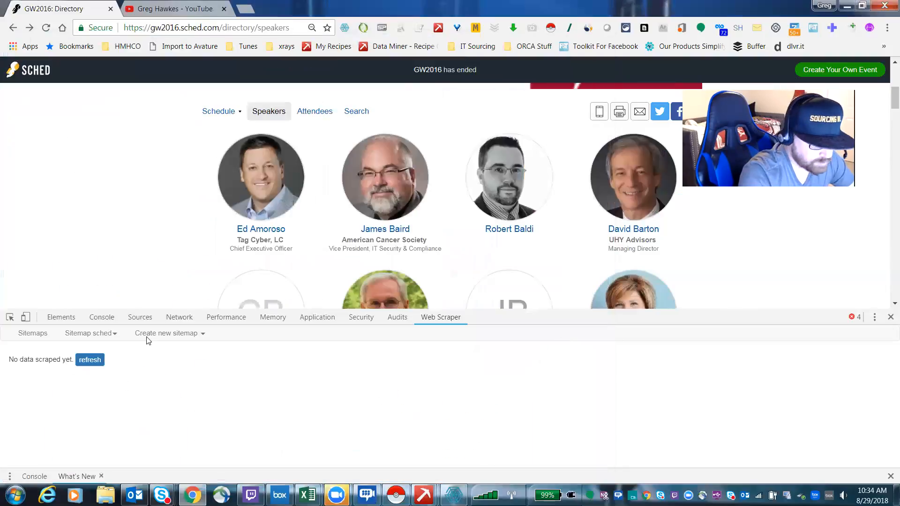
click(96, 360)
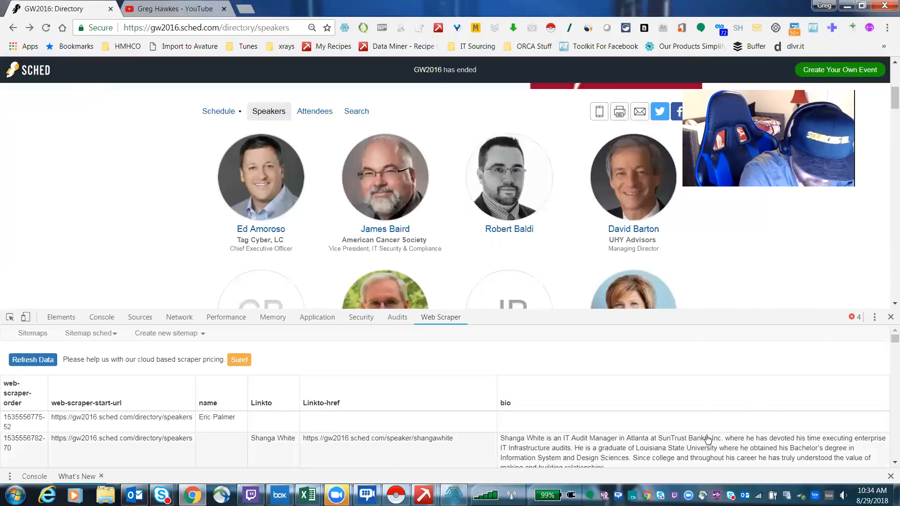
scroll(750, 436, down, 3)
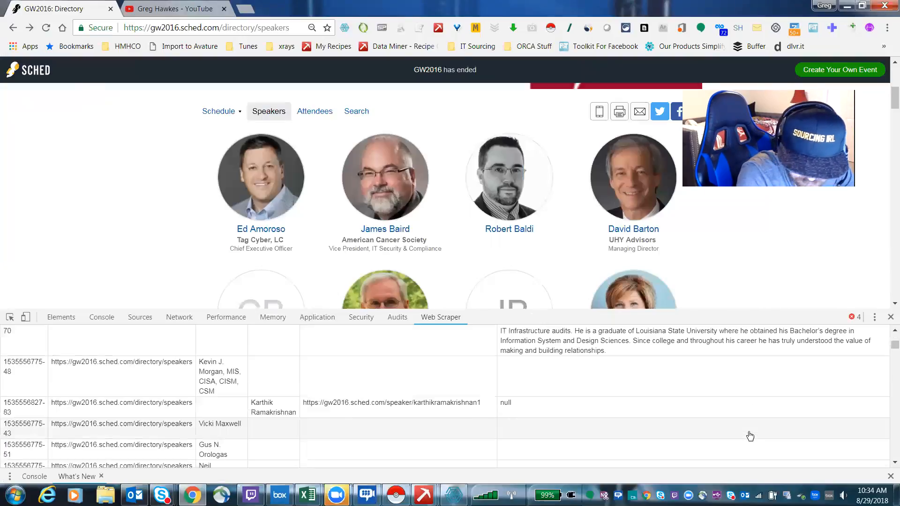
scroll(746, 417, down, 5)
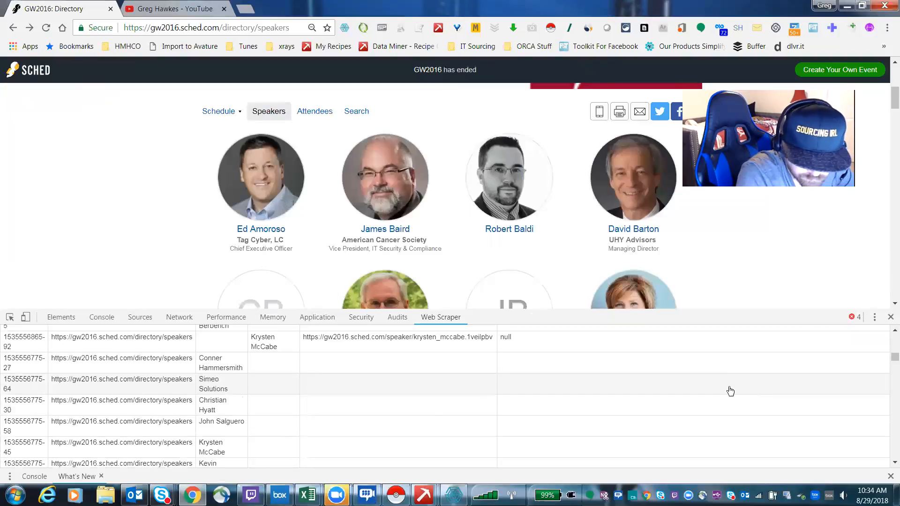
scroll(730, 391, up, 3)
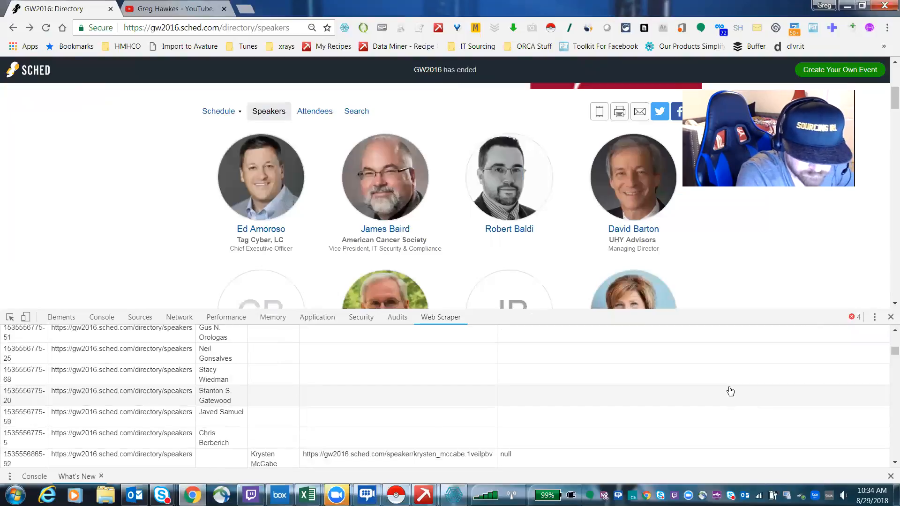
scroll(610, 408, up, 10)
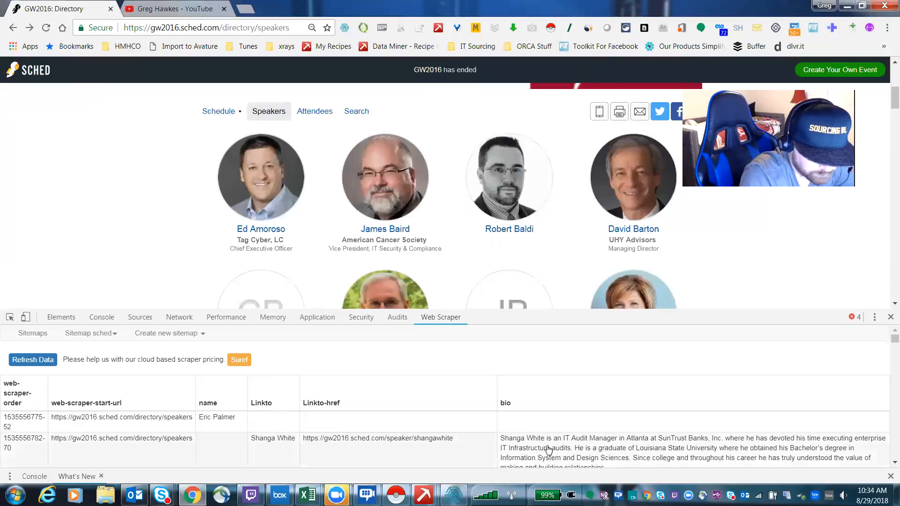
scroll(549, 449, down, 5)
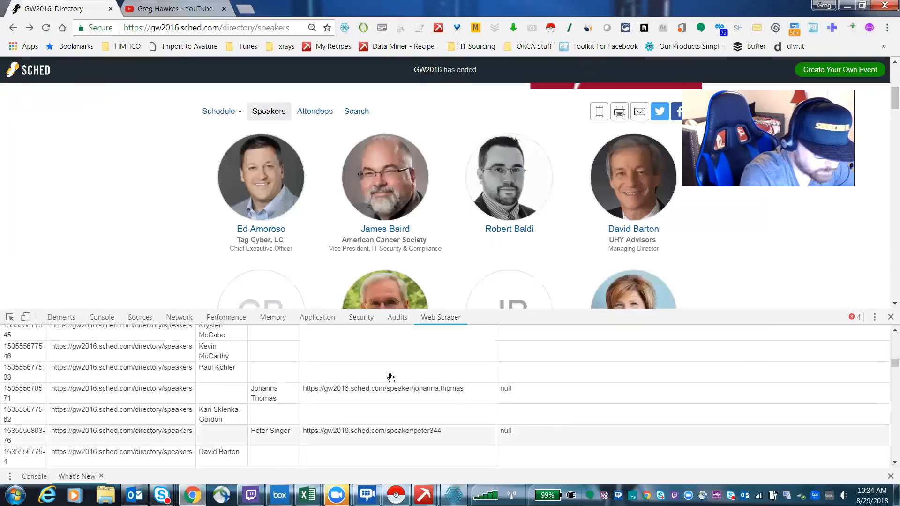
scroll(624, 422, down, 3)
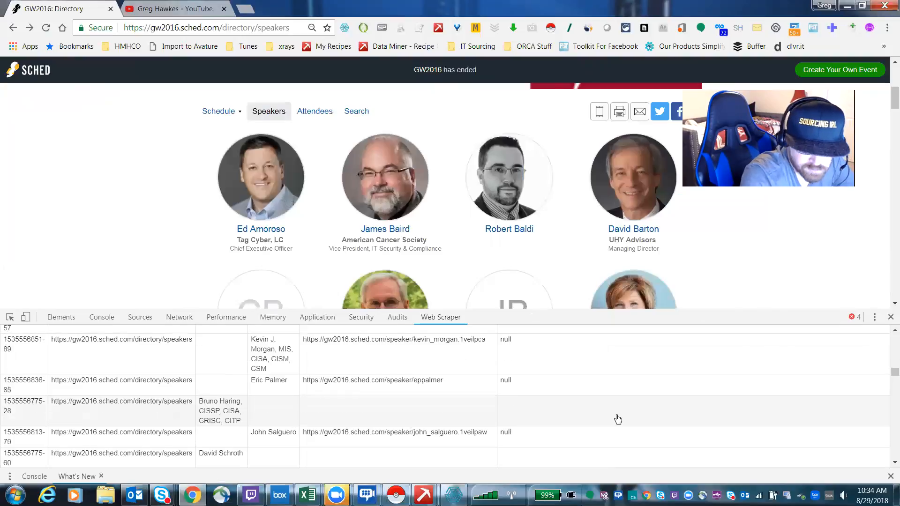
scroll(618, 419, up, 8)
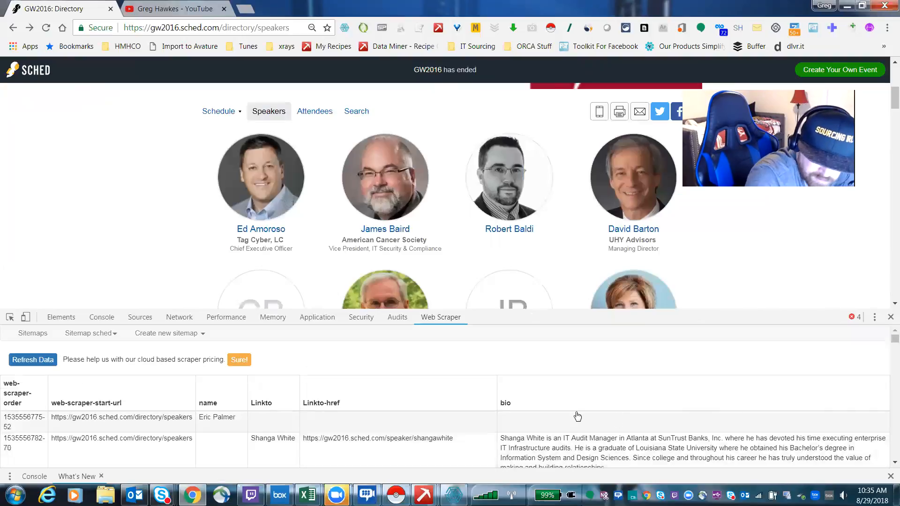
scroll(577, 420, down, 5)
scroll(577, 419, down, 5)
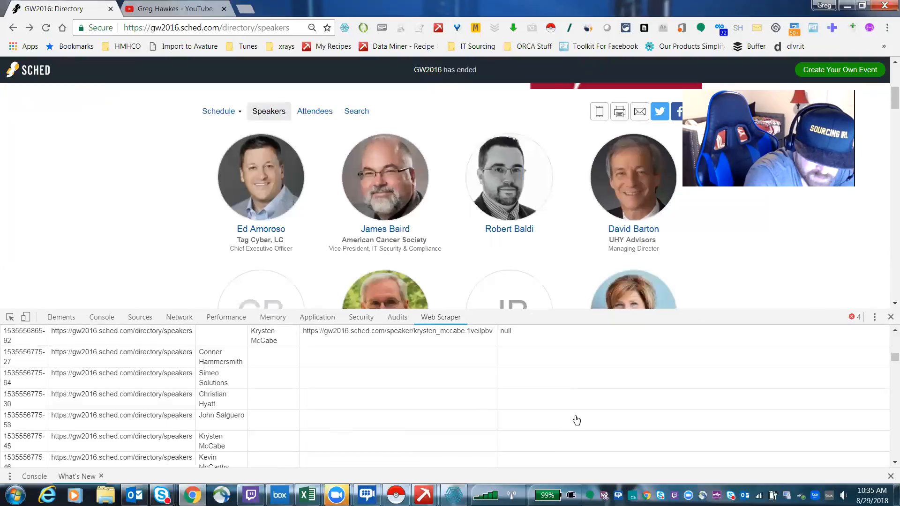
scroll(582, 417, down, 5)
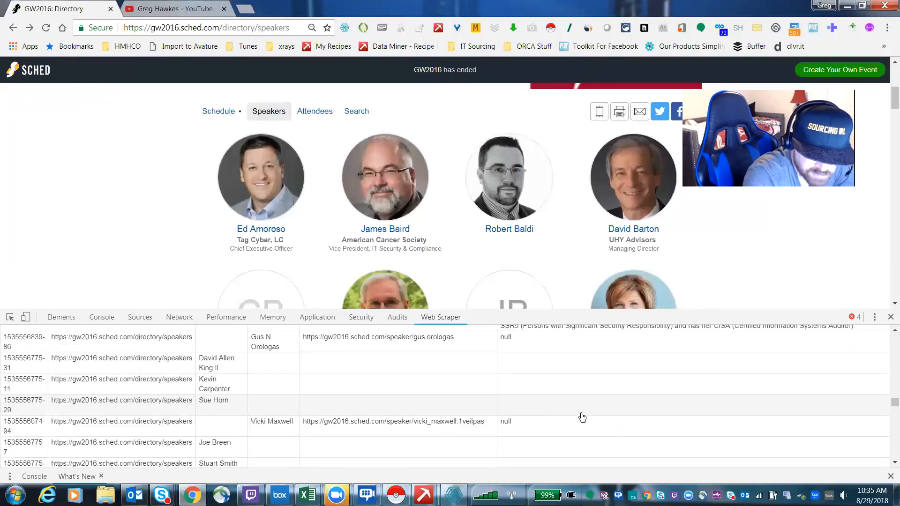
scroll(66, 378, up, 6)
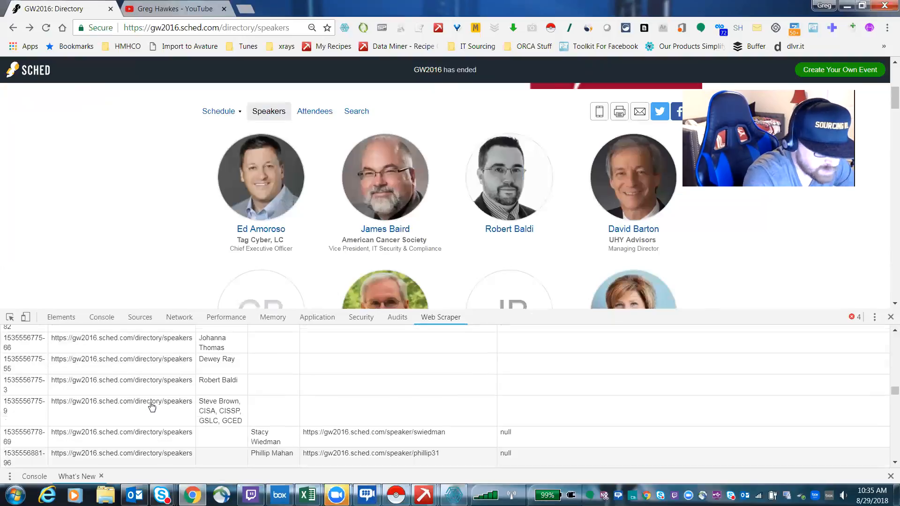
scroll(368, 398, up, 3)
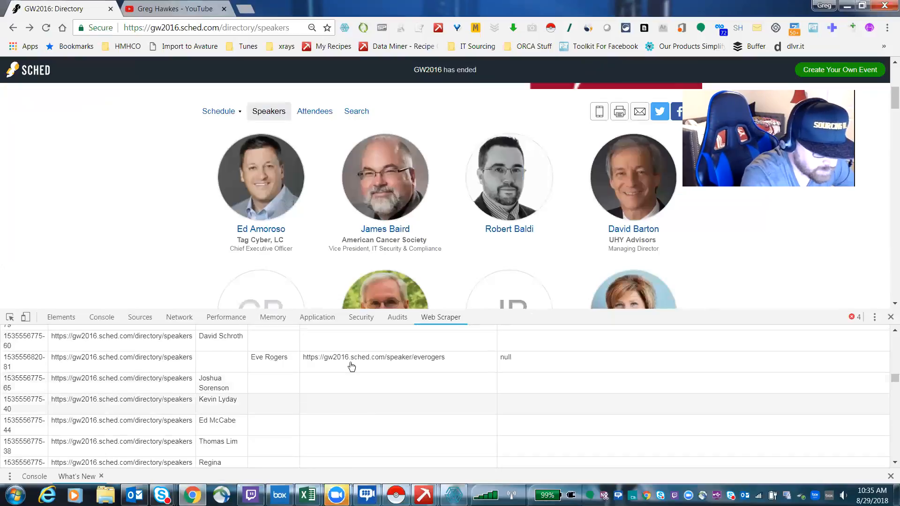
scroll(345, 364, up, 2)
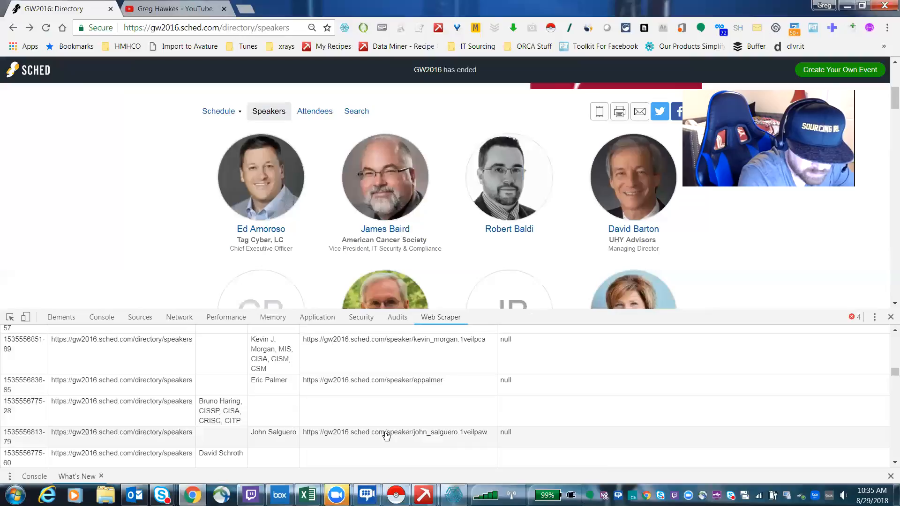
scroll(432, 392, up, 3)
scroll(440, 393, up, 2)
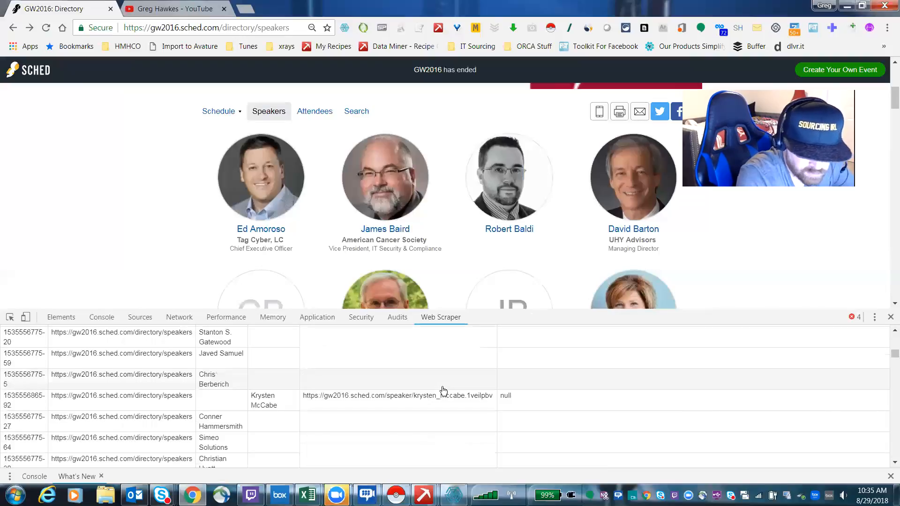
scroll(441, 393, up, 3)
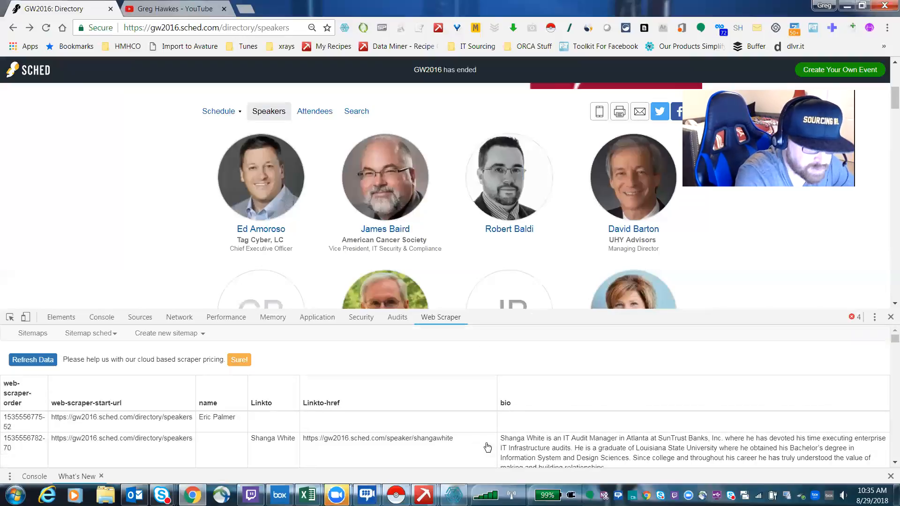
scroll(282, 347, down, 2)
scroll(221, 373, up, 3)
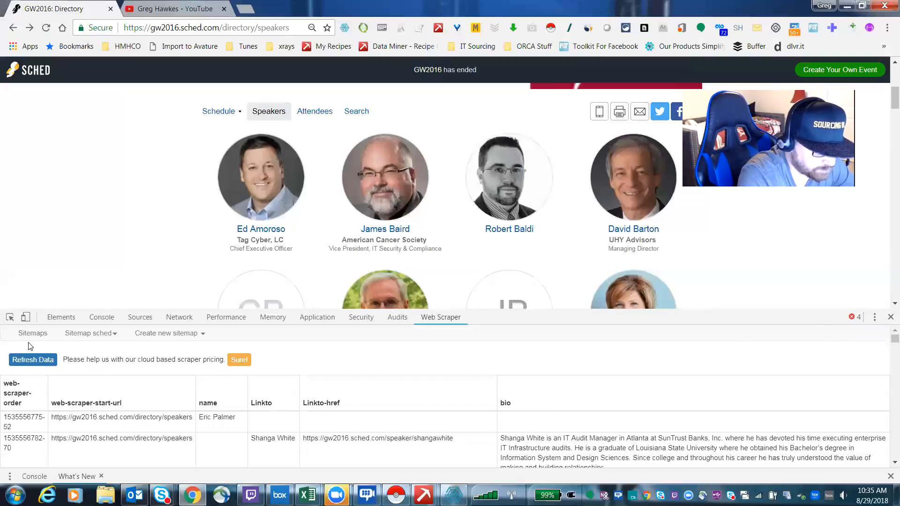
Step: Refresh the scraped data and review which speaker profile records contain a biography in the bio column
click(41, 365)
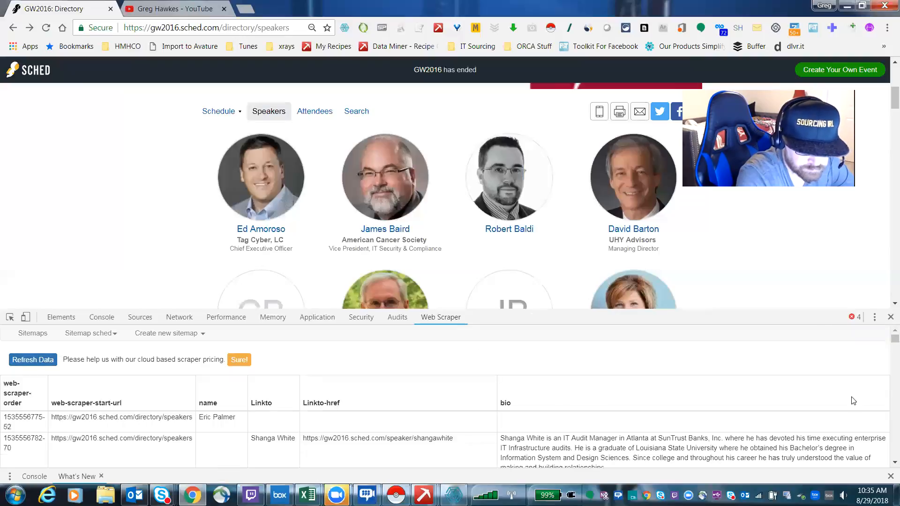
scroll(683, 416, down, 3)
scroll(675, 410, down, 5)
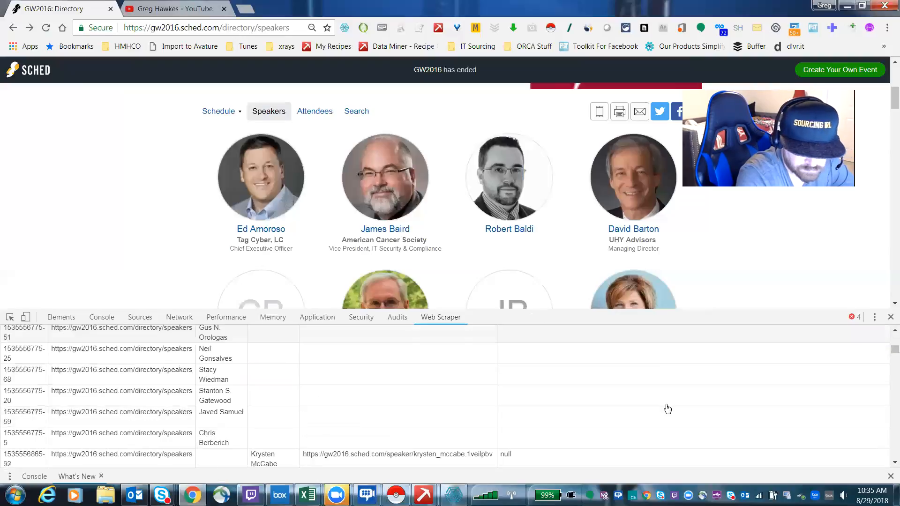
scroll(662, 401, down, 5)
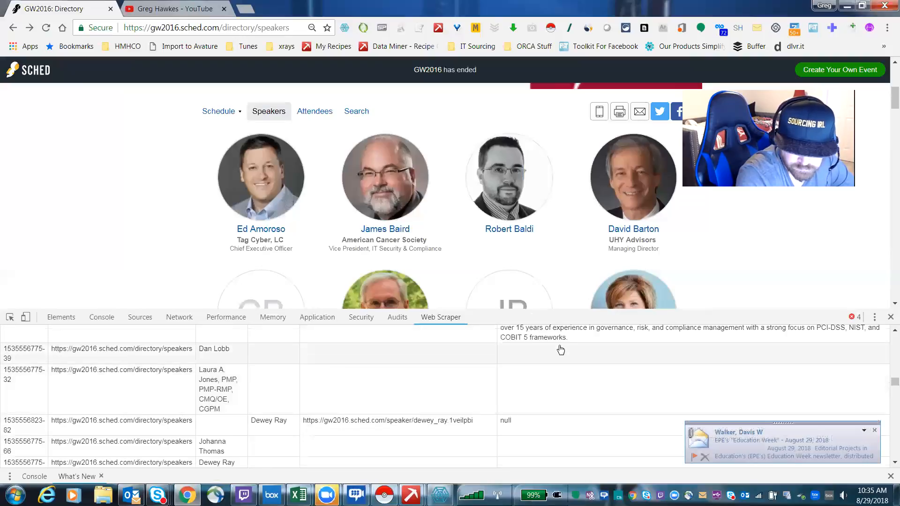
scroll(562, 351, down, 2)
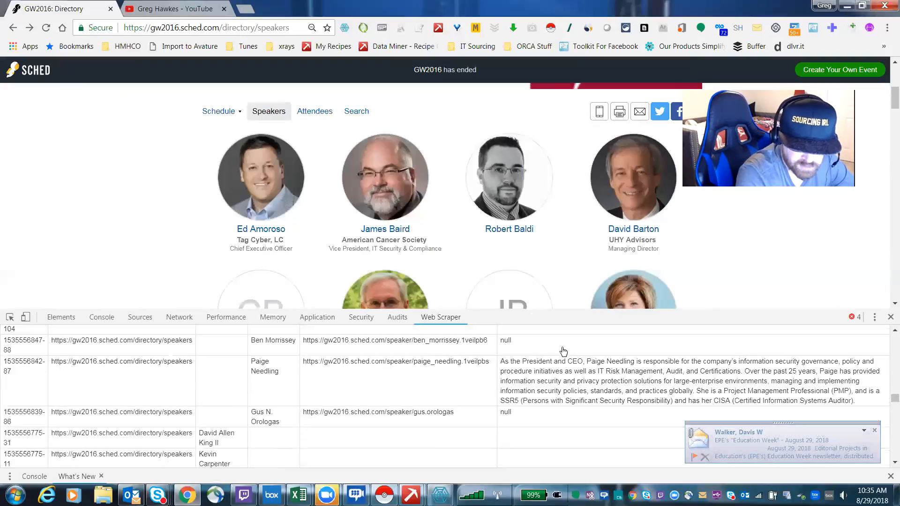
scroll(556, 377, down, 3)
scroll(557, 378, down, 3)
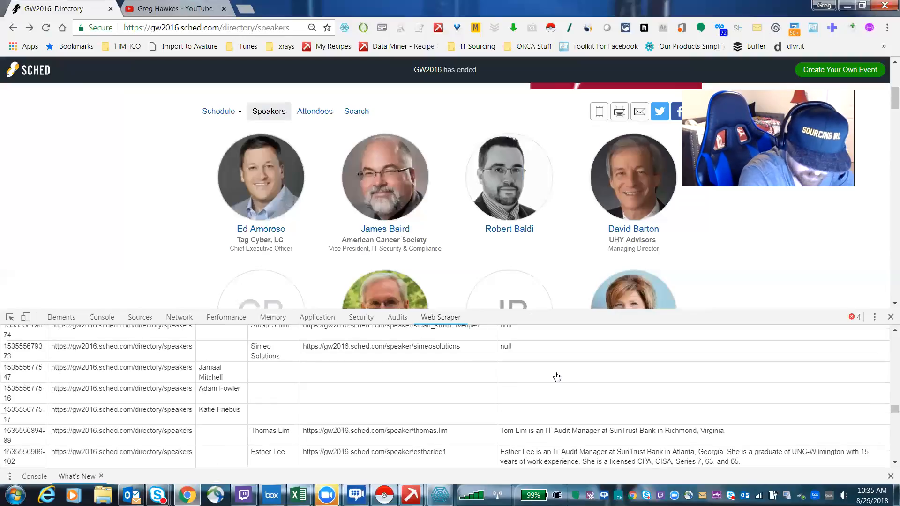
scroll(565, 387, down, 3)
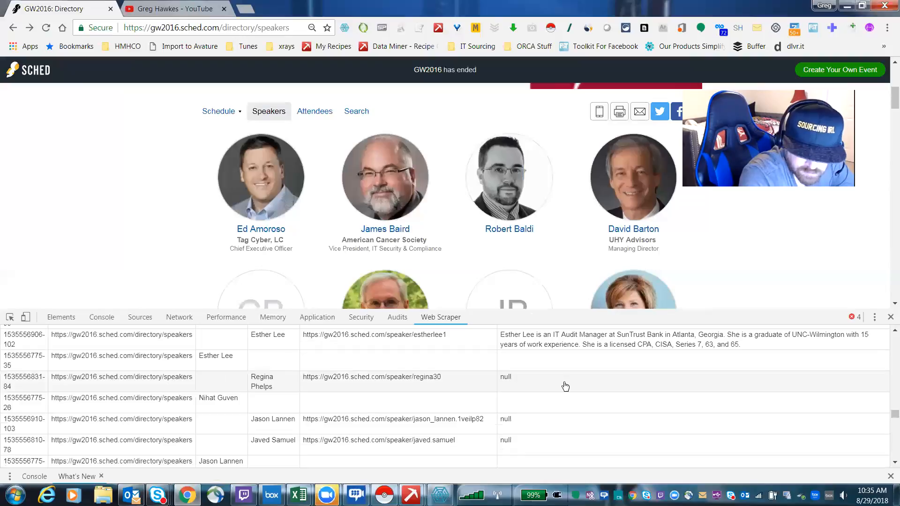
scroll(467, 400, down, 3)
scroll(566, 403, down, 3)
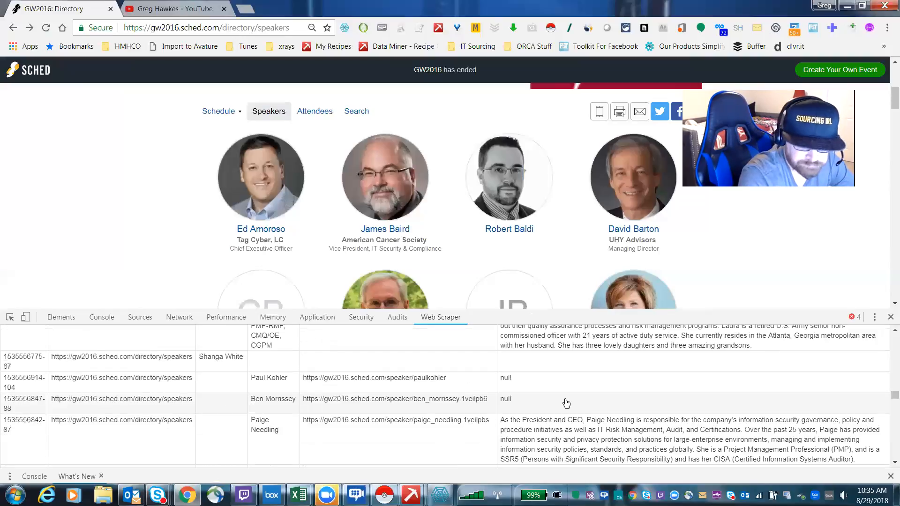
scroll(565, 400, up, 5)
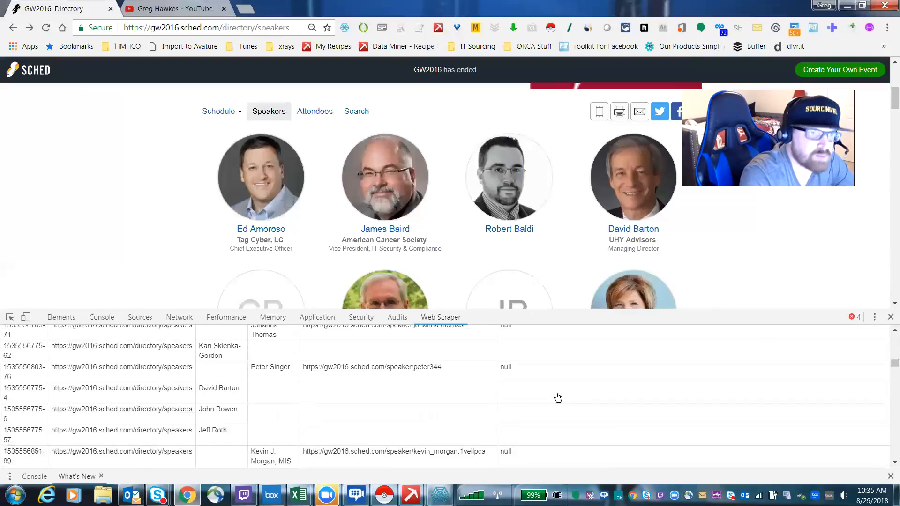
scroll(558, 394, up, 5)
scroll(556, 391, up, 1)
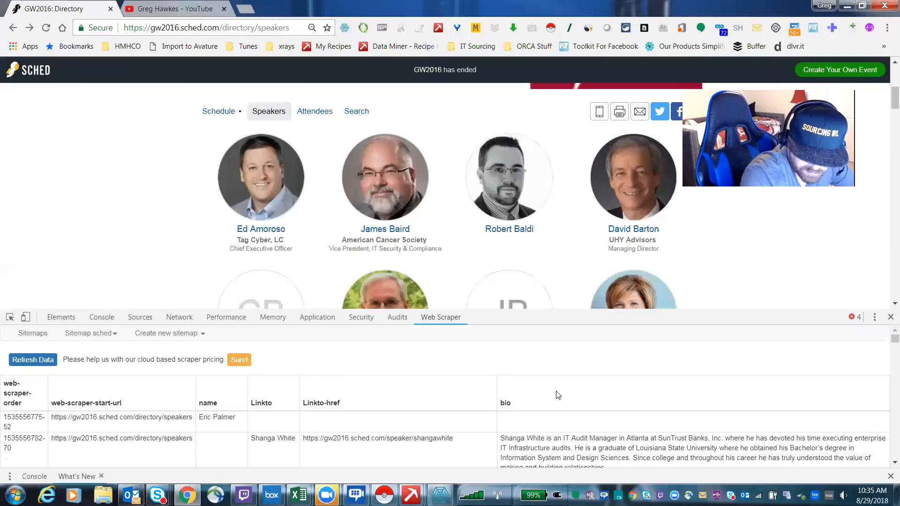
scroll(557, 396, down, 3)
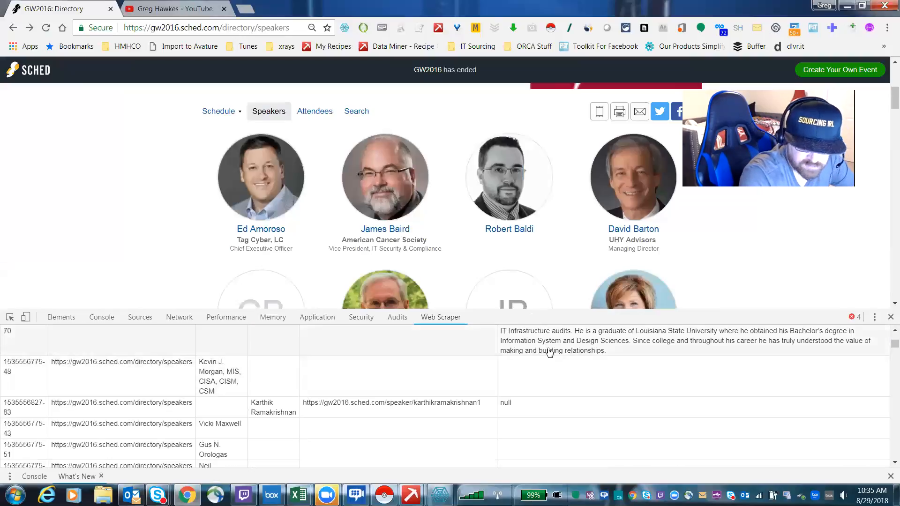
scroll(549, 355, up, 3)
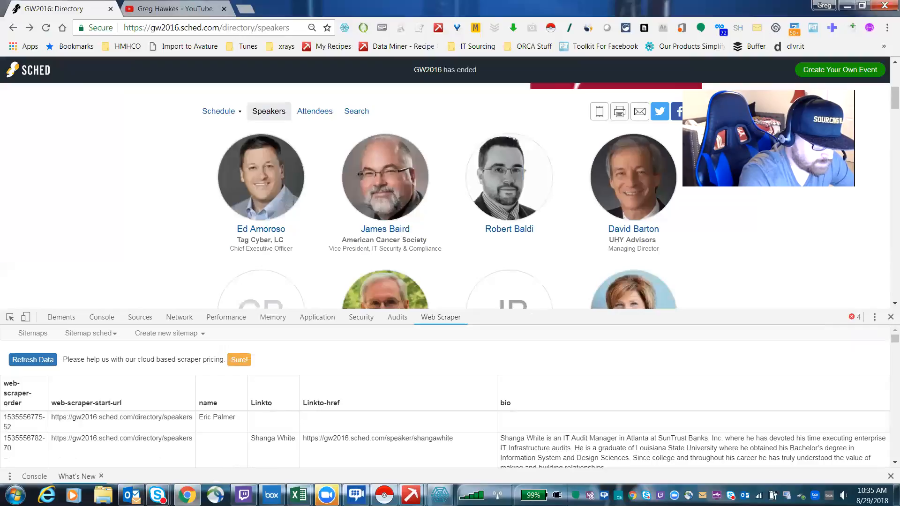
Step: Refresh the scraped records once more, then export the sched sitemap's data as CSV and download the file
click(46, 360)
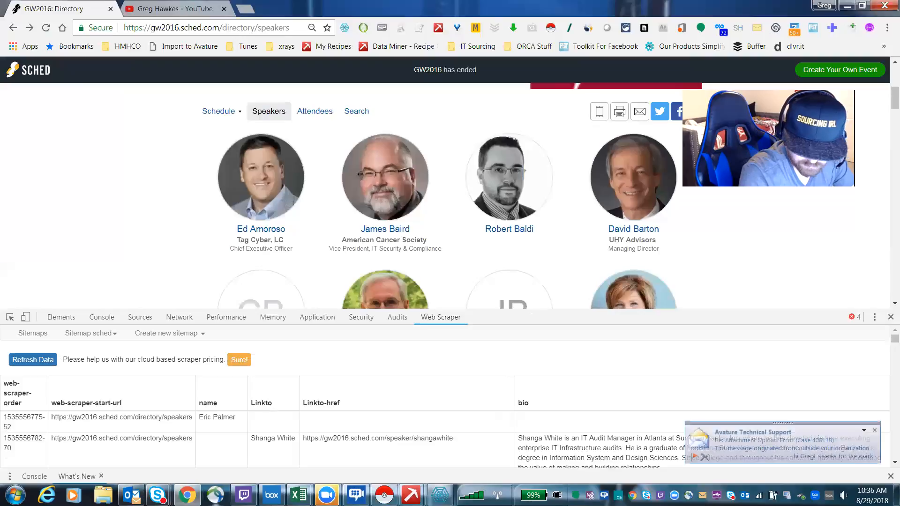
mouse_move(384, 494)
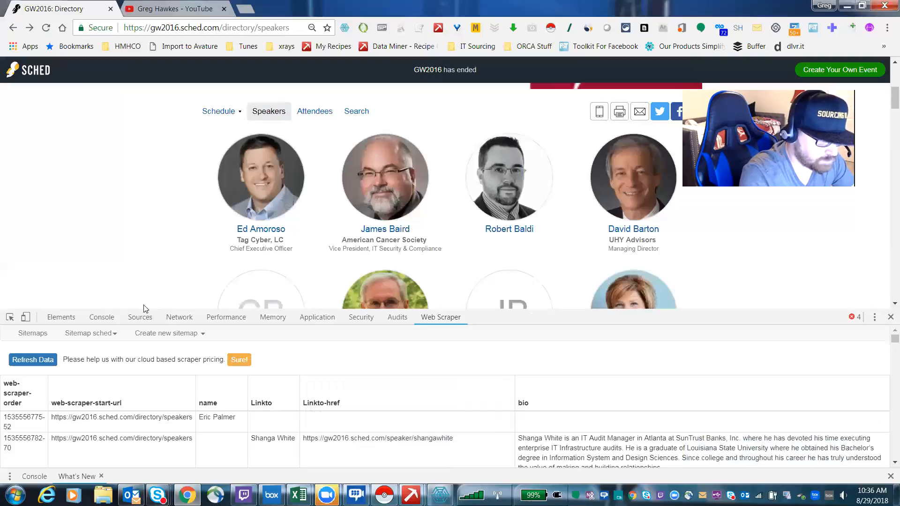
click(89, 333)
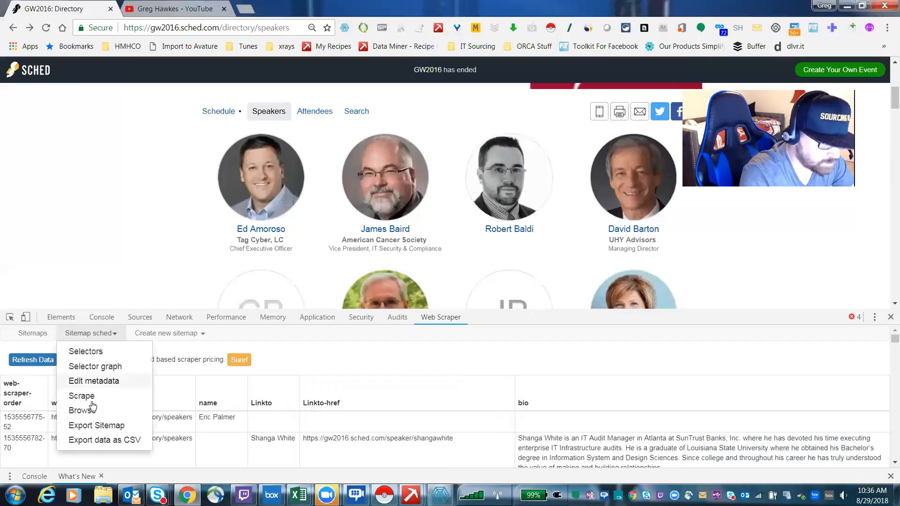
click(114, 441)
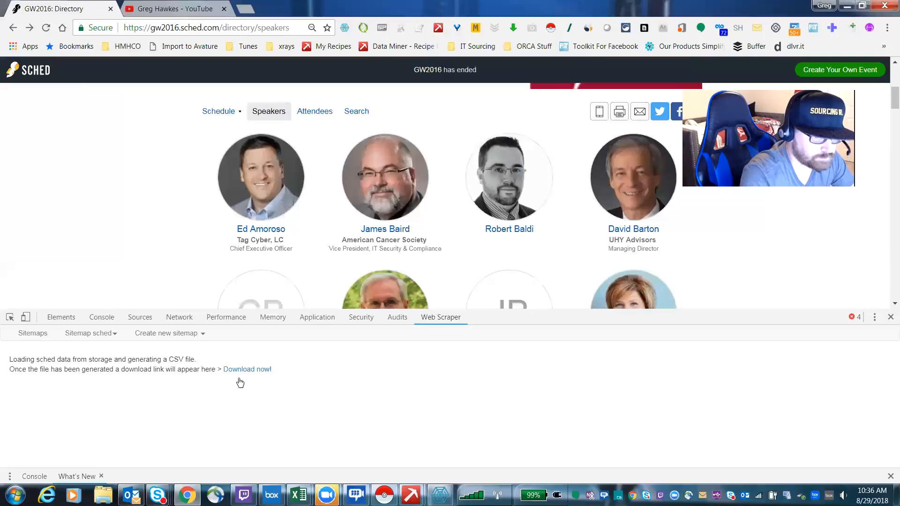
click(239, 371)
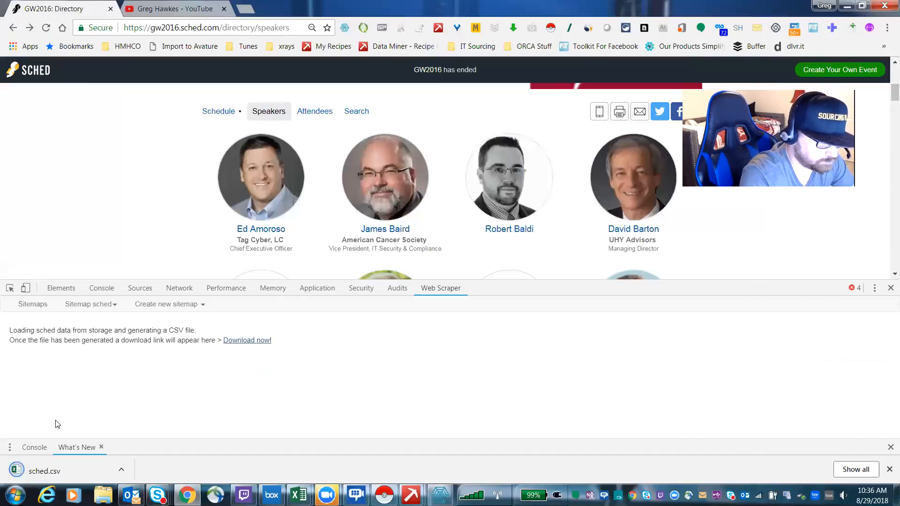
Step: Open the downloaded sched.csv in Excel and widen the web-scraper-start-url and name columns
click(66, 477)
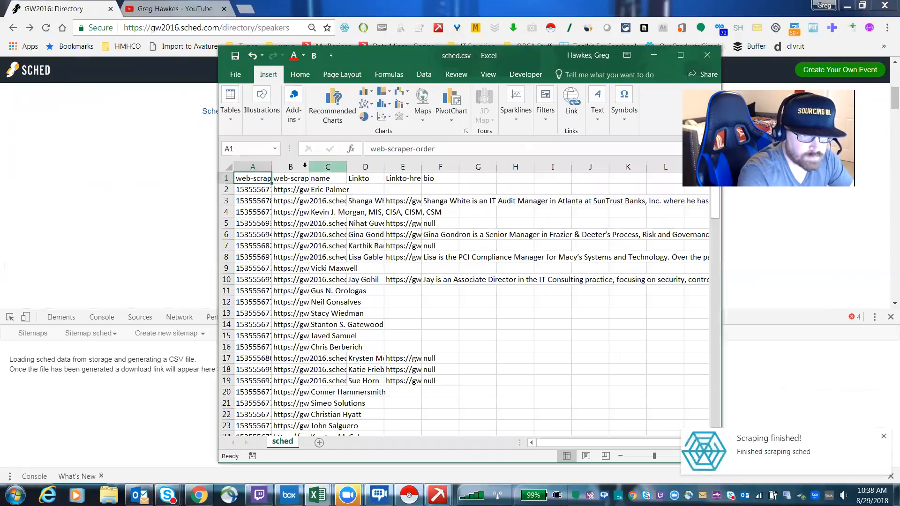
drag(309, 167, 477, 185)
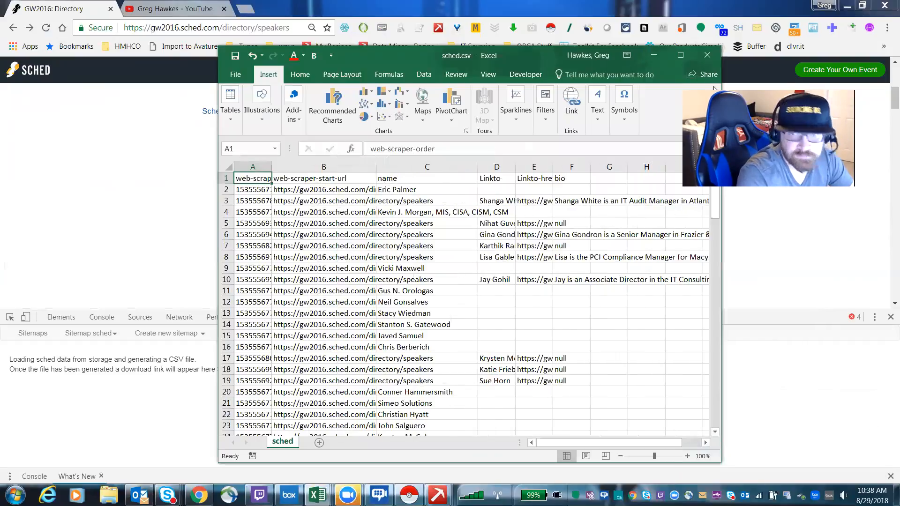
Step: Maximize the workbook window and widen the Linkto-href, name, web-scraper-start-url and Linkto columns so their contents can be read
click(682, 57)
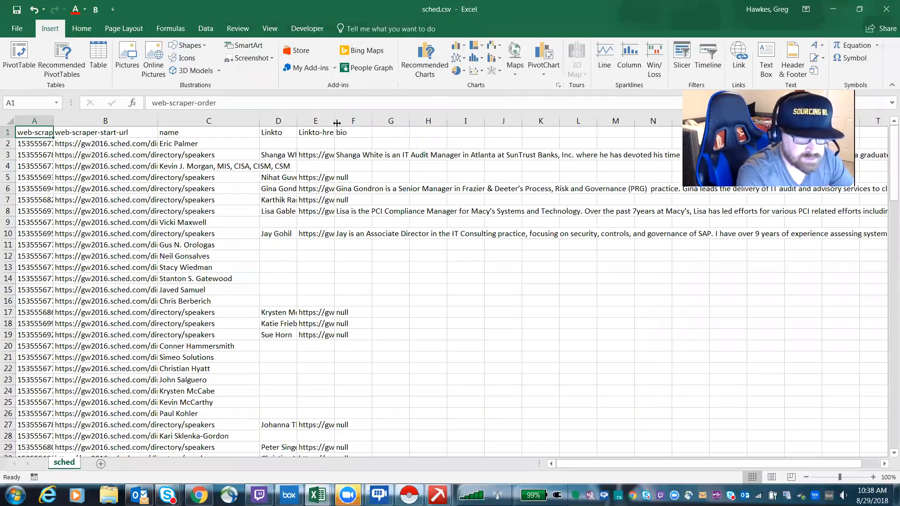
drag(334, 123, 449, 148)
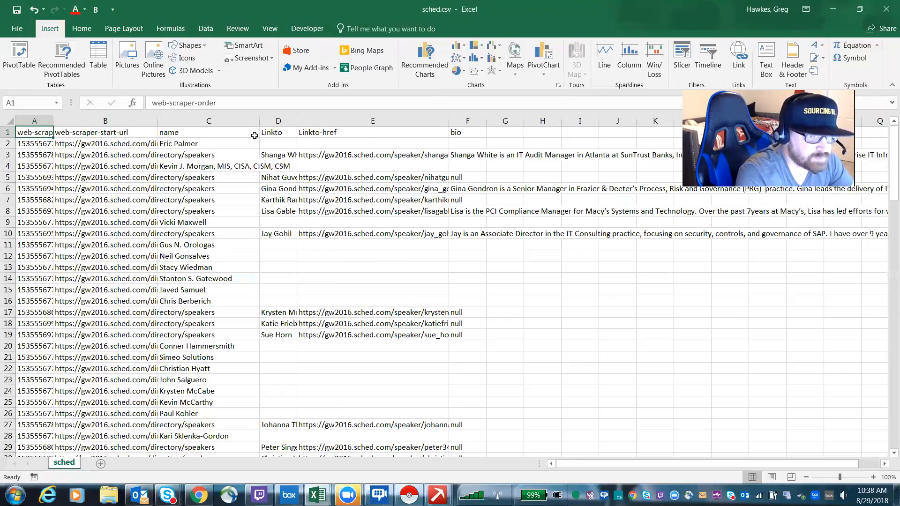
drag(260, 125, 286, 132)
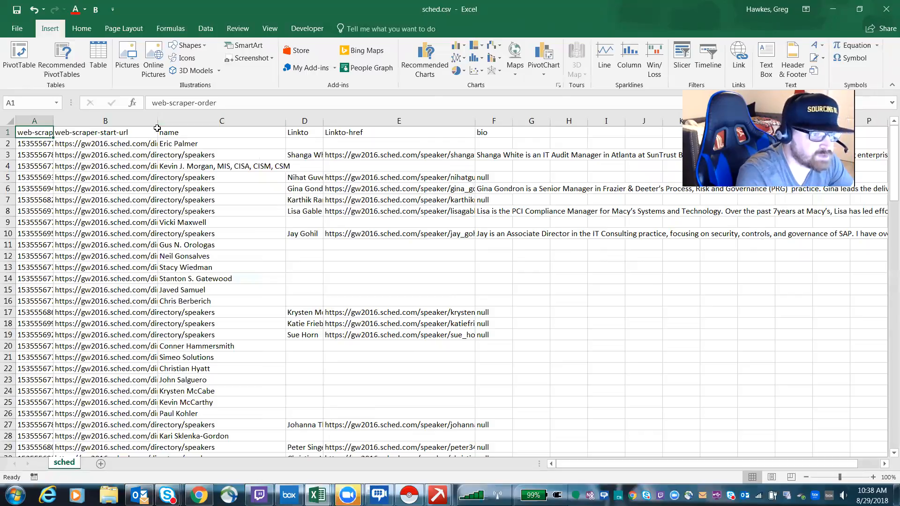
drag(158, 125, 218, 133)
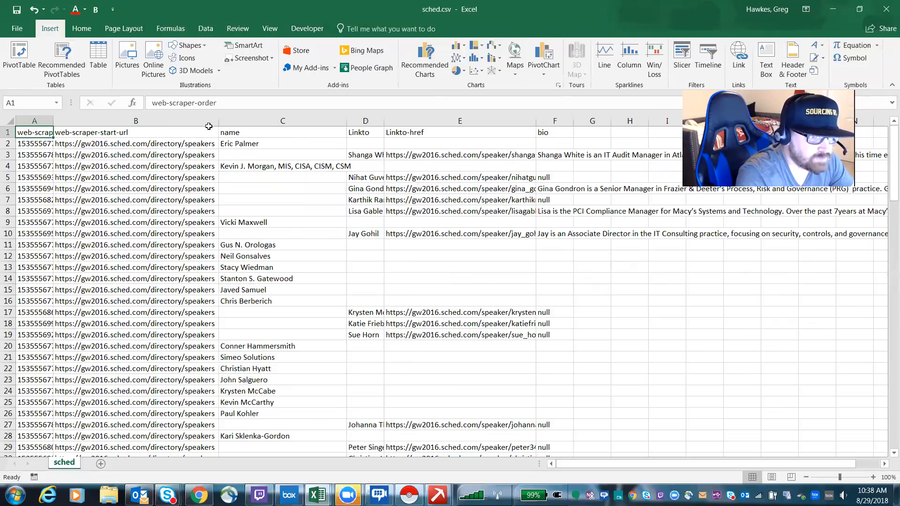
drag(220, 124, 246, 124)
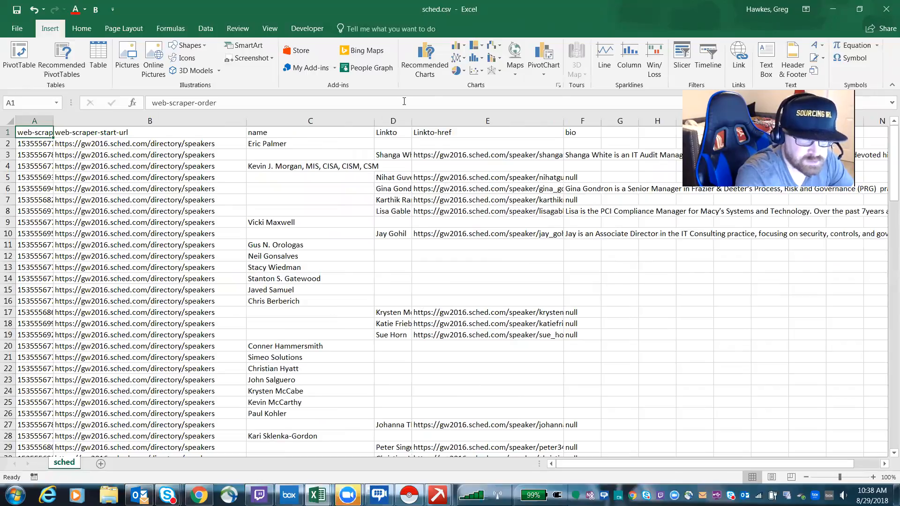
drag(413, 121, 531, 139)
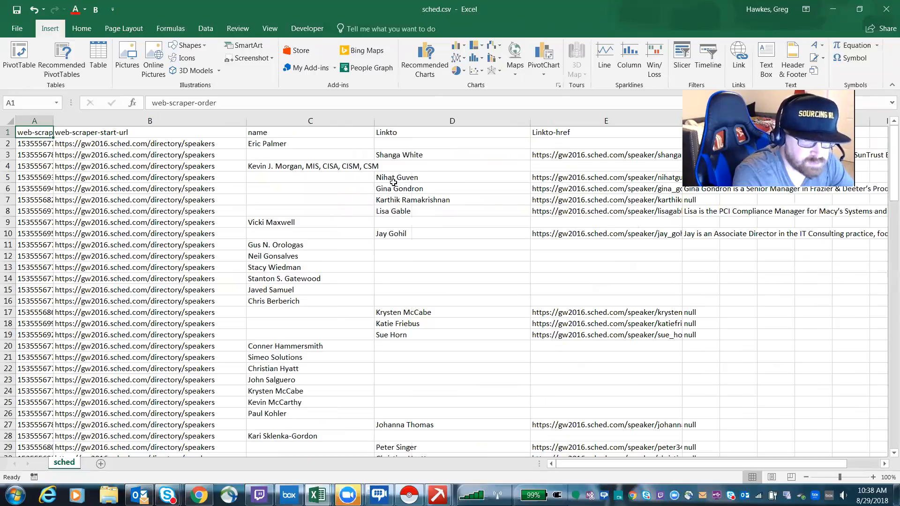
Step: Review how speaker records are spread across the name and Linkto columns, then narrow the Linkto column to bring the bio column closer
scroll(398, 360, down, 2)
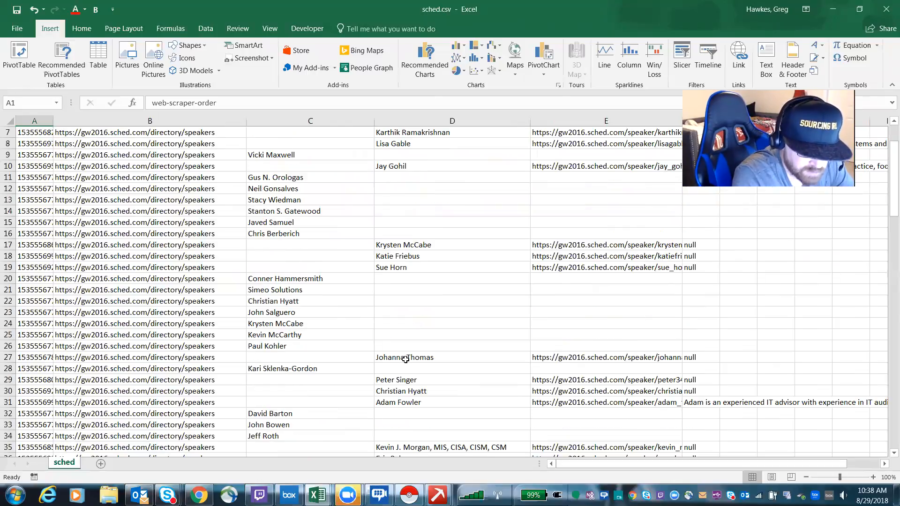
scroll(425, 326, down, 3)
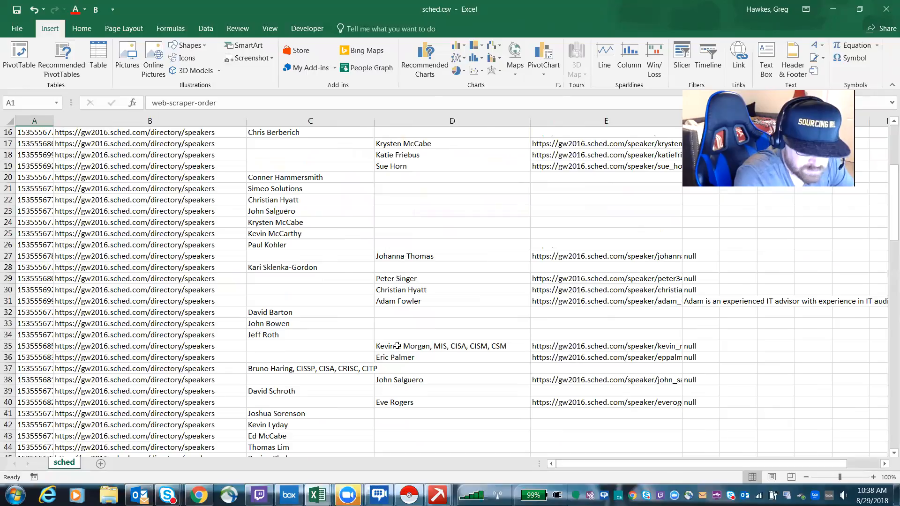
scroll(391, 337, down, 2)
scroll(396, 331, down, 3)
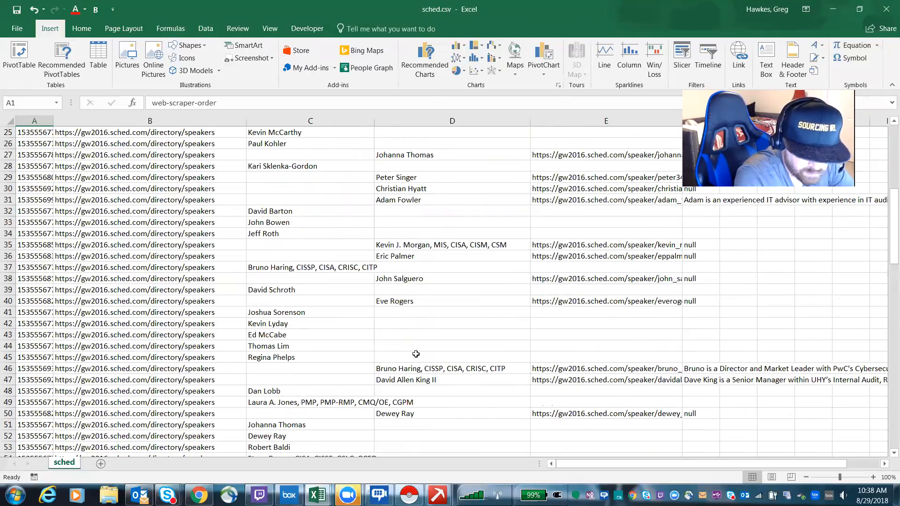
scroll(383, 357, down, 2)
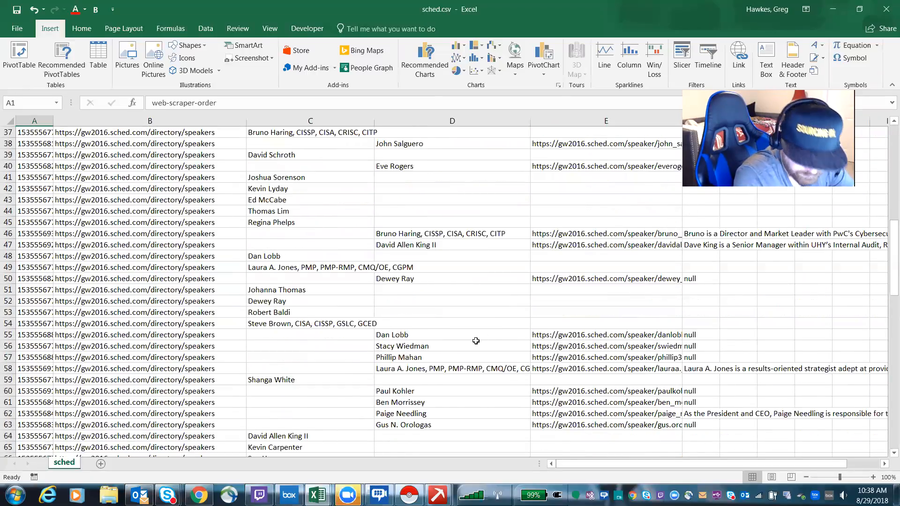
scroll(477, 332, up, 8)
scroll(478, 332, up, 4)
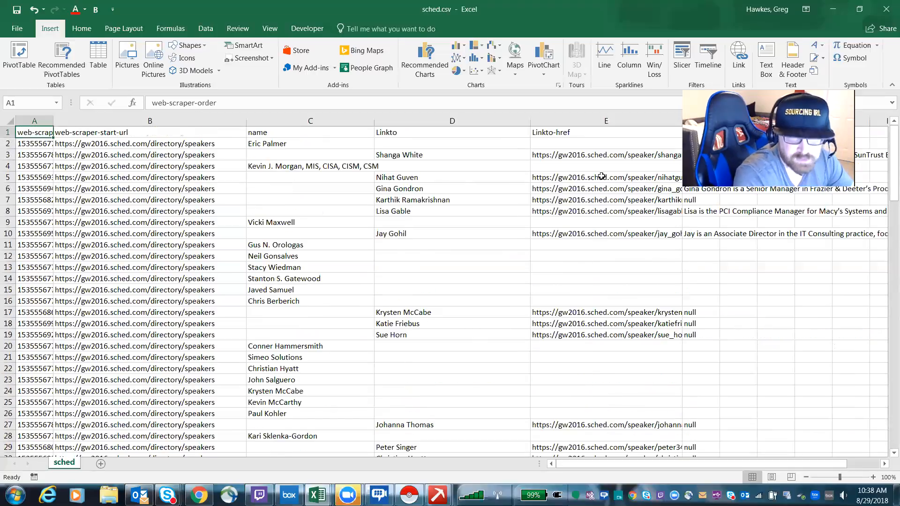
drag(530, 121, 473, 123)
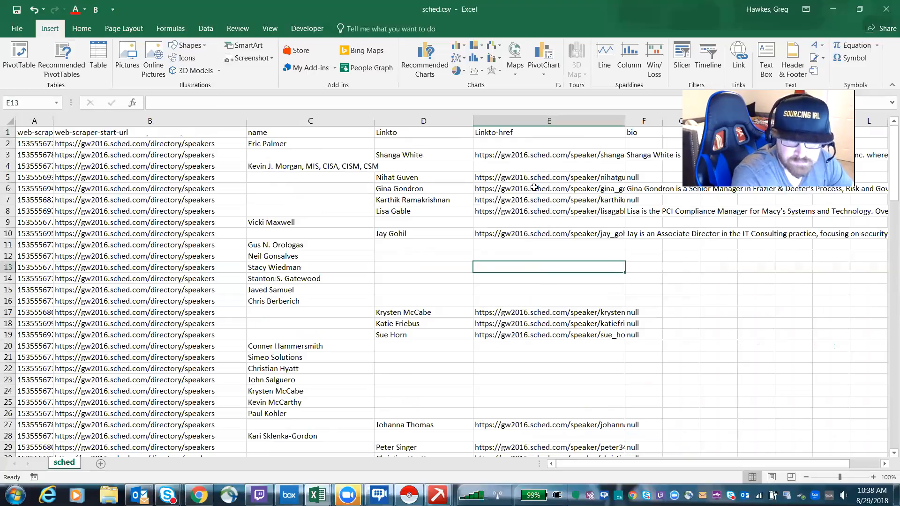
Step: Read the full biographies in bio cells F6, F3 and F8, and examine the remaining speaker rows in the sheet
click(646, 191)
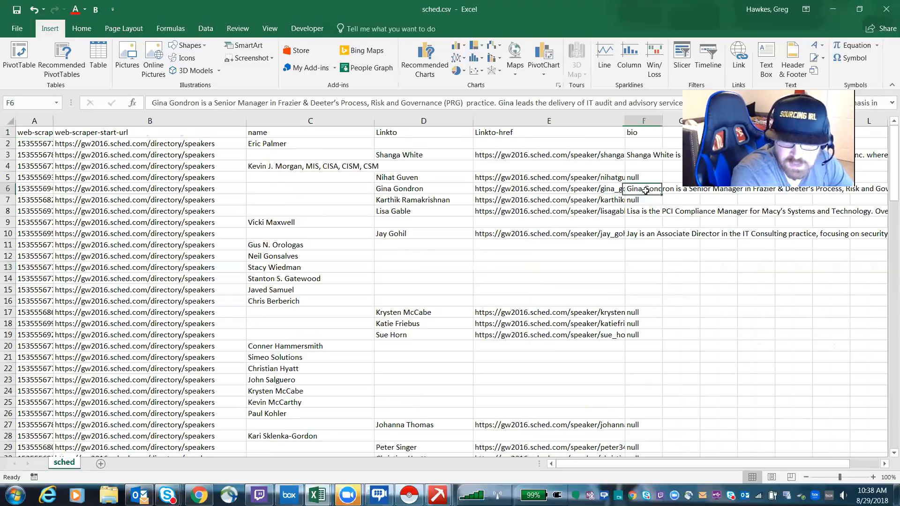
click(646, 153)
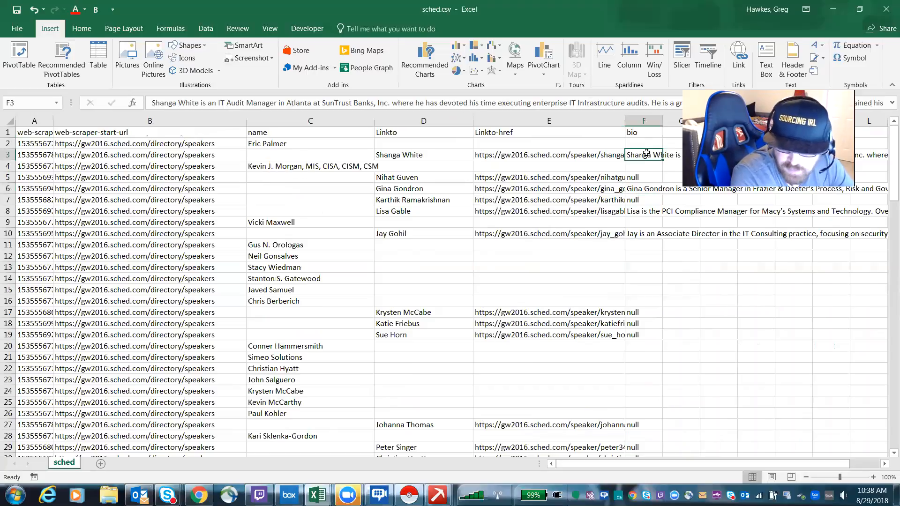
click(639, 190)
click(639, 212)
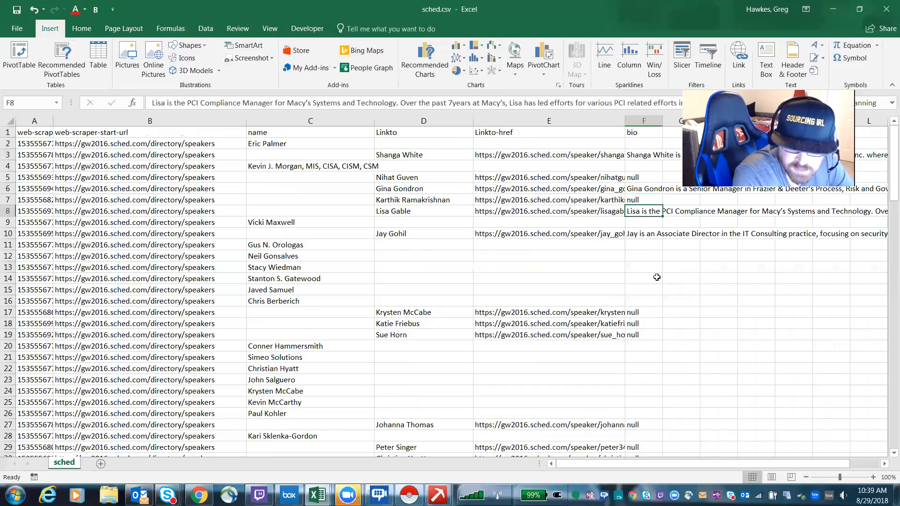
scroll(657, 291, down, 2)
scroll(657, 293, down, 5)
scroll(647, 361, up, 7)
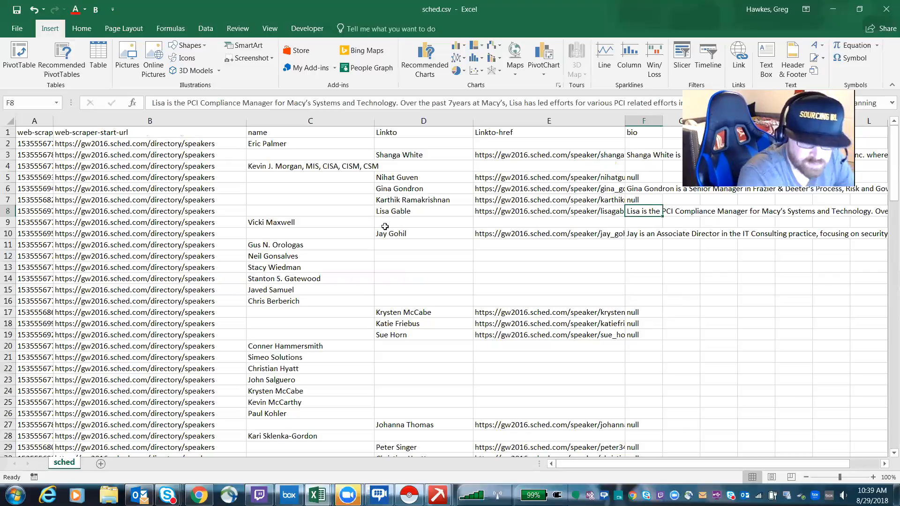
scroll(389, 258, down, 3)
scroll(393, 286, down, 9)
scroll(392, 310, up, 10)
scroll(392, 310, up, 2)
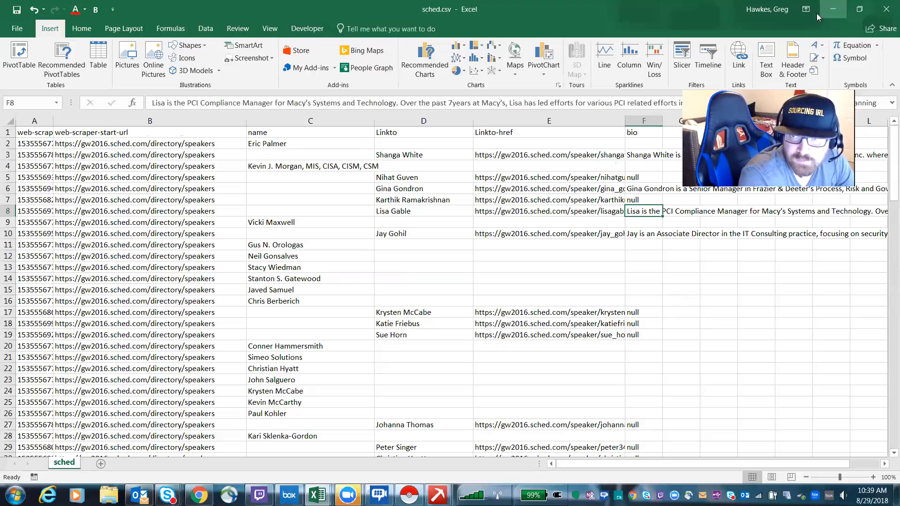
Step: Minimize Excel to return to Chrome and open the sched sitemap's metadata for editing
click(833, 11)
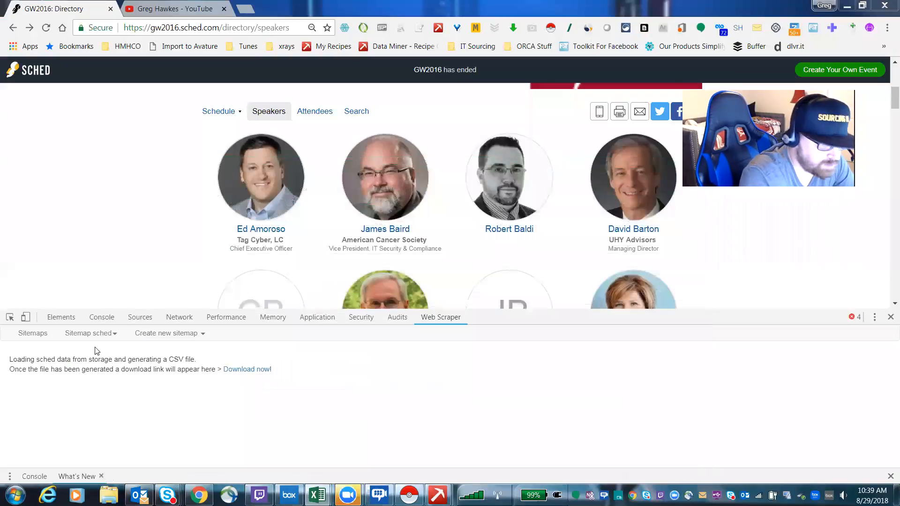
click(86, 334)
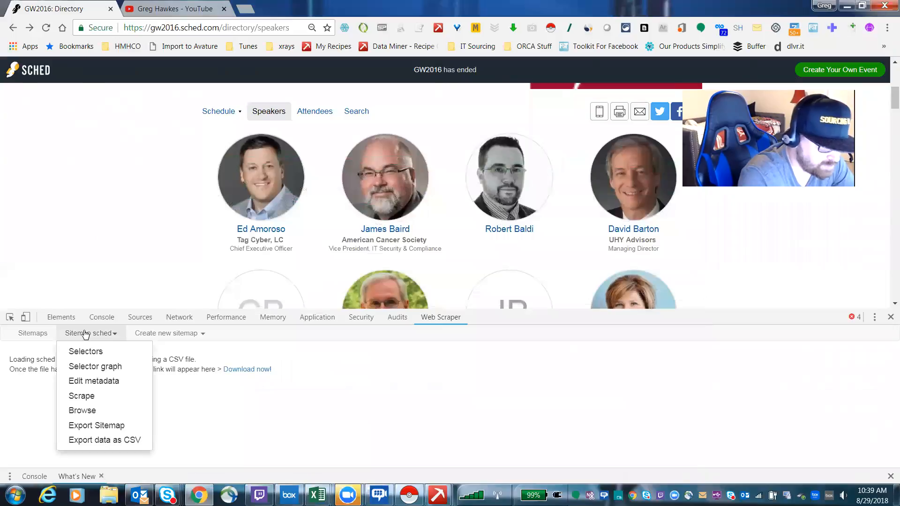
click(98, 381)
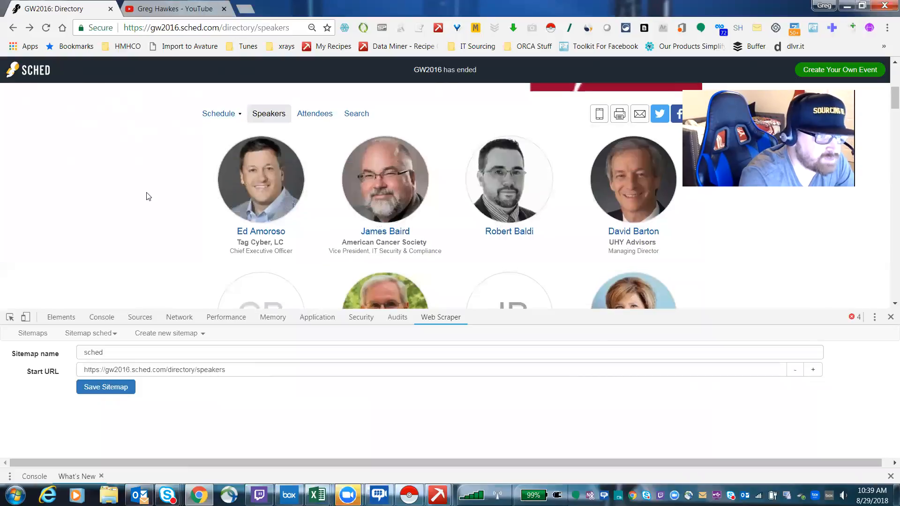
Step: Return to the GW2016 attendees directory and try adding a second Start URL row to the sched sitemap, then remove the blank row
scroll(140, 164, up, 5)
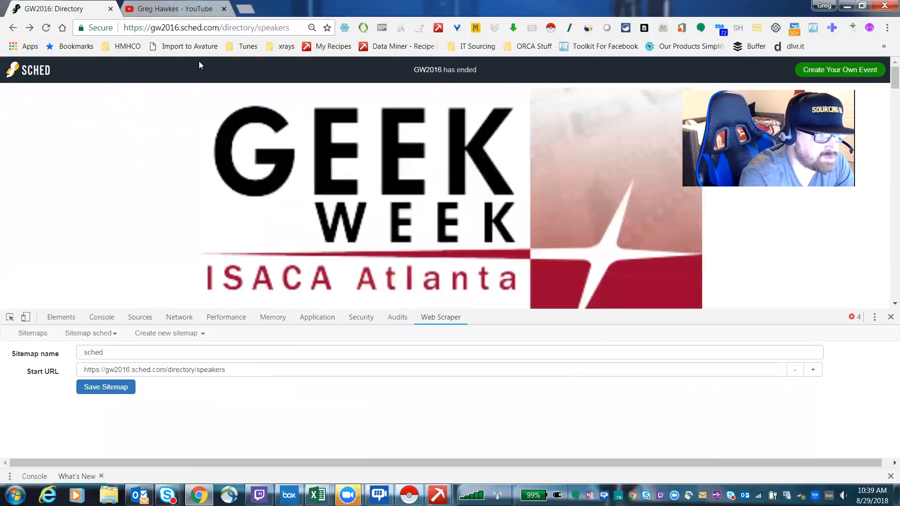
click(18, 31)
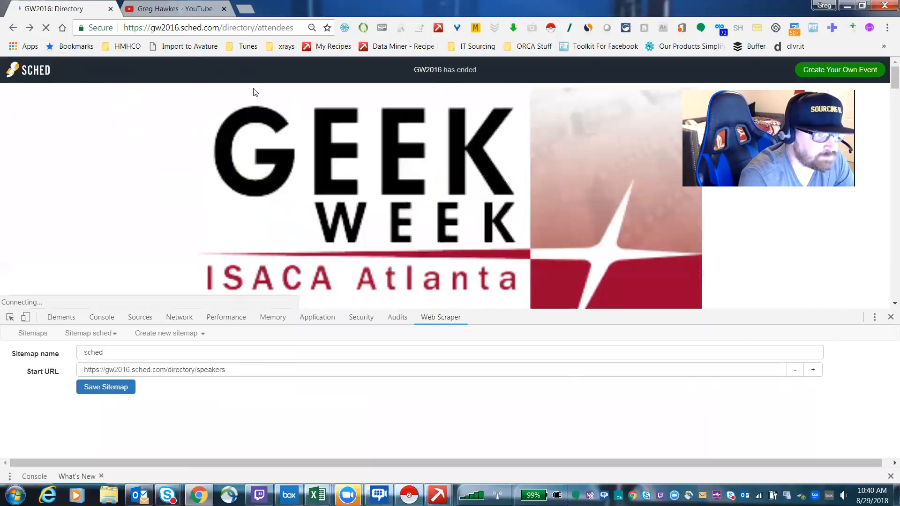
click(167, 30)
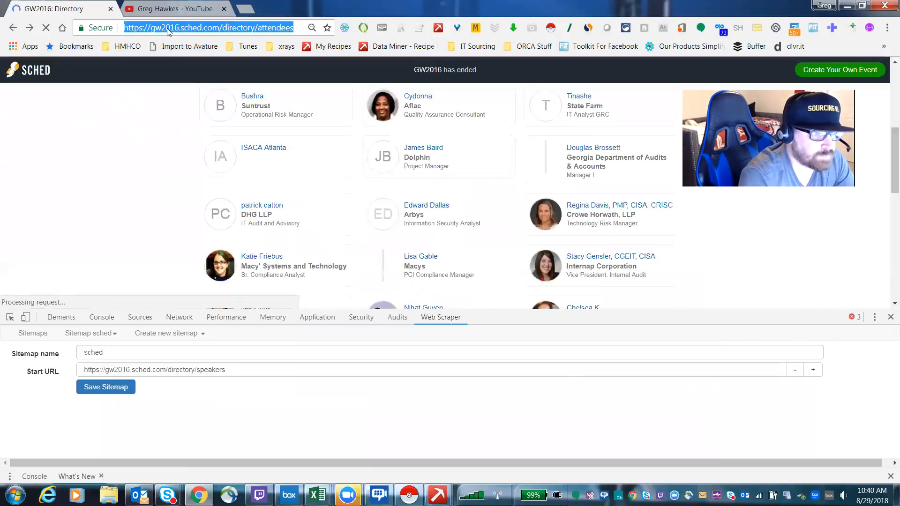
click(814, 373)
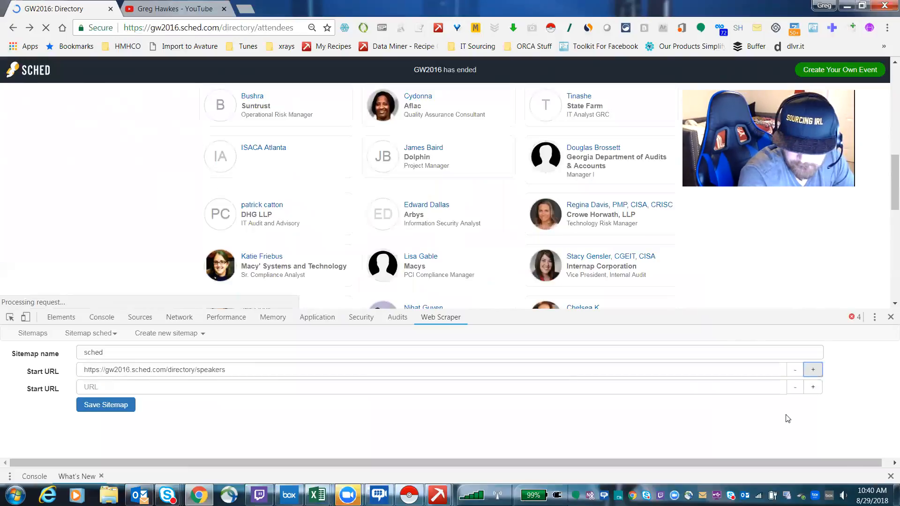
click(793, 393)
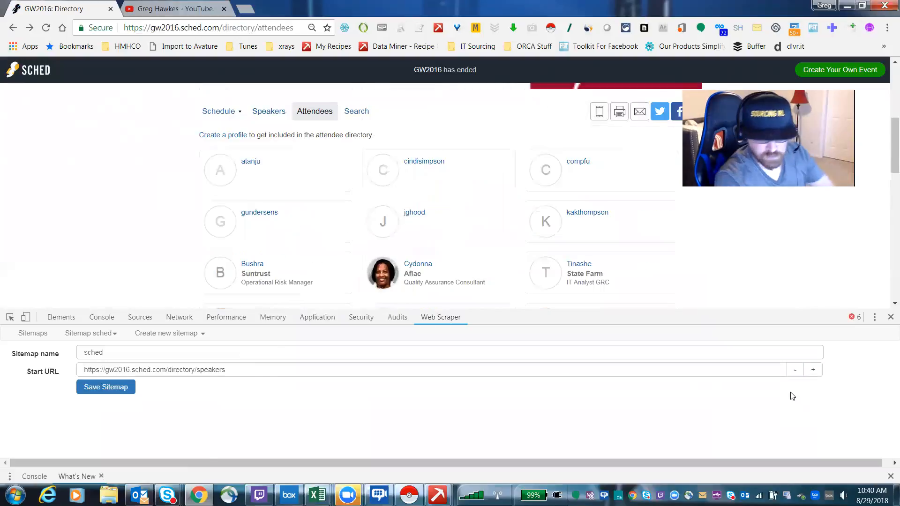
Step: Close the developer tools and search Google for "site:sched.com CISA CSM attendees"
key(F12)
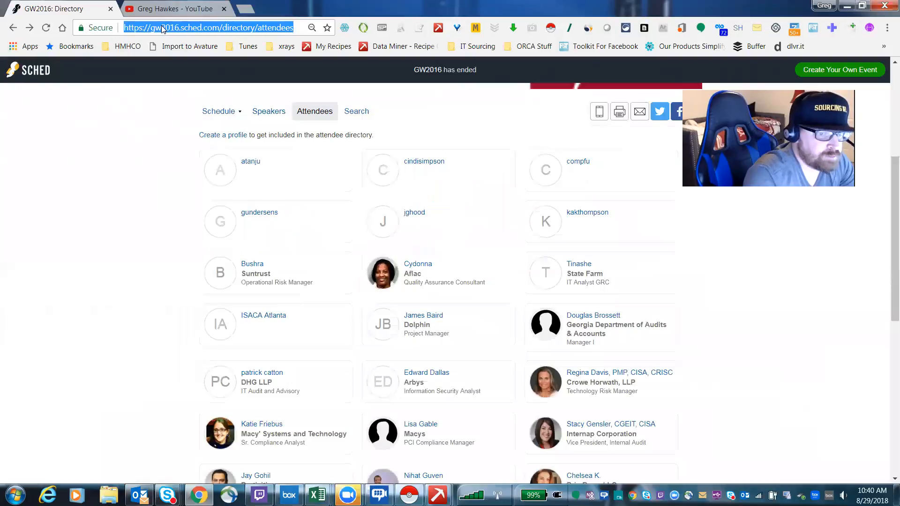
click(148, 27)
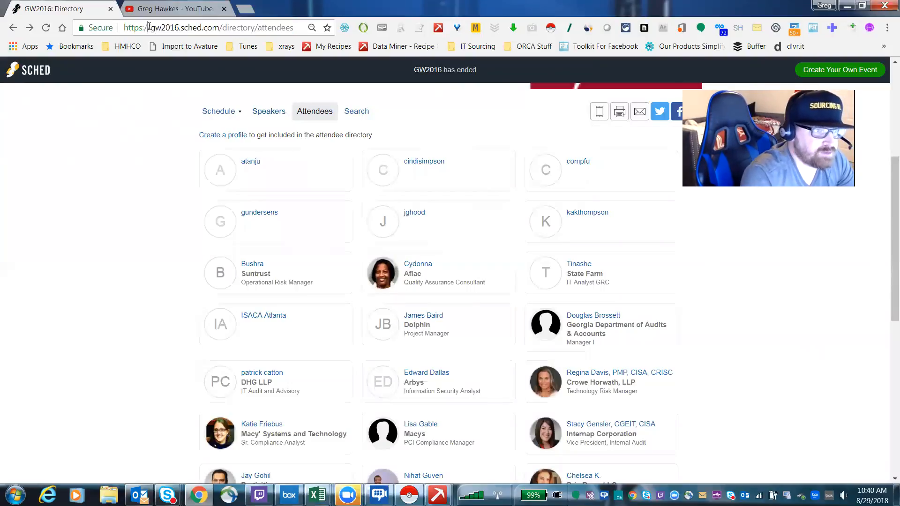
key(ctrl+a)
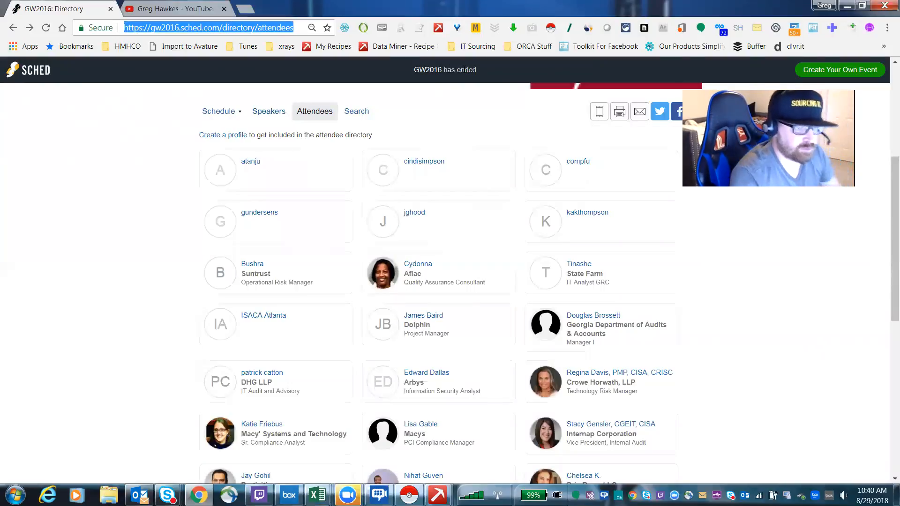
text(site:sched.com CISA CSM)
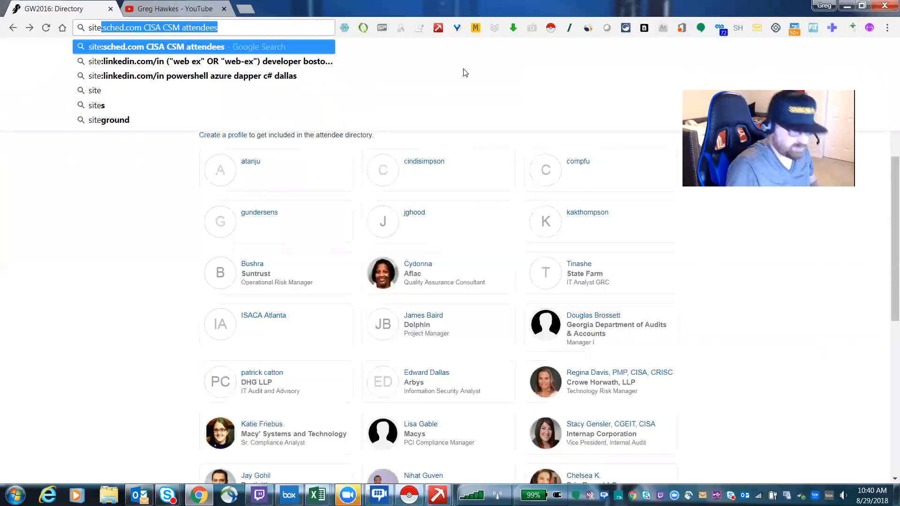
key(Return)
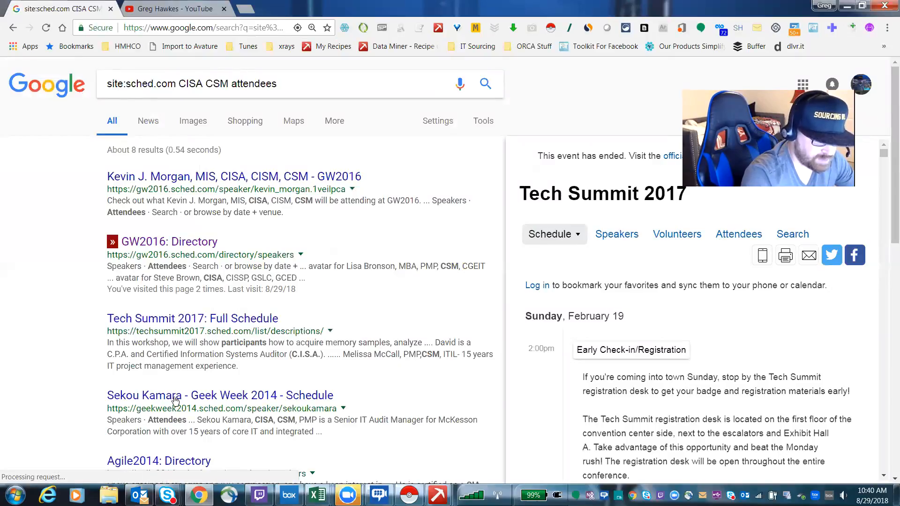
Step: Examine the search results and their page previews for other Sched events with speaker or attendee directories
scroll(176, 396, down, 3)
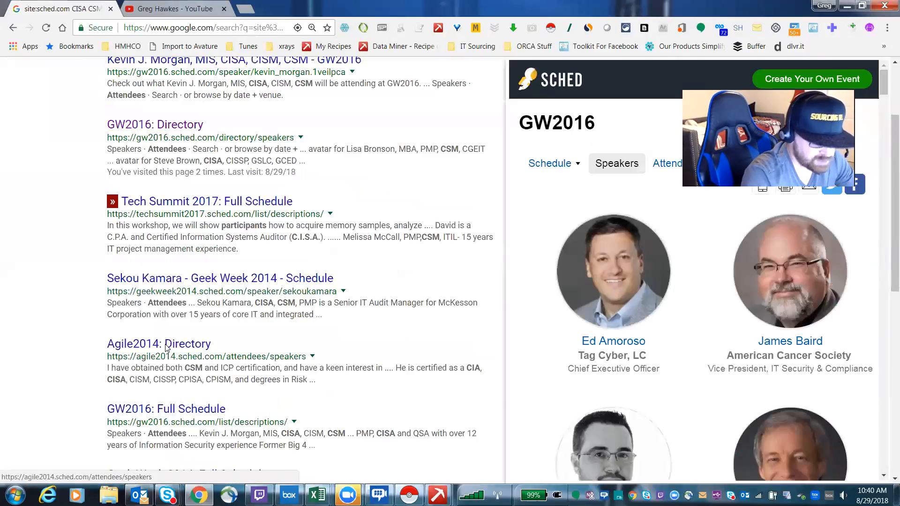
scroll(169, 350, down, 4)
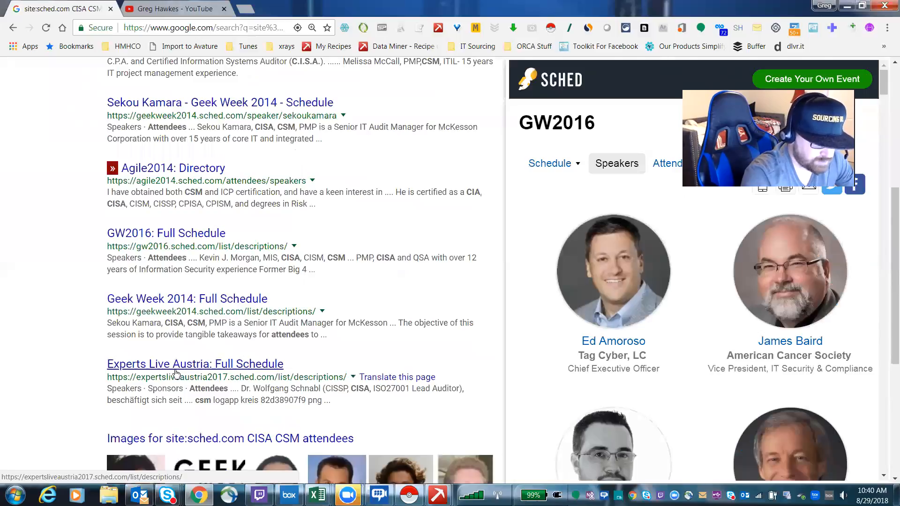
scroll(176, 372, down, 6)
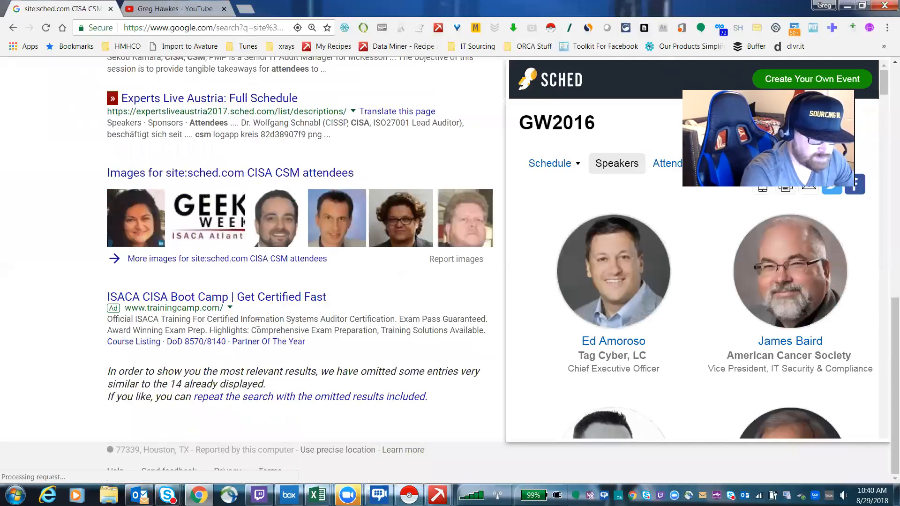
scroll(261, 331, up, 3)
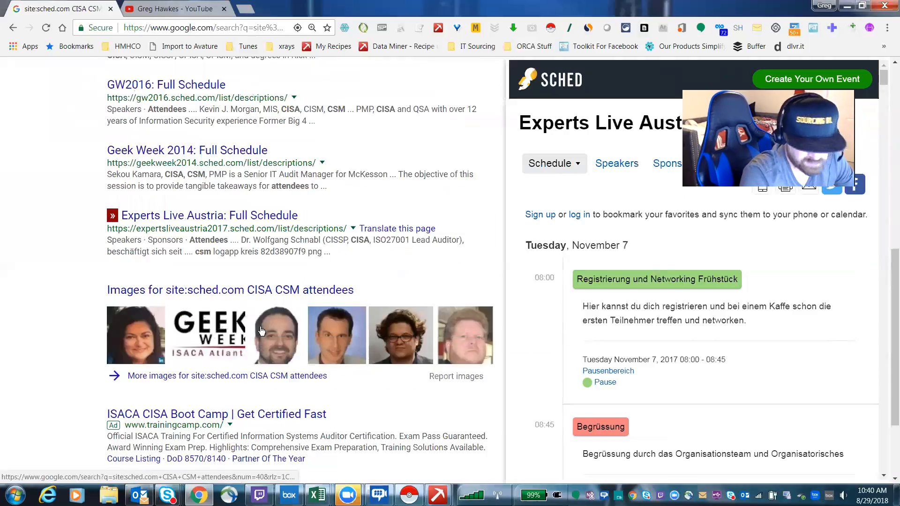
scroll(261, 327, up, 8)
scroll(261, 326, up, 2)
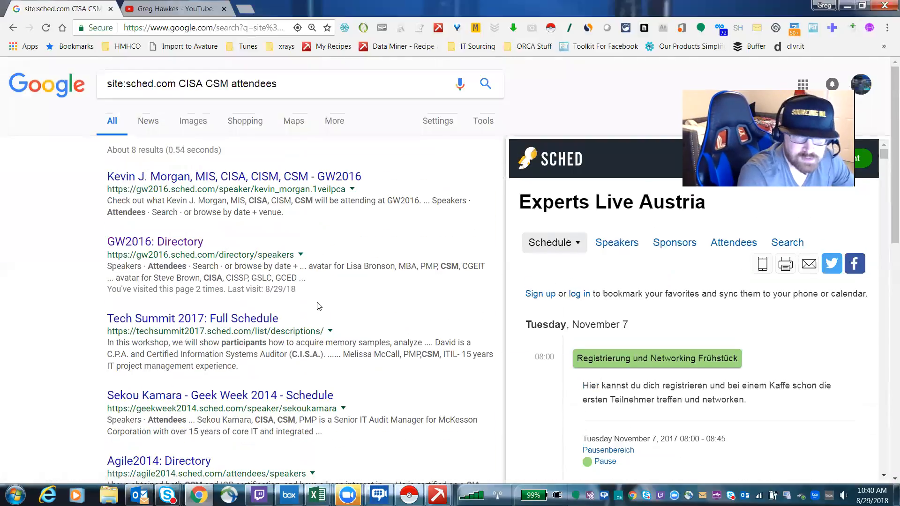